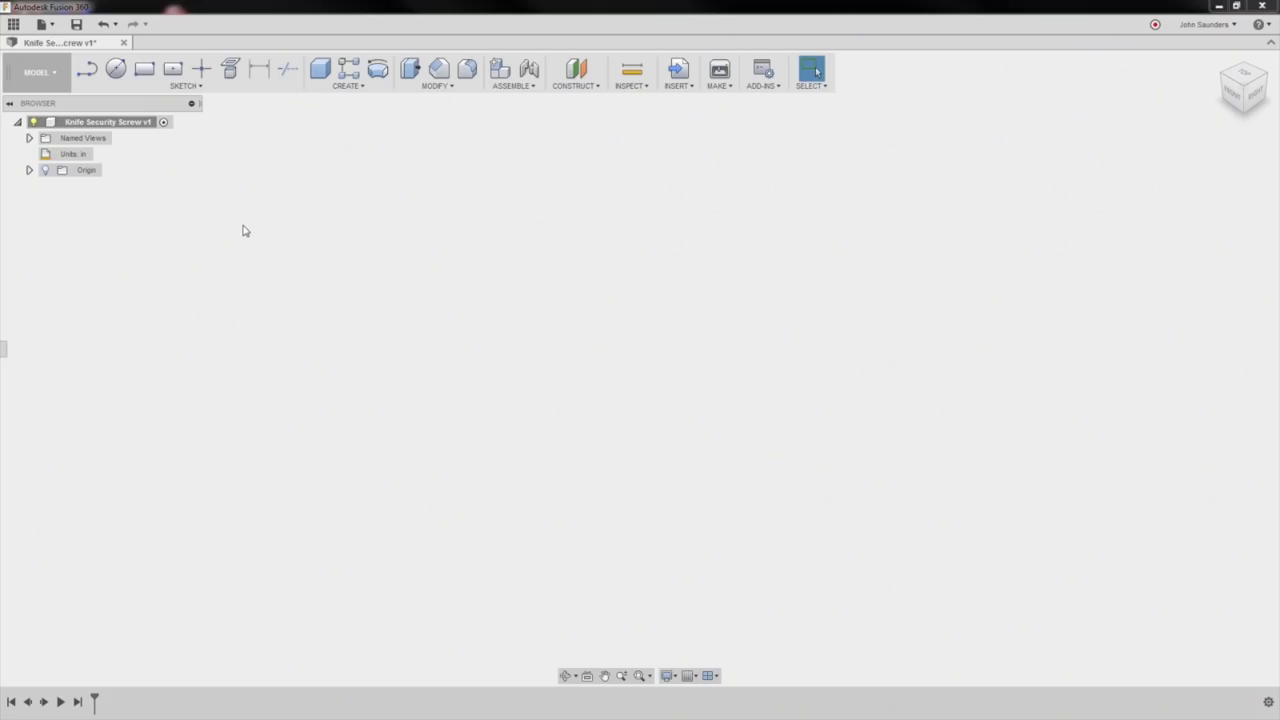
Add a new component under the root design and name it 'Security Tool'.
right_click(102, 123)
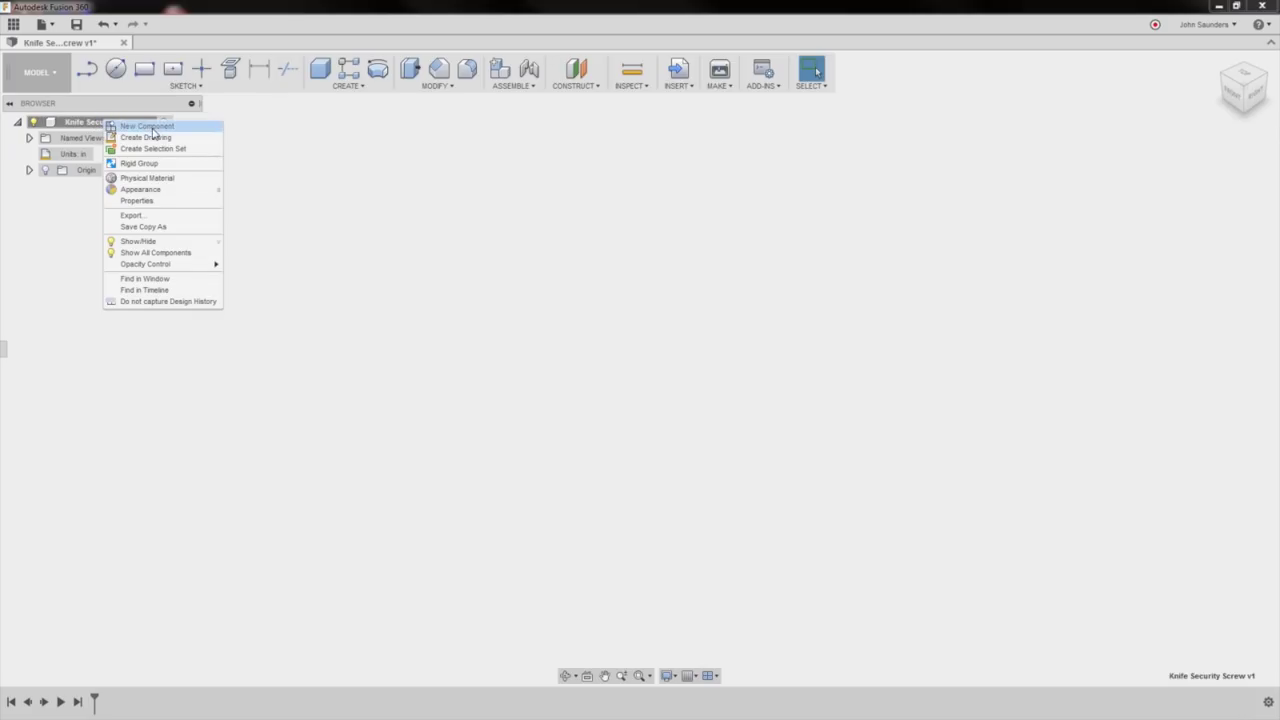
click(147, 126)
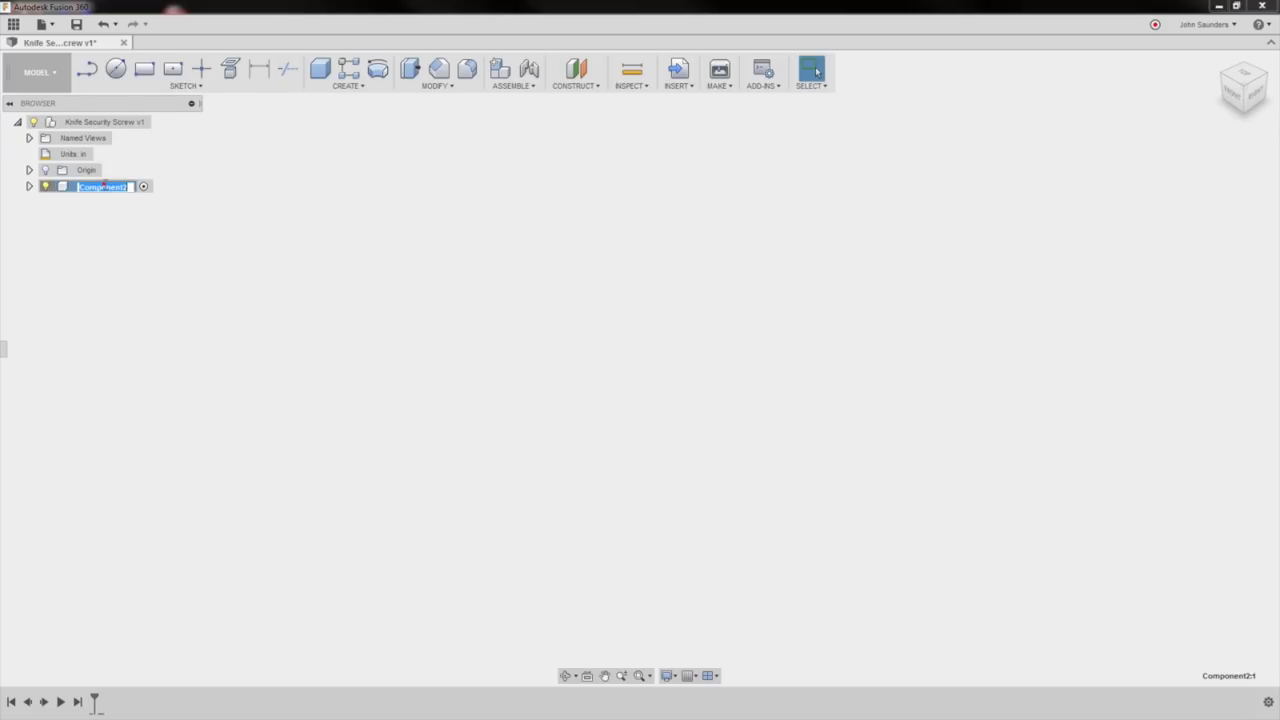
text(Securi)
key(BackSpace)
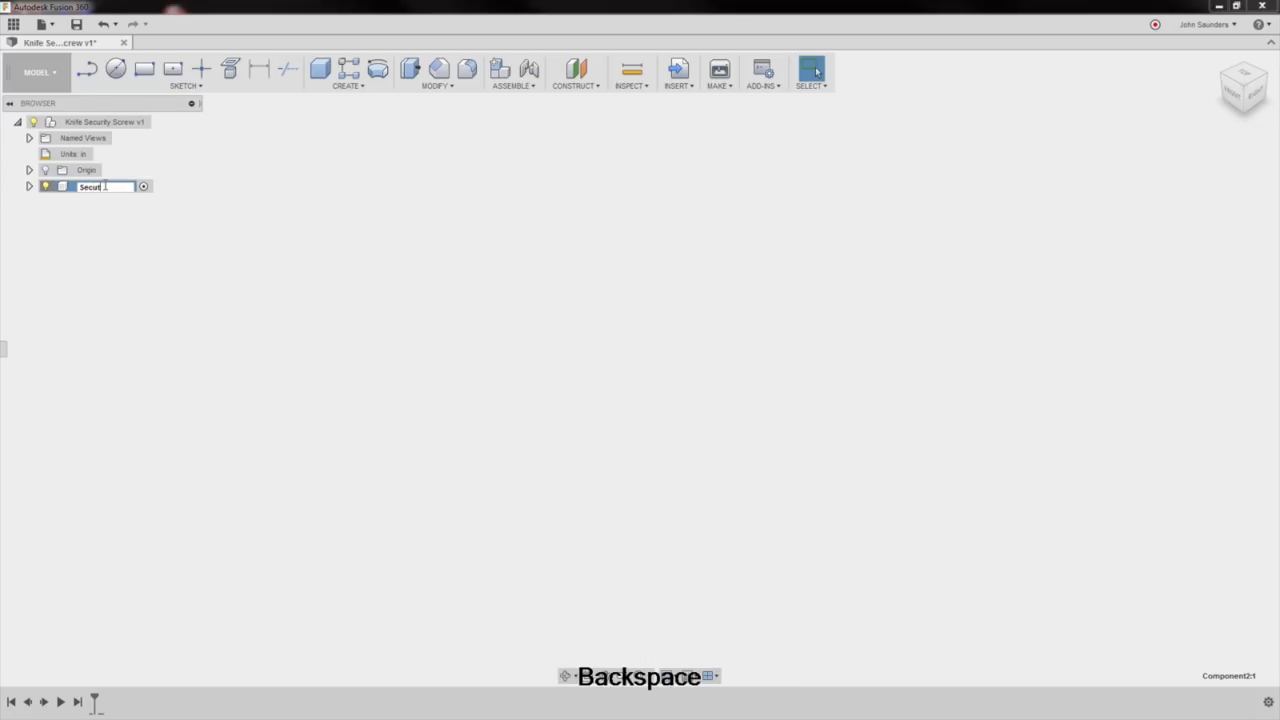
text(rity Tool)
key(Return)
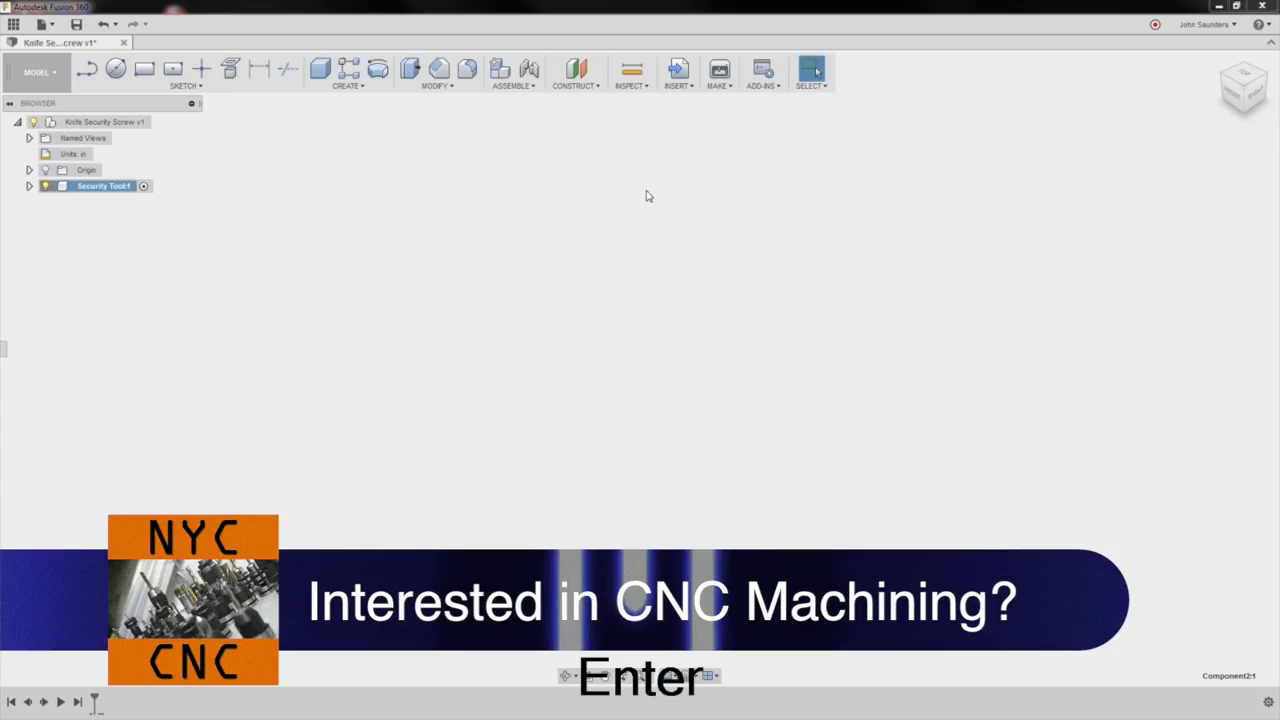
Attach the knife photo as a canvas on the XY origin plane.
click(693, 90)
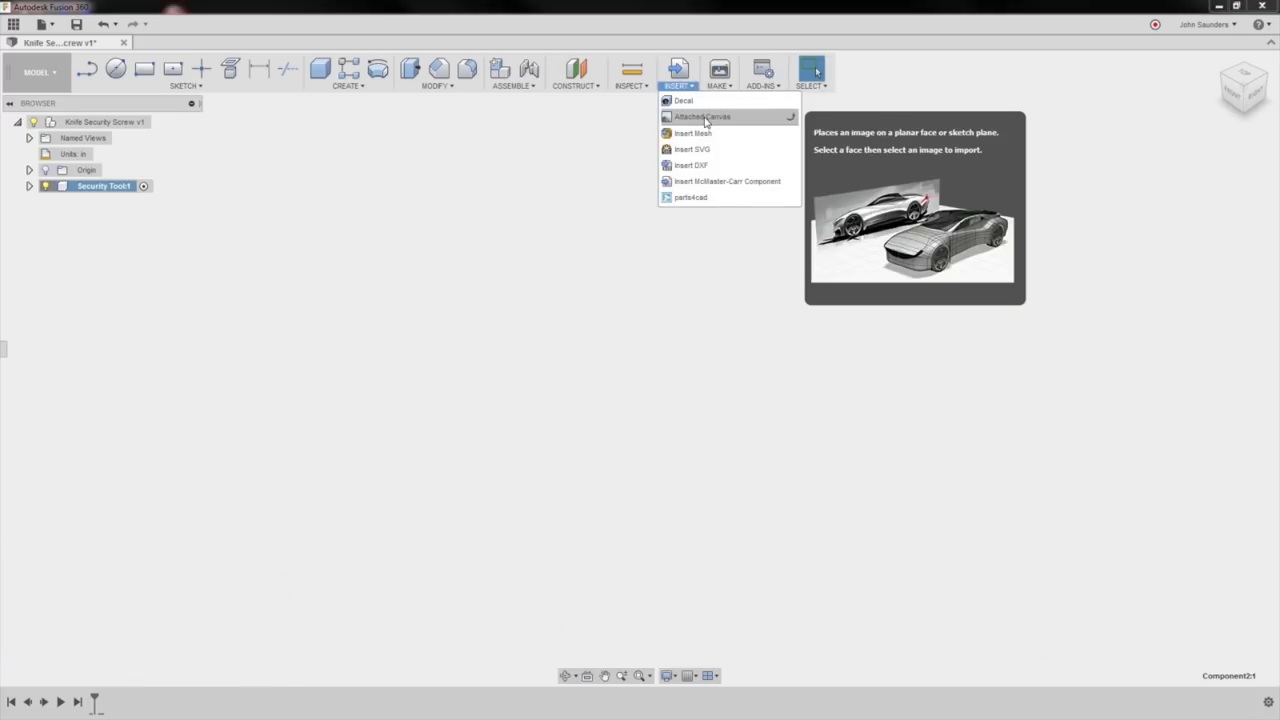
click(706, 121)
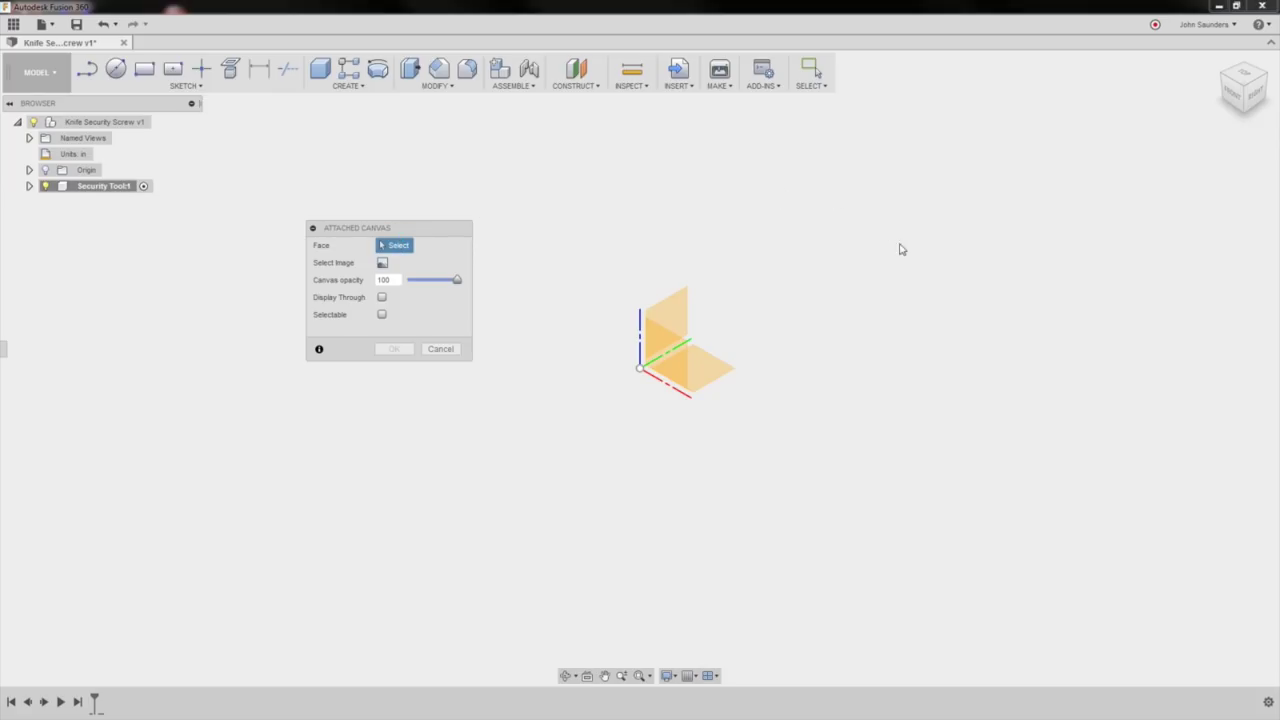
click(720, 376)
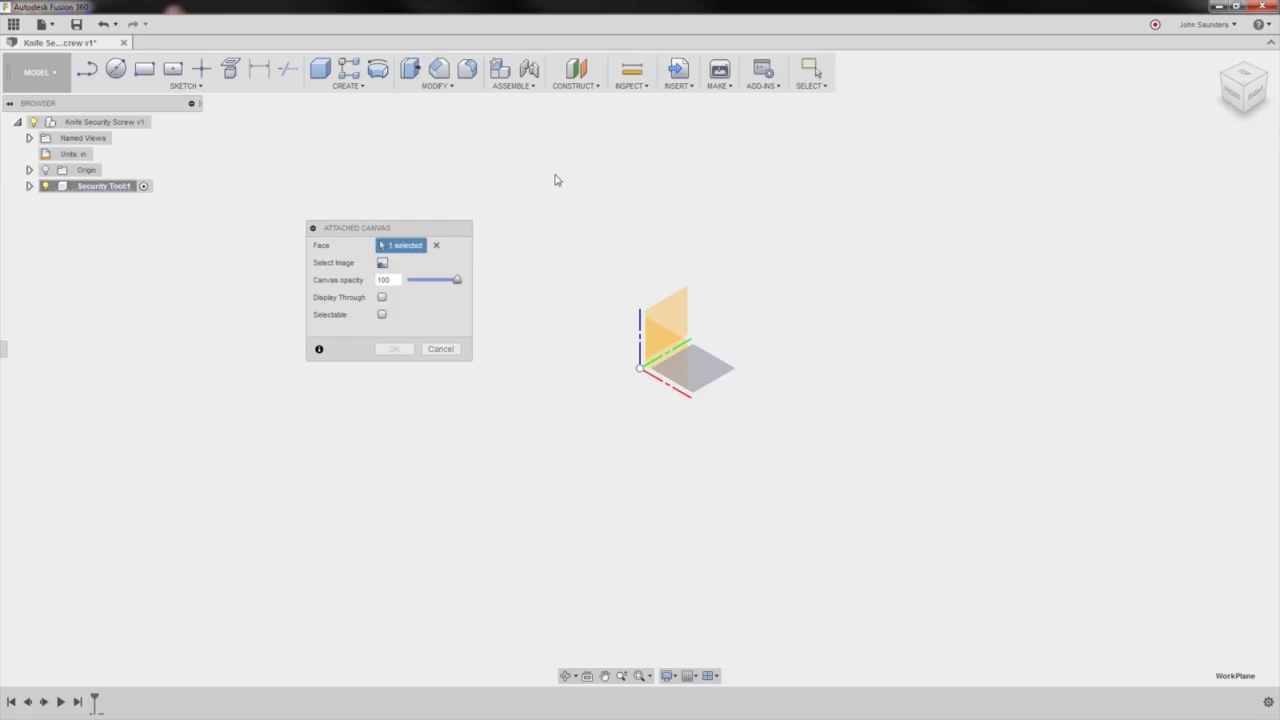
click(382, 262)
double_click(586, 365)
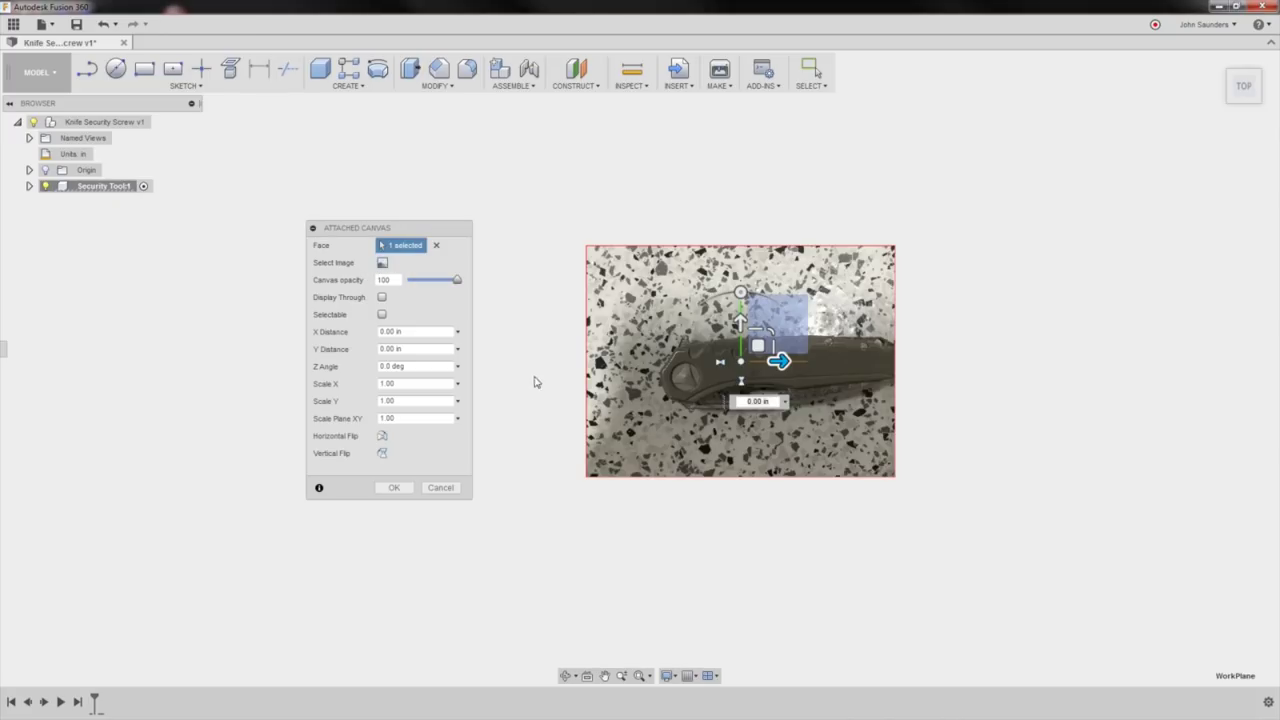
scroll(548, 411, up, 1)
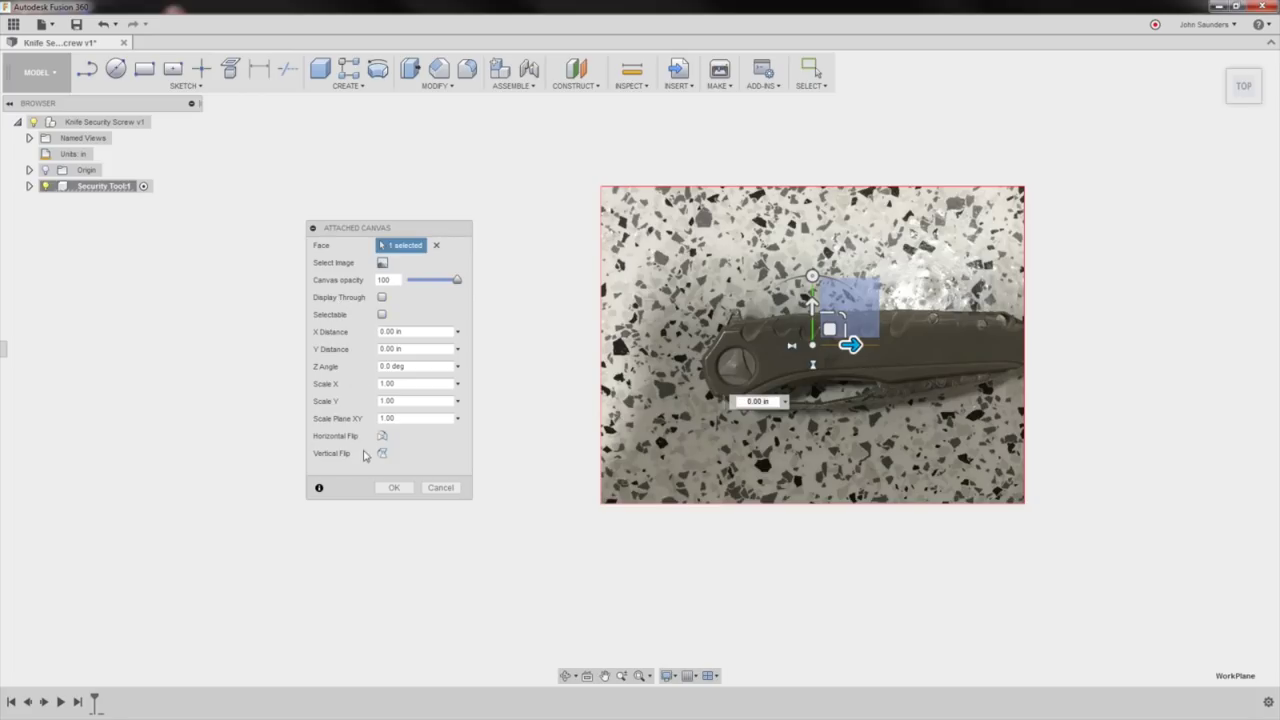
Accept the knife photo canvas and calibrate its screw-head span to 34.
click(394, 488)
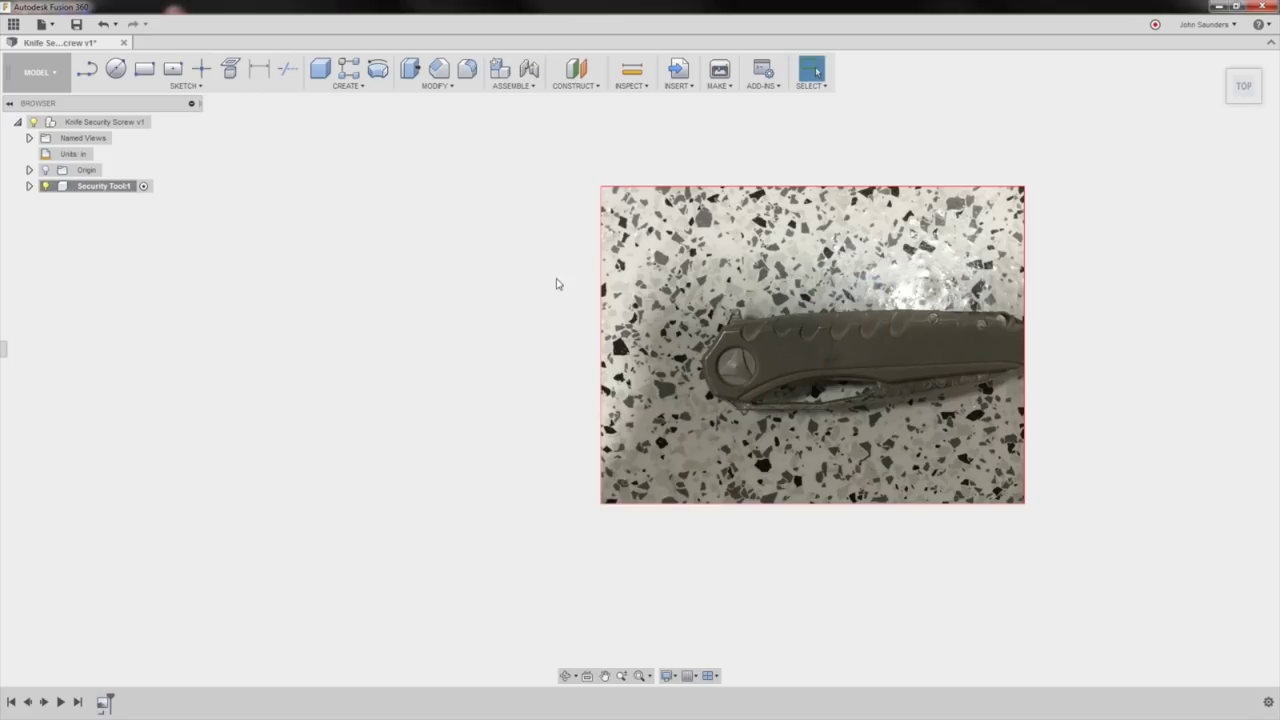
middle_drag(285, 237, 187, 248)
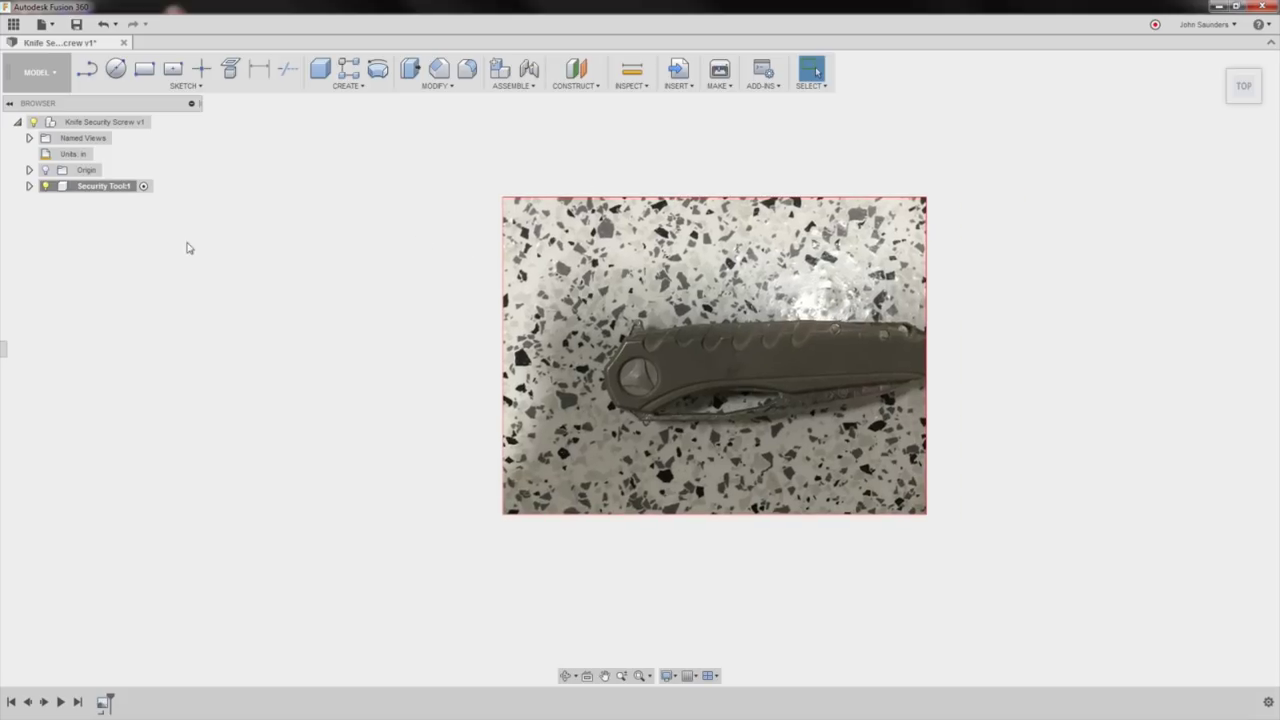
click(29, 186)
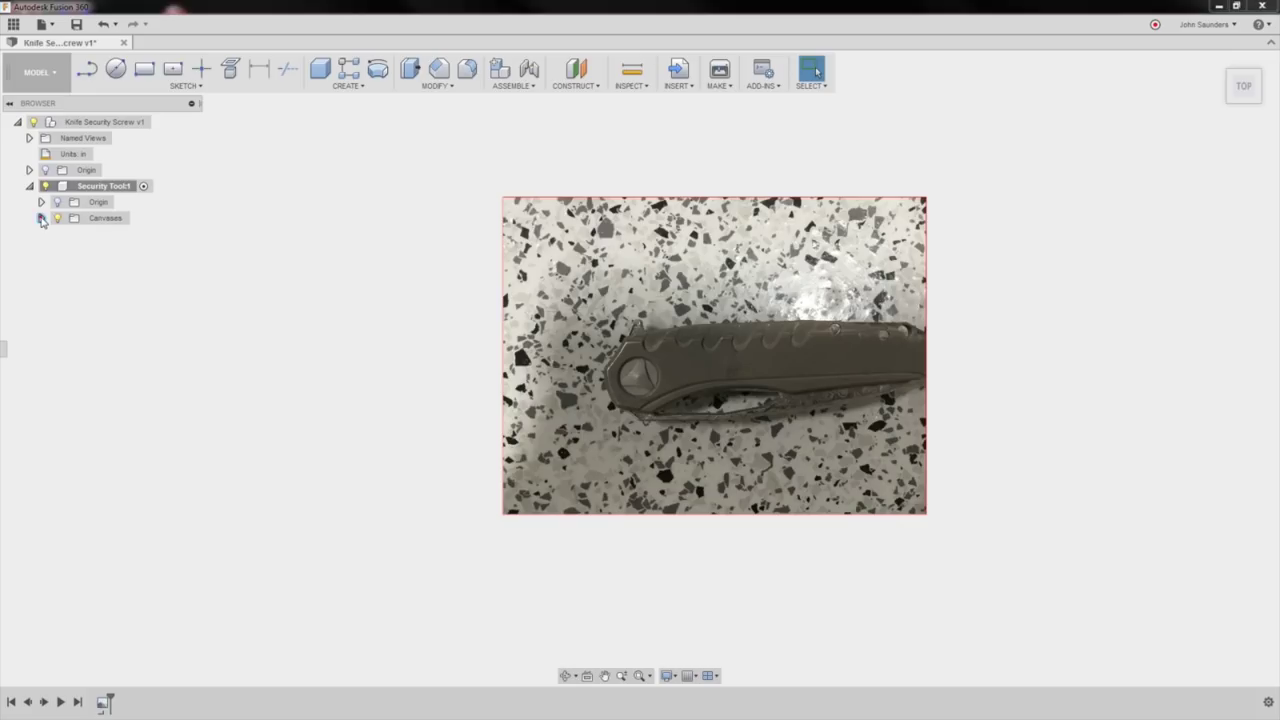
click(41, 218)
right_click(102, 234)
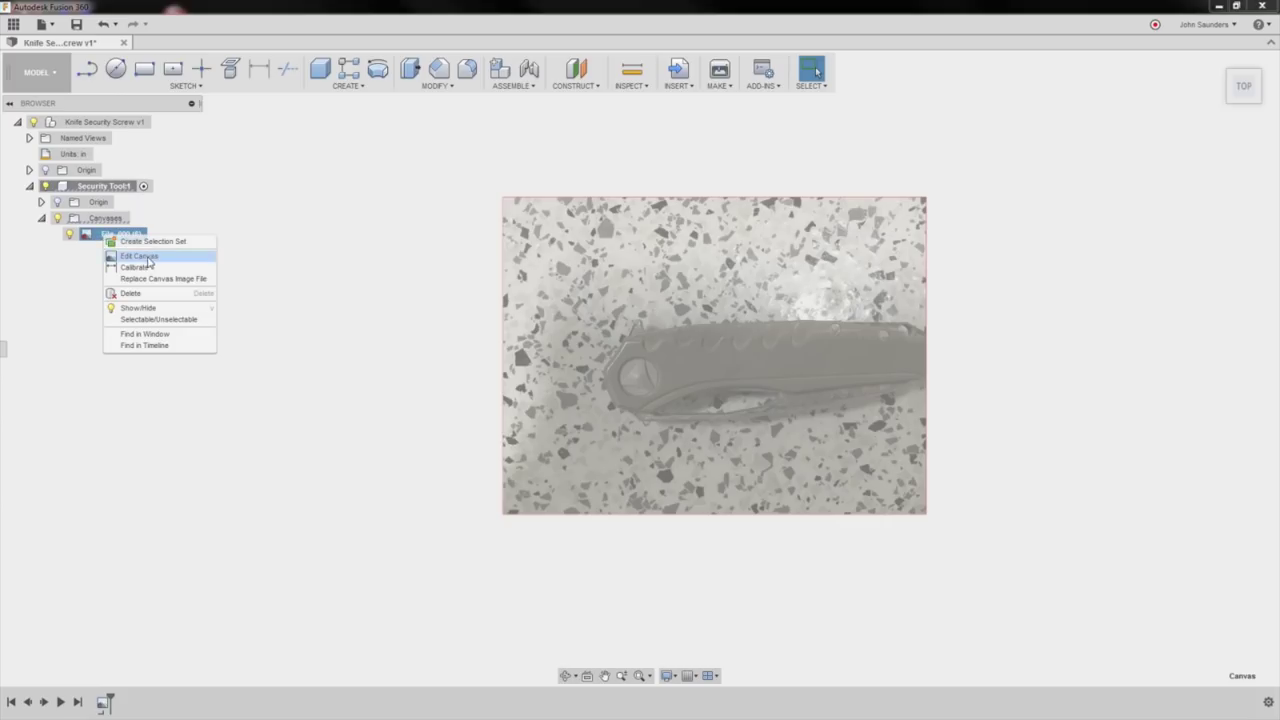
click(148, 268)
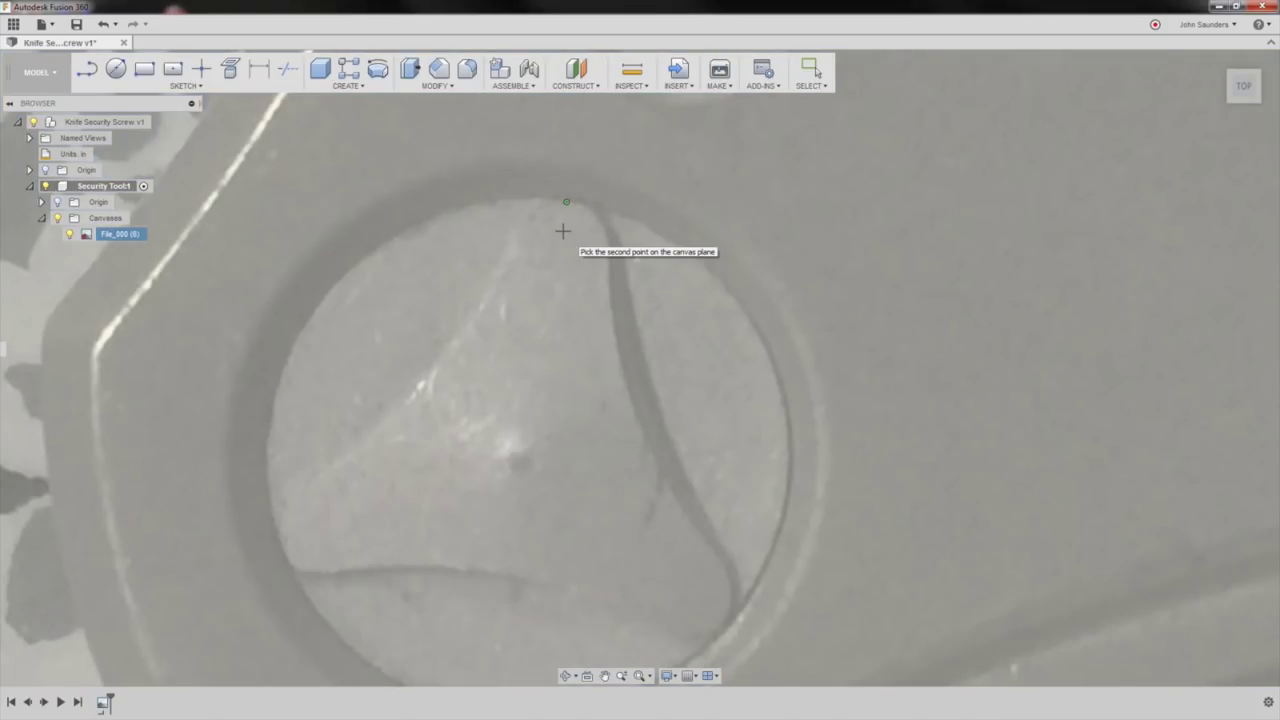
click(498, 573)
key(Delete)
text(34)
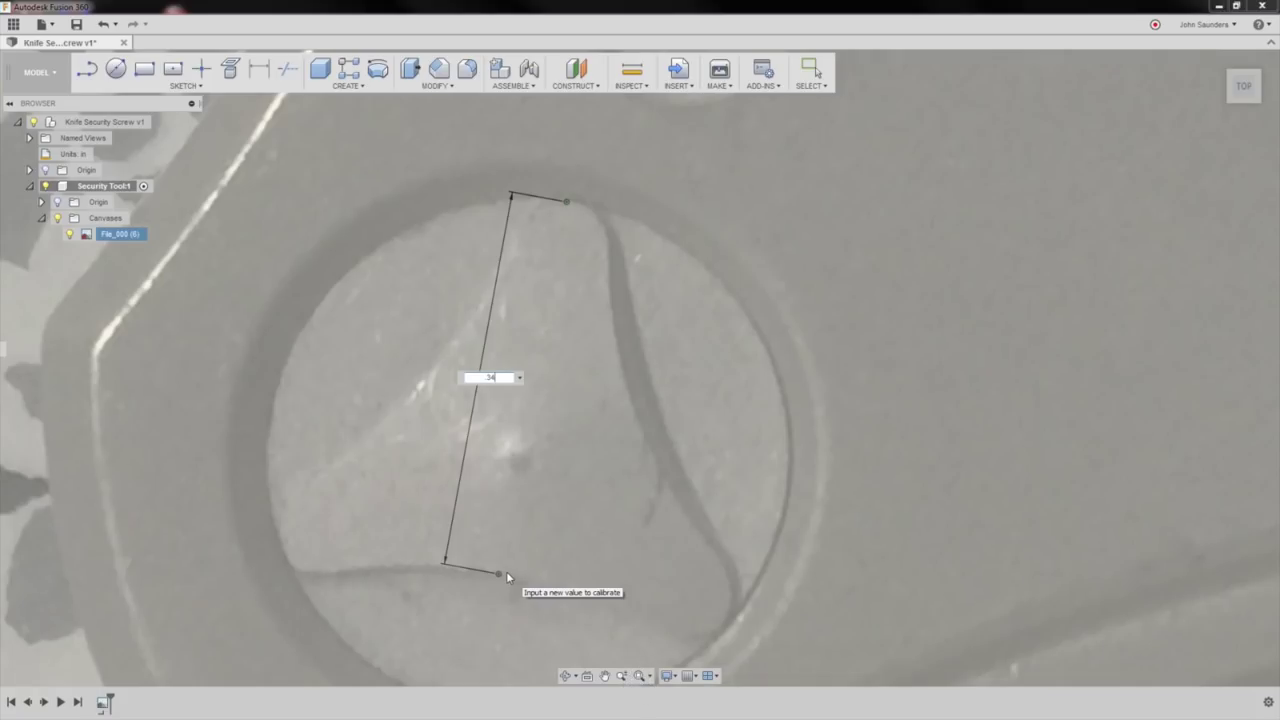
key(Return)
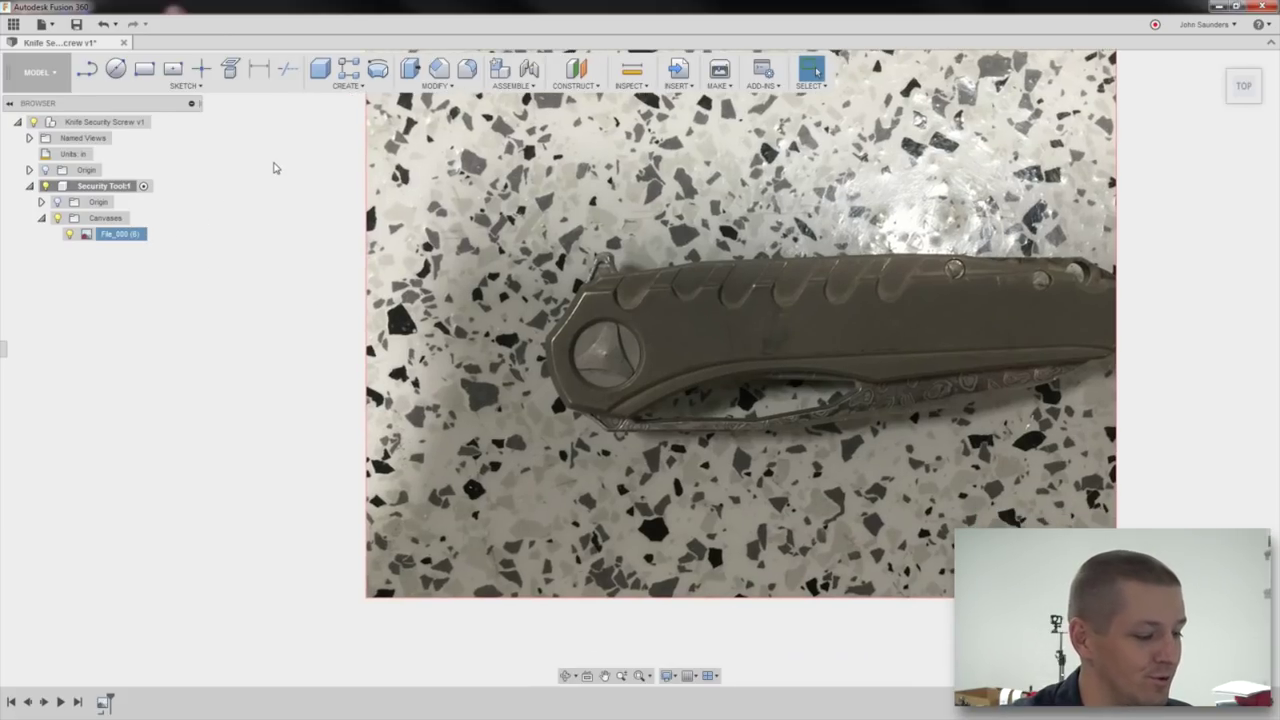
Start a sketch on the XY plane and draw a circle centred on the screw head.
key(c)
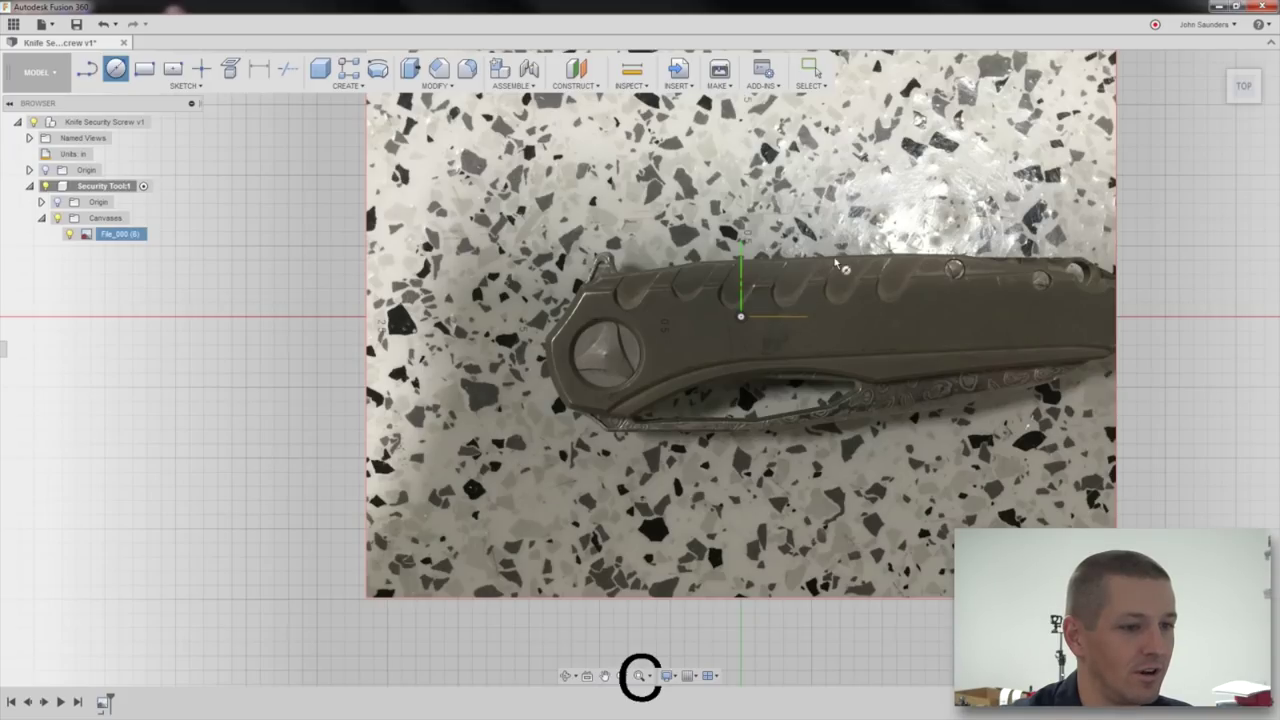
click(782, 284)
scroll(560, 383, up, 5)
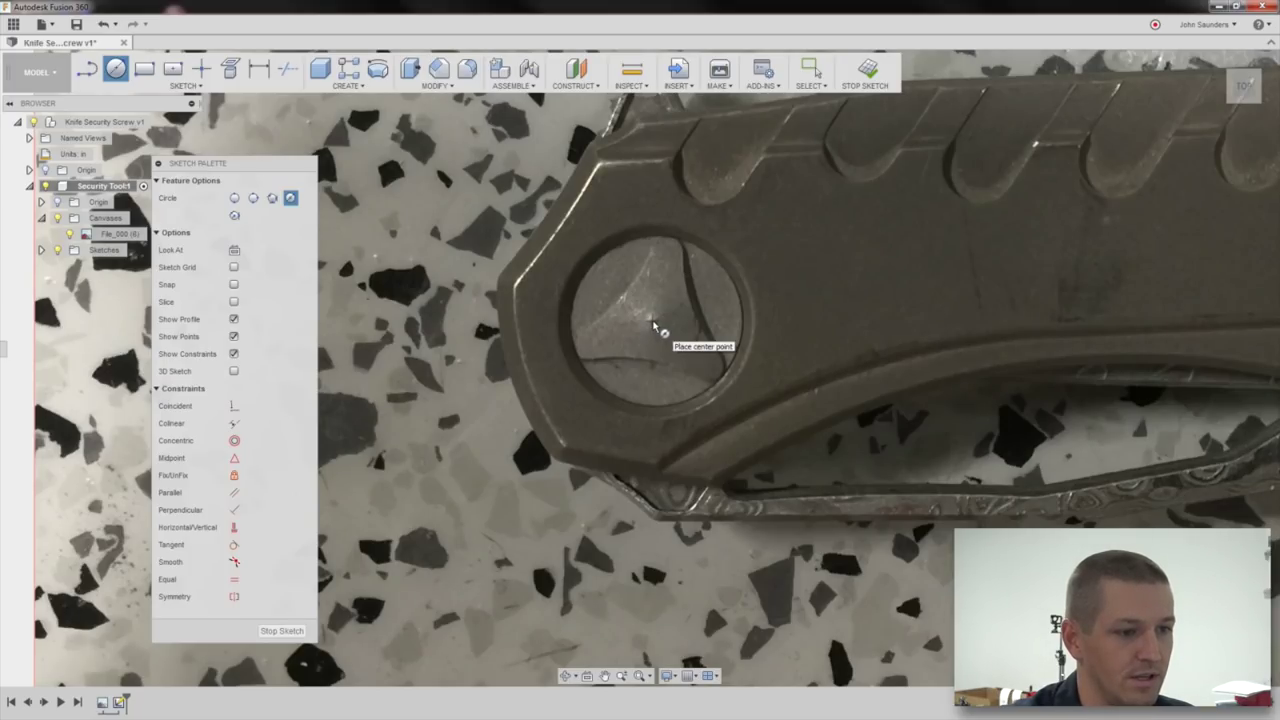
click(654, 323)
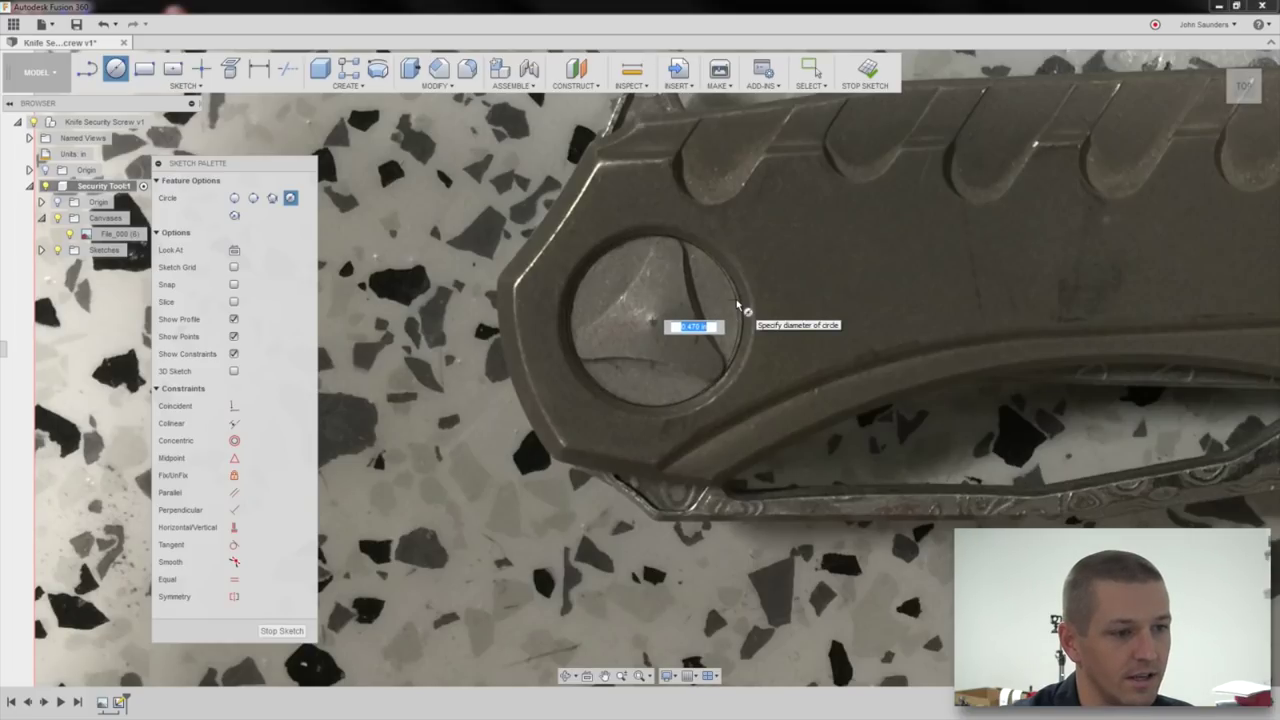
click(738, 305)
Add a diameter dimension to the screw-head circle.
key(d)
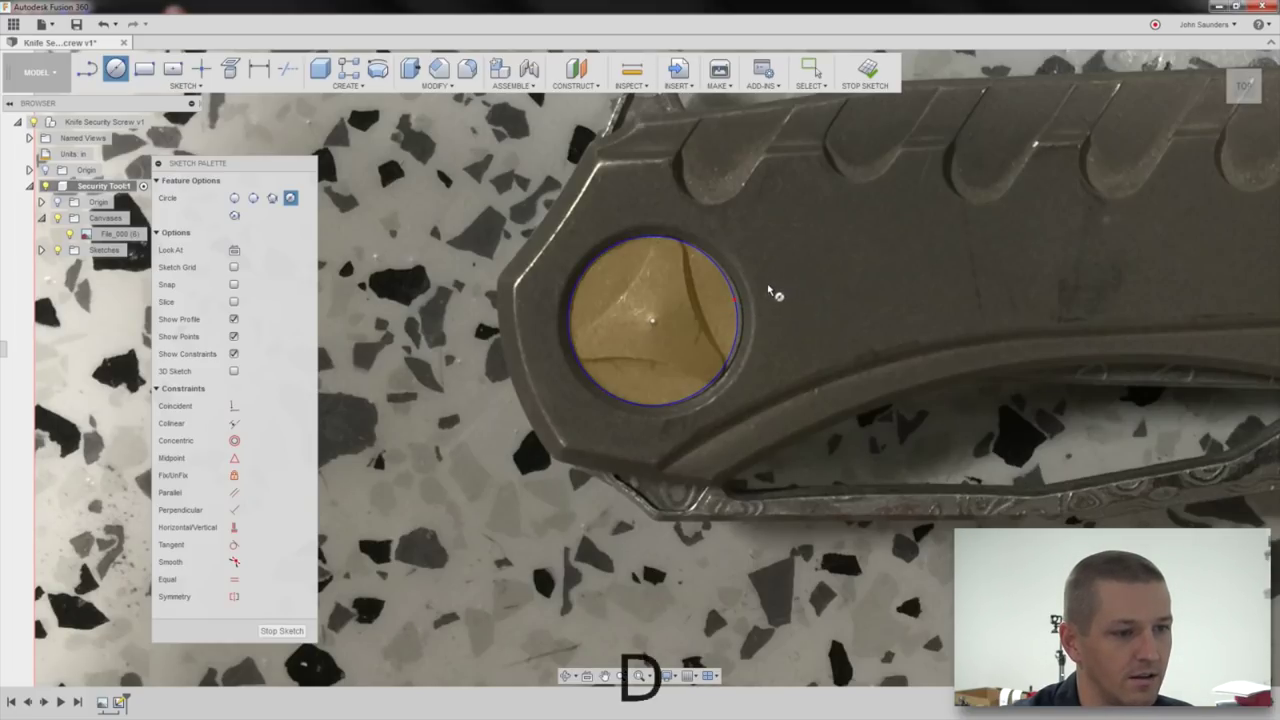
click(740, 306)
click(771, 294)
key(Delete)
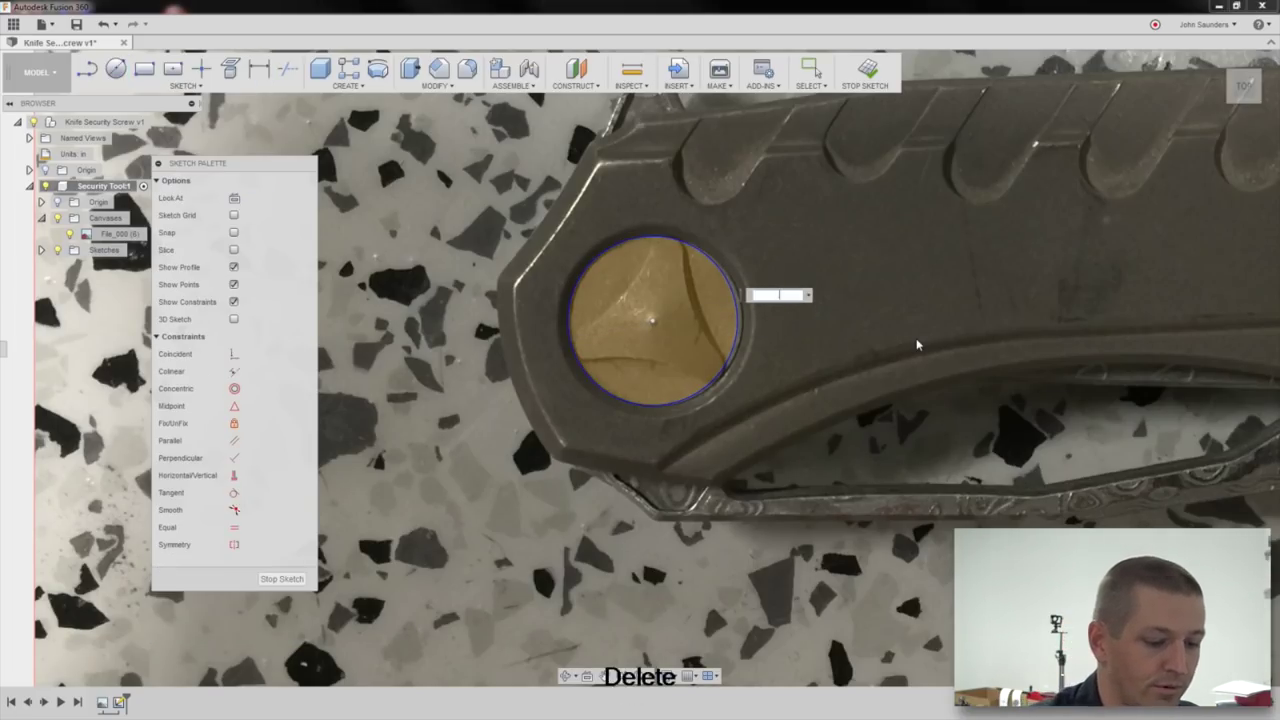
text(5)
key(BackSpace)
key(Return)
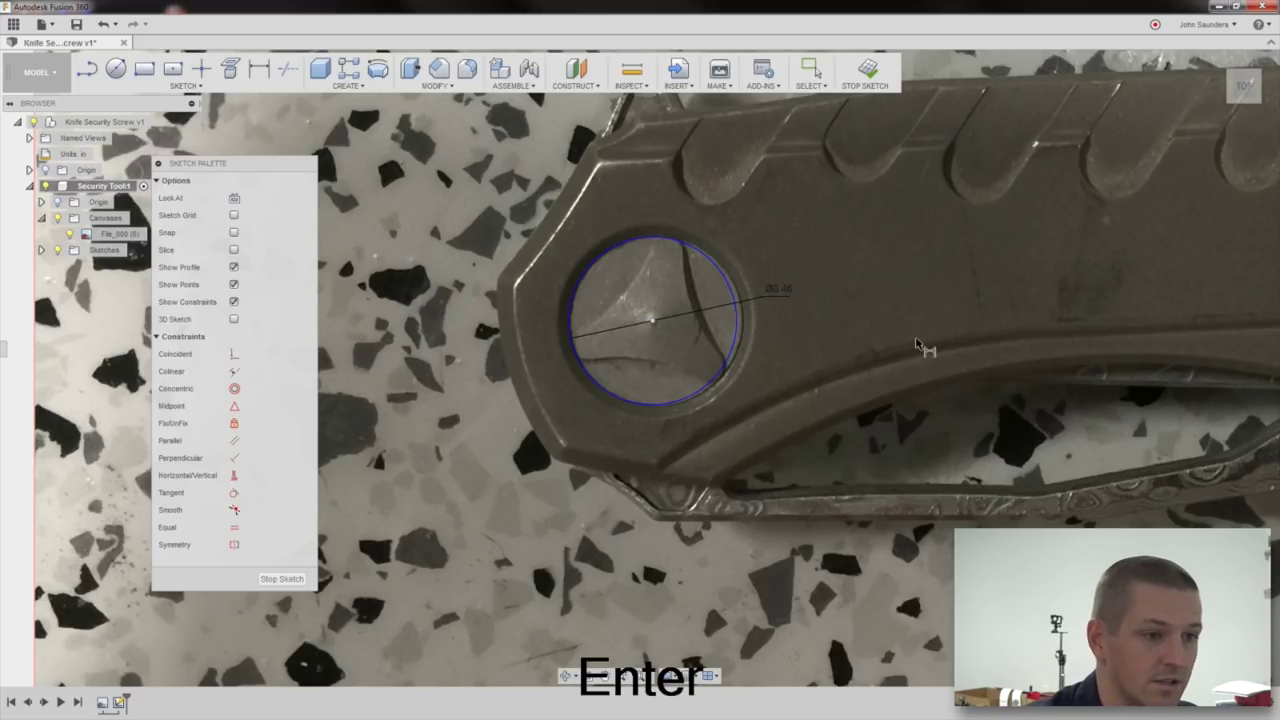
key(Escape)
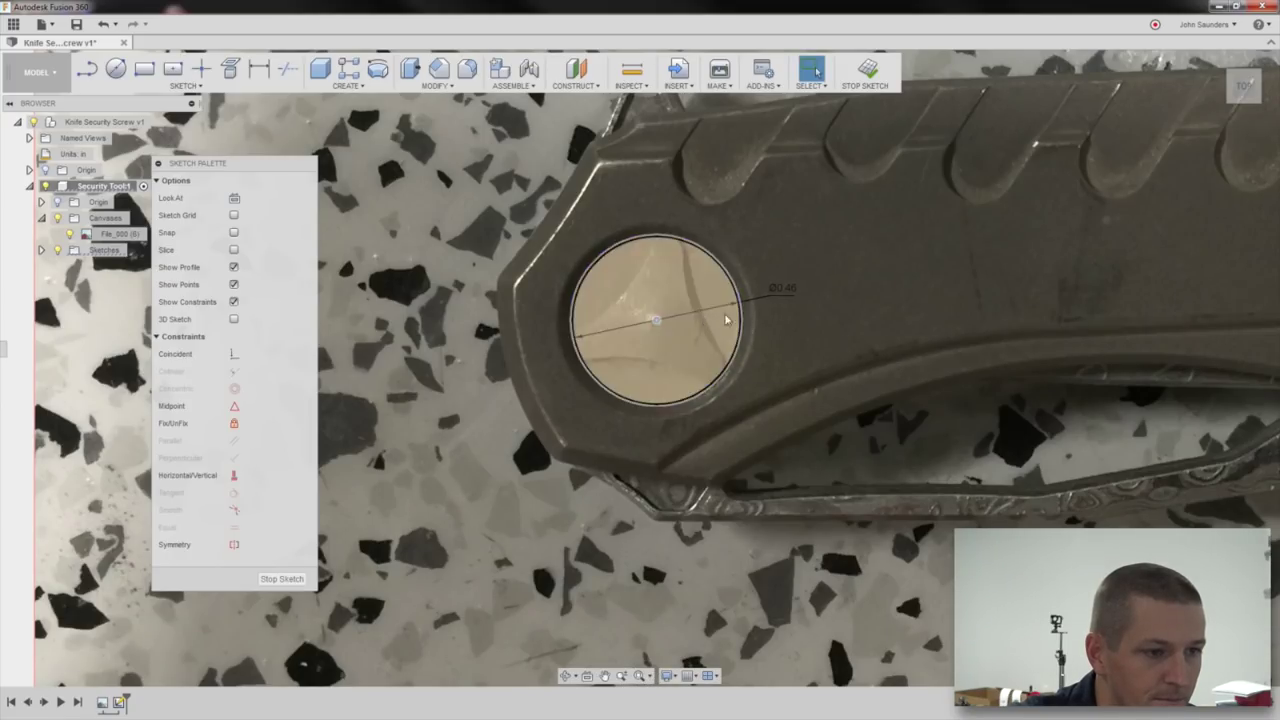
scroll(692, 256, up, 2)
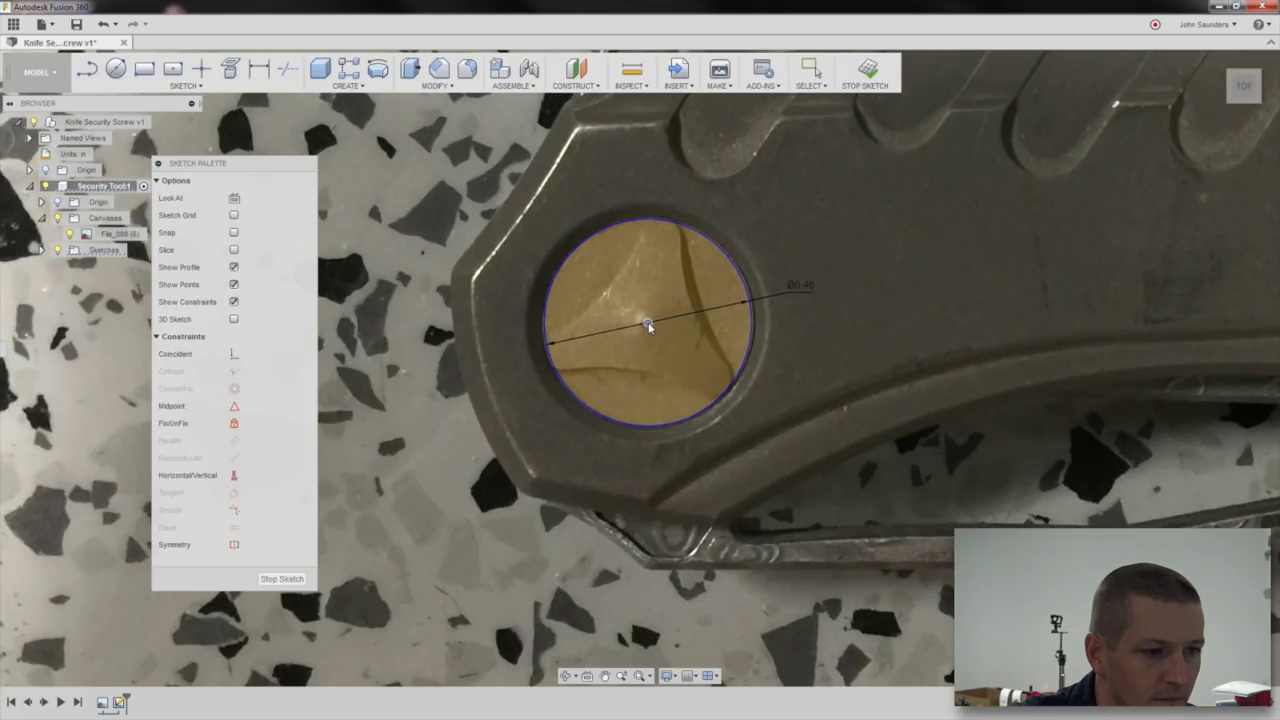
key(Escape)
Change the circle's diameter dimension to 0.45 in.
double_click(800, 286)
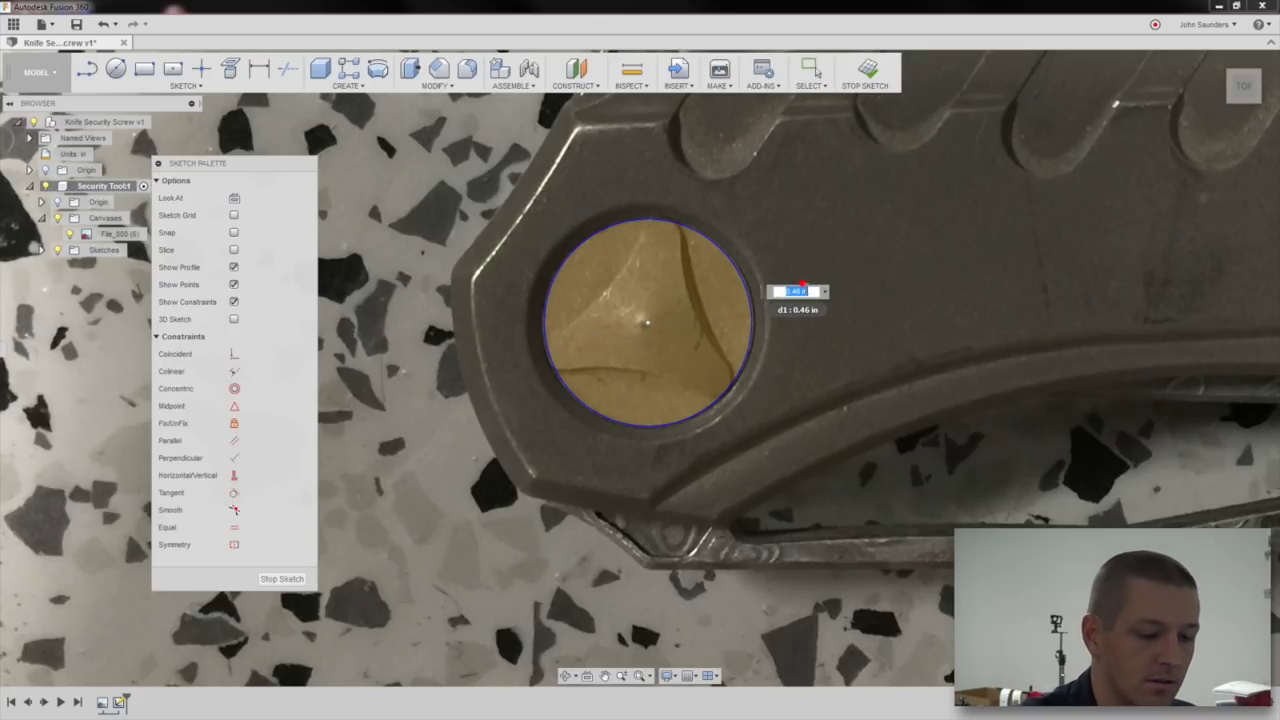
key(Delete)
text(.45)
key(Return)
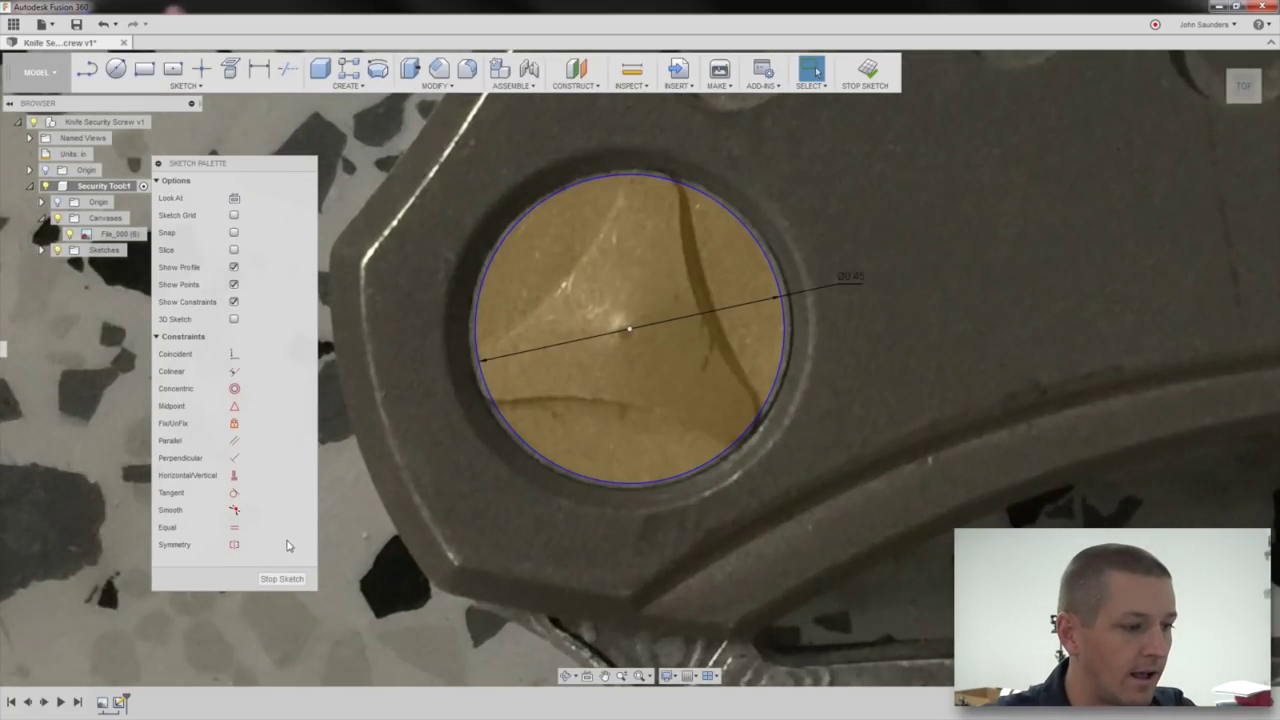
Stop the sketch and select the 0.45 in circle profile.
click(282, 578)
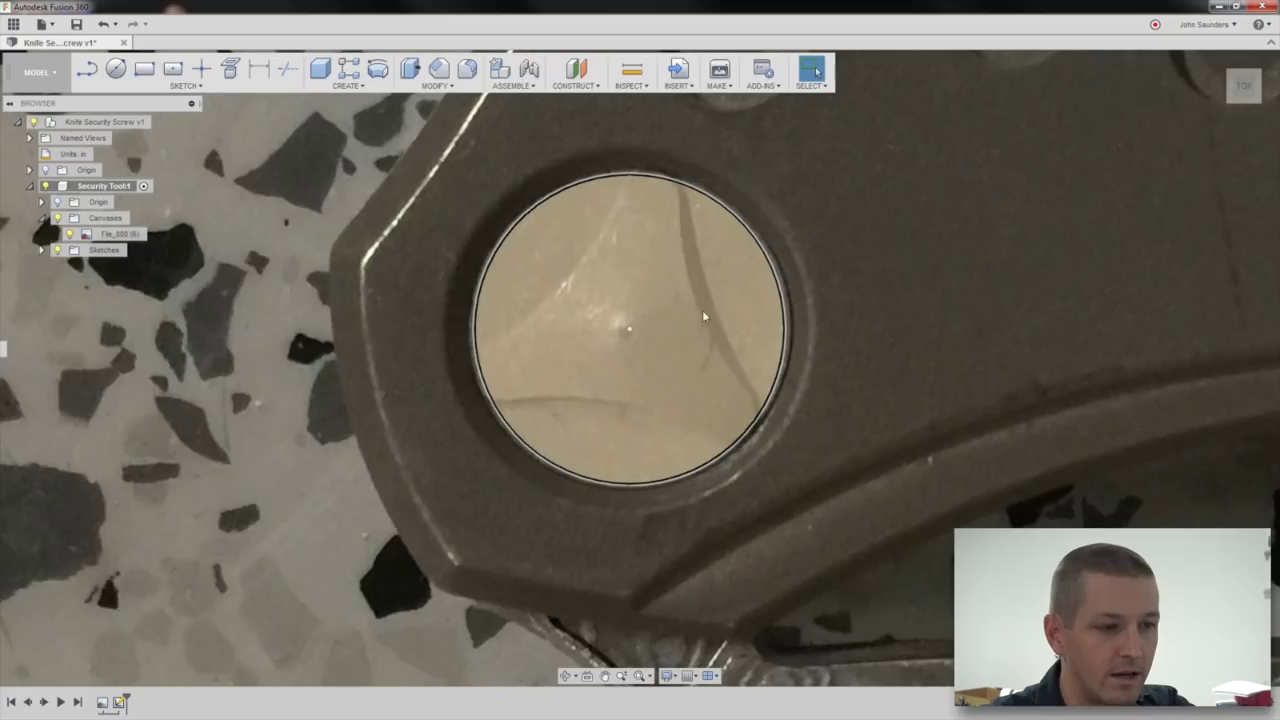
click(730, 340)
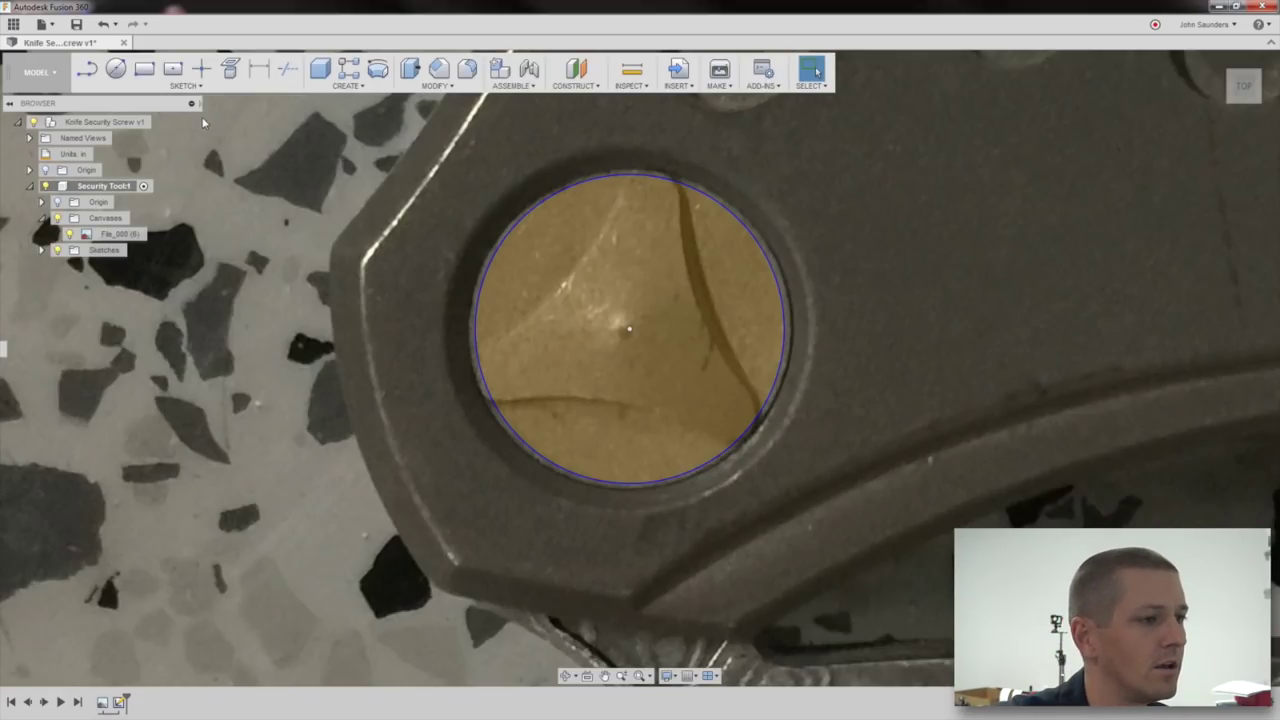
Draw the first three-point arc from the circle's top to its left edge, following the photo.
click(188, 88)
mouse_move(191, 161)
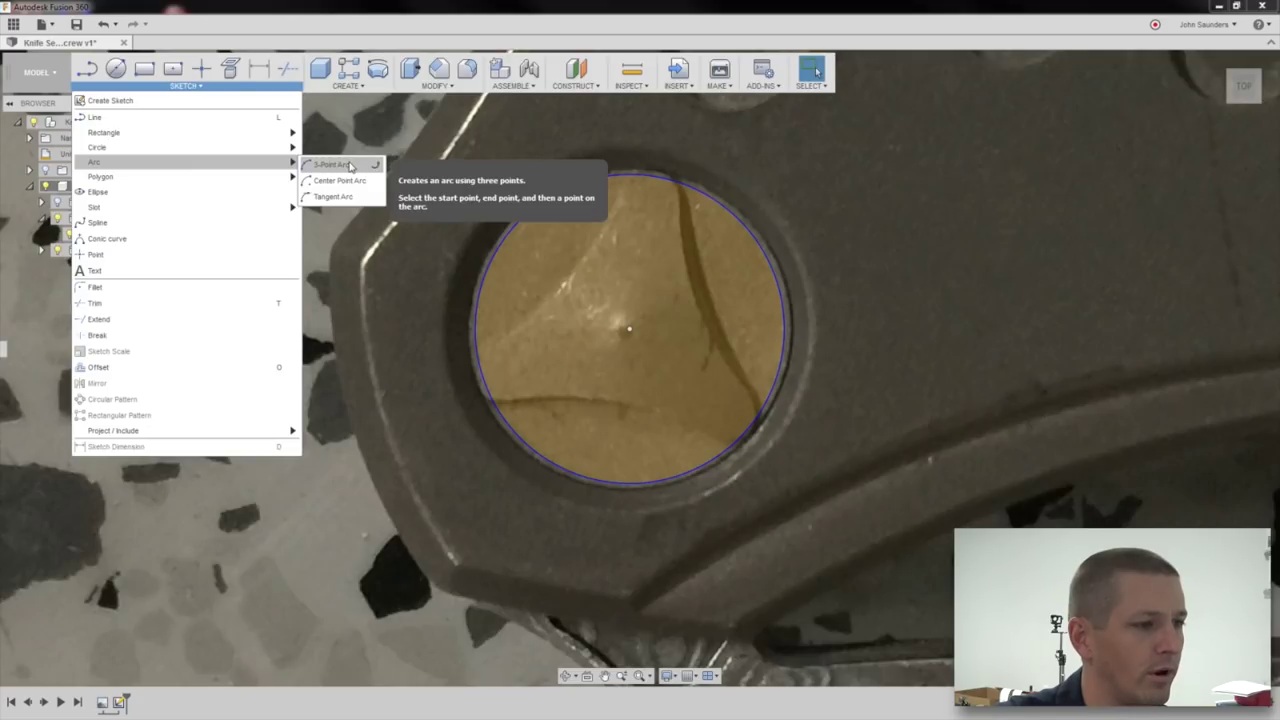
click(345, 165)
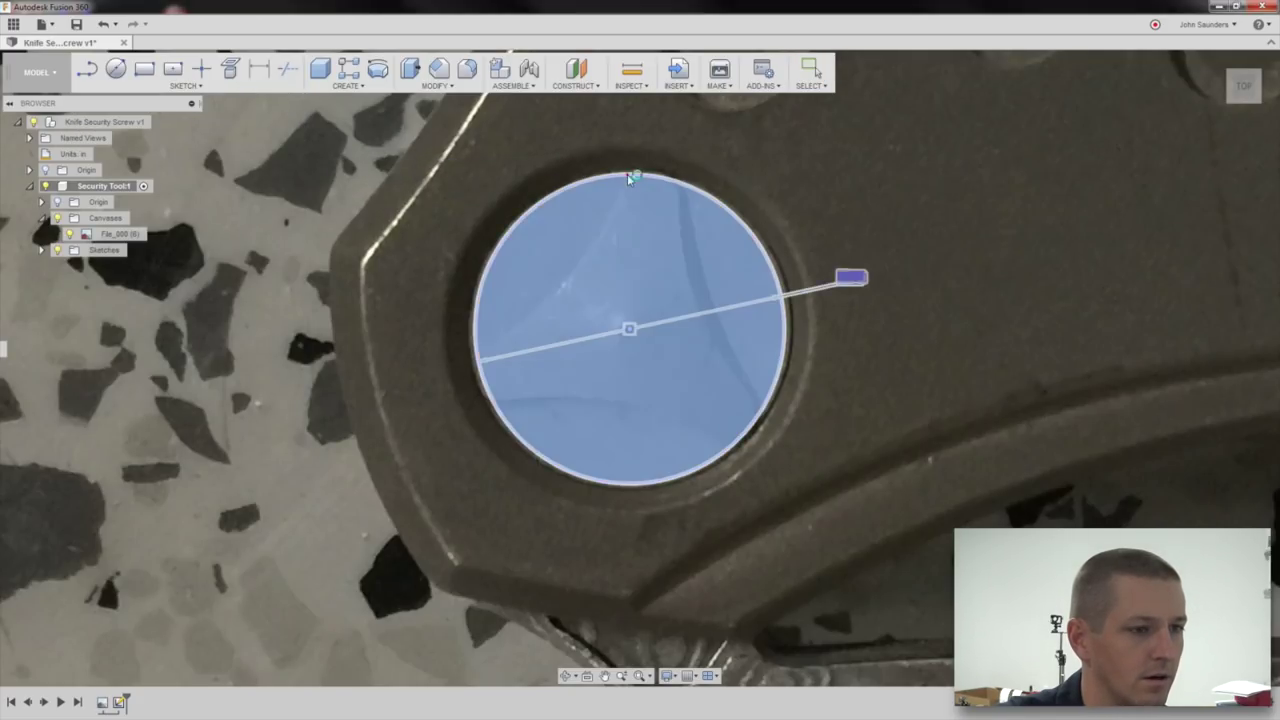
click(627, 173)
scroll(656, 295, up, 5)
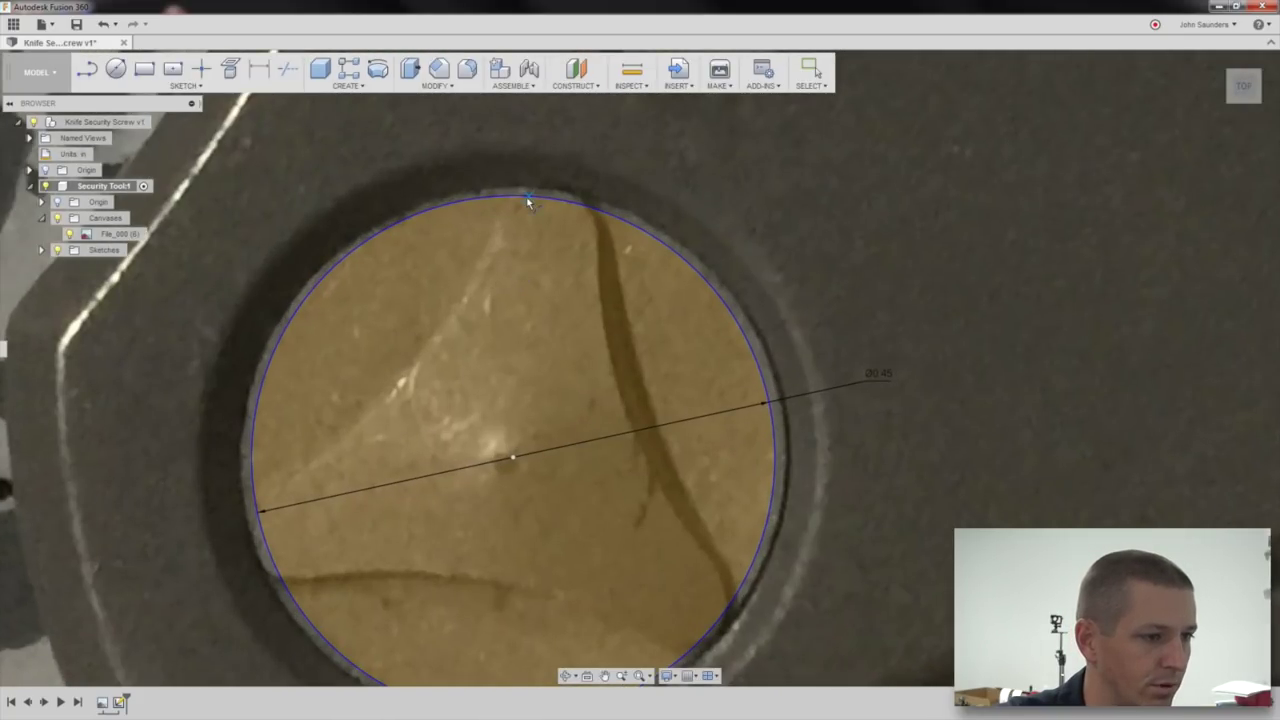
click(511, 200)
middle_drag(511, 200, 782, 126)
click(527, 433)
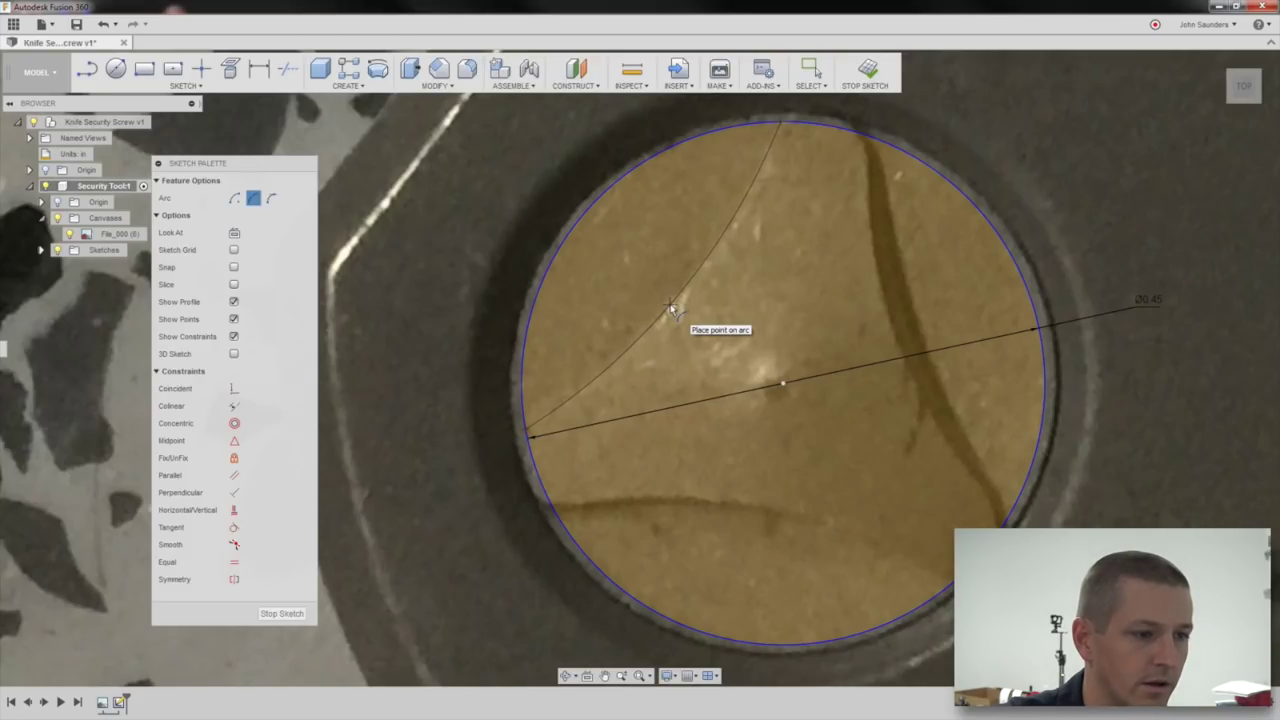
click(664, 450)
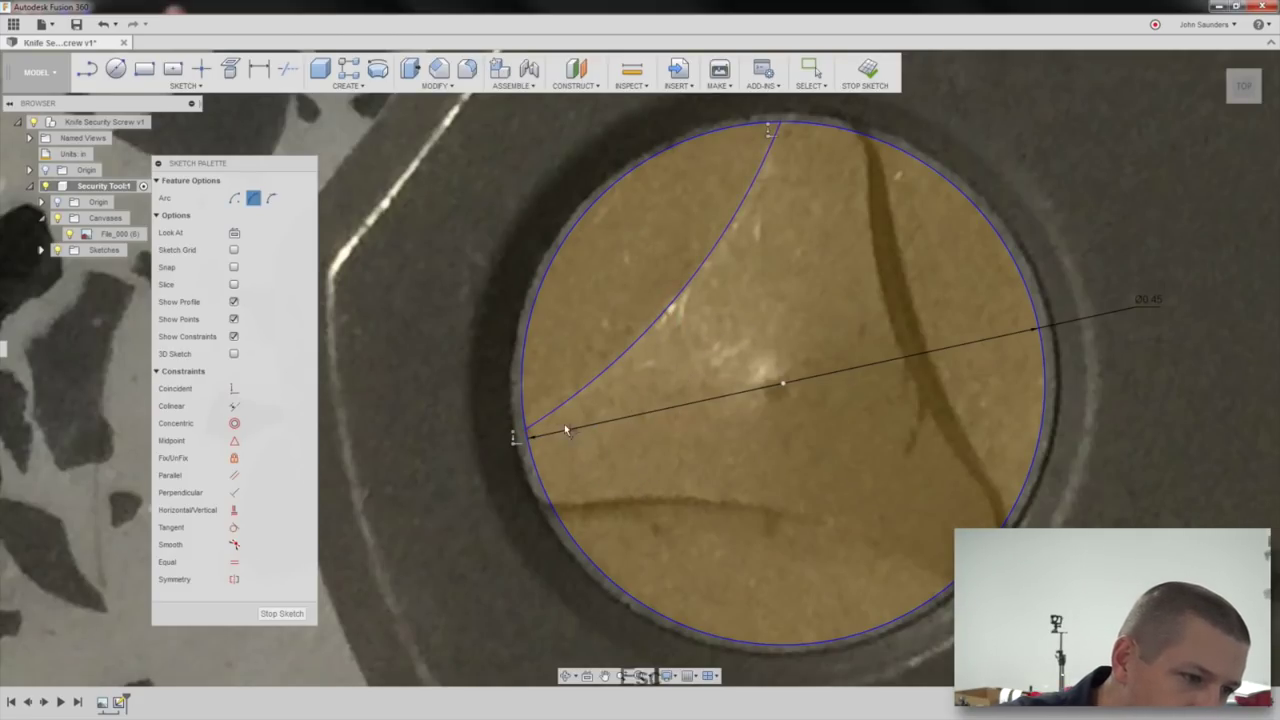
Try repositioning the first arc's top endpoint, then undo those changes.
key(Escape)
click(526, 431)
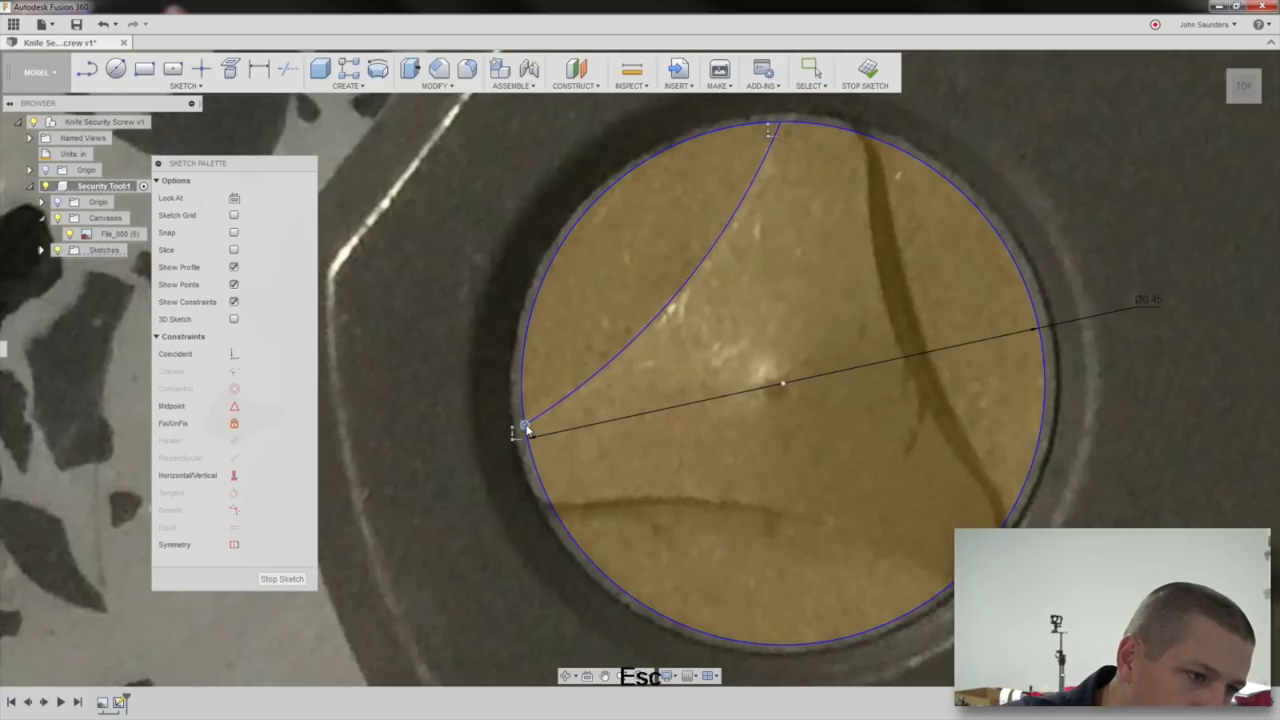
click(780, 124)
click(782, 127)
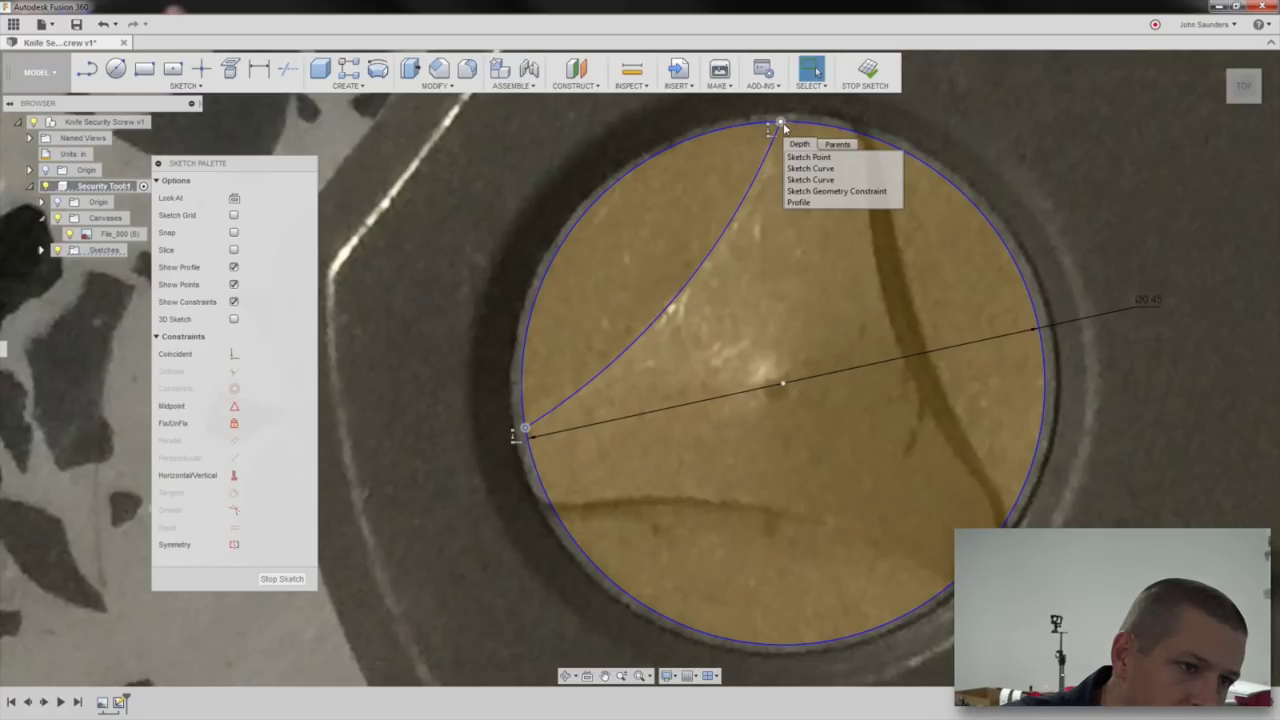
click(798, 202)
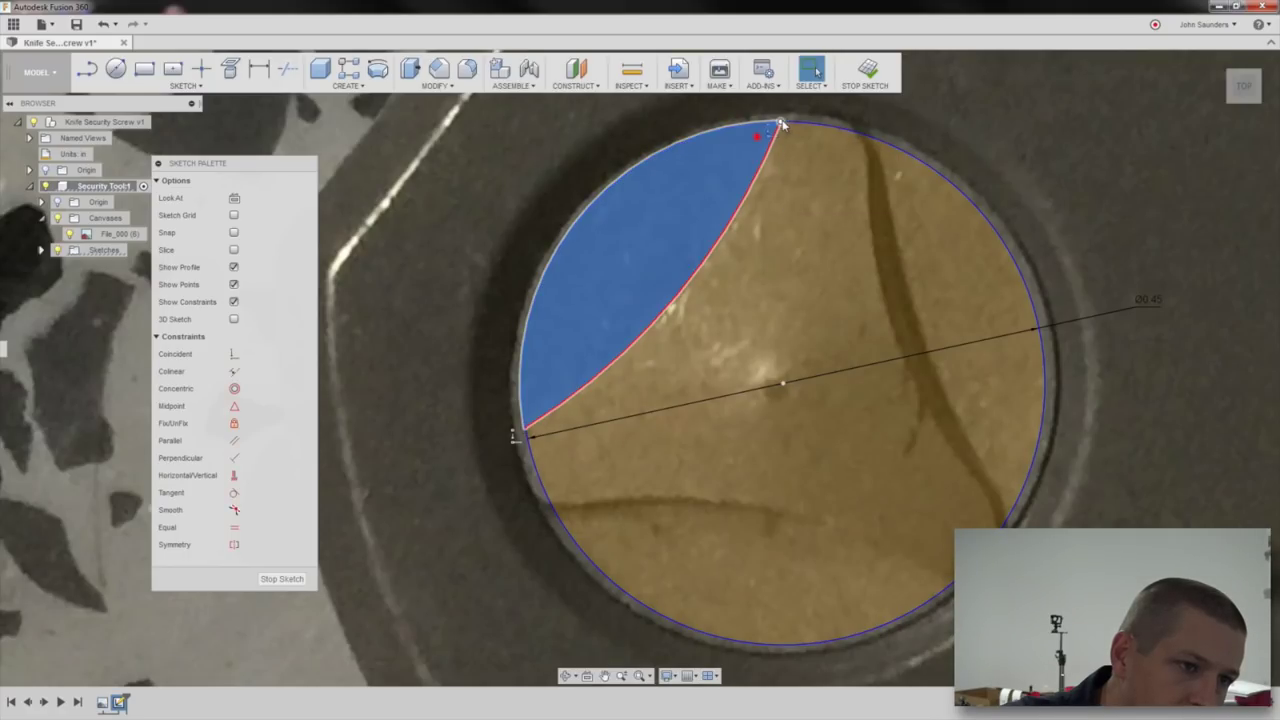
click(780, 125)
drag(760, 125, 752, 122)
key(ctrl+z)
key(ctrl+z)
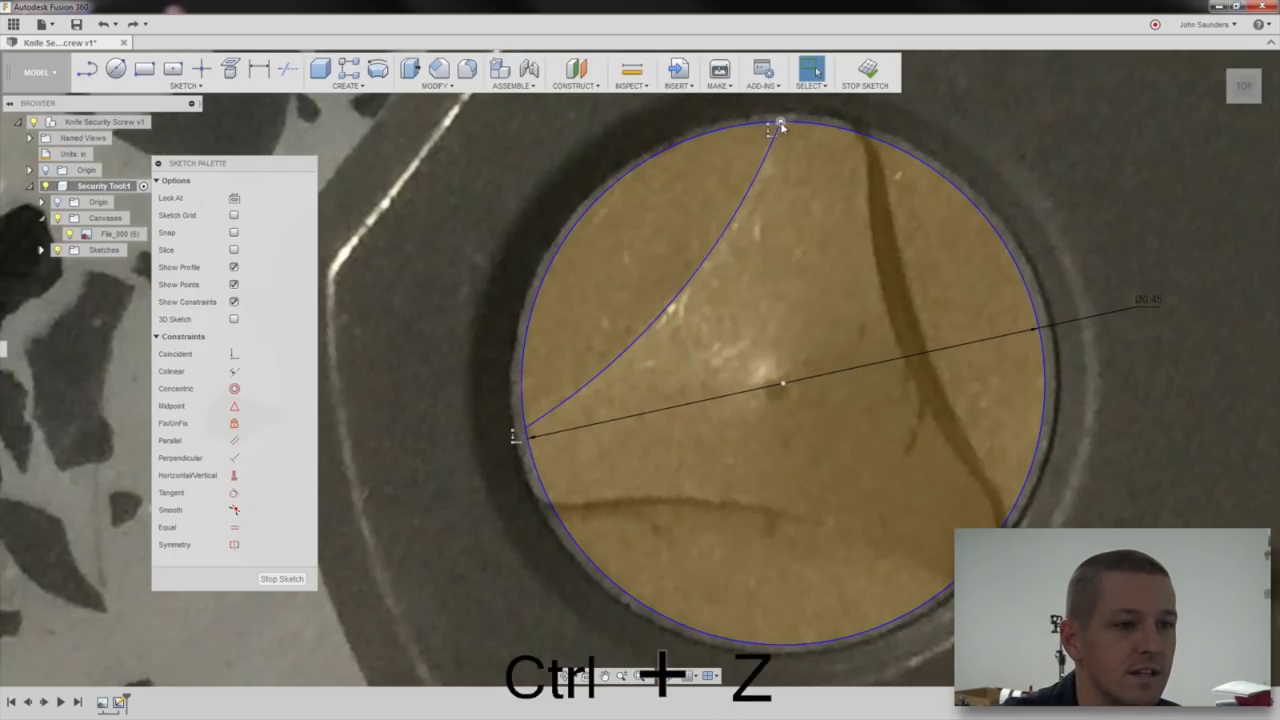
click(677, 129)
scroll(976, 251, down, 2)
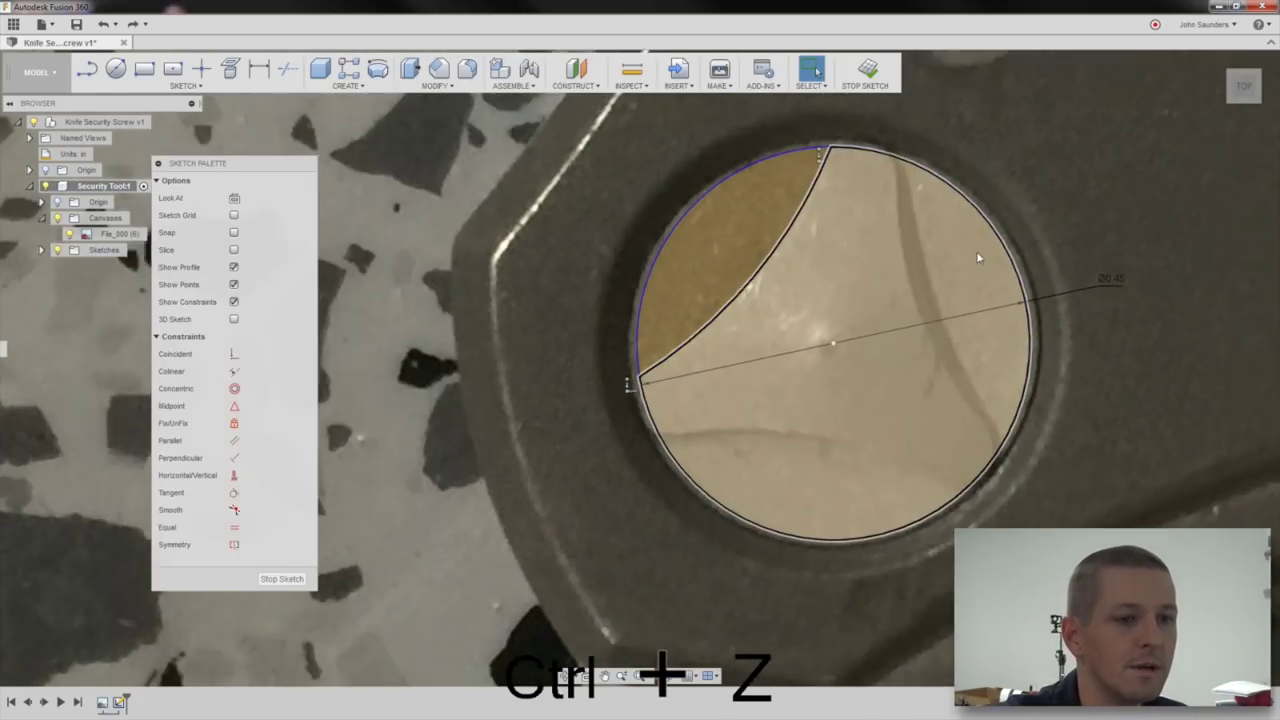
scroll(978, 258, down, 1)
key(ctrl+z)
click(400, 194)
key(ctrl+z)
Fix the circle's centre point and slide the first arc's top endpoint along the circle.
click(846, 334)
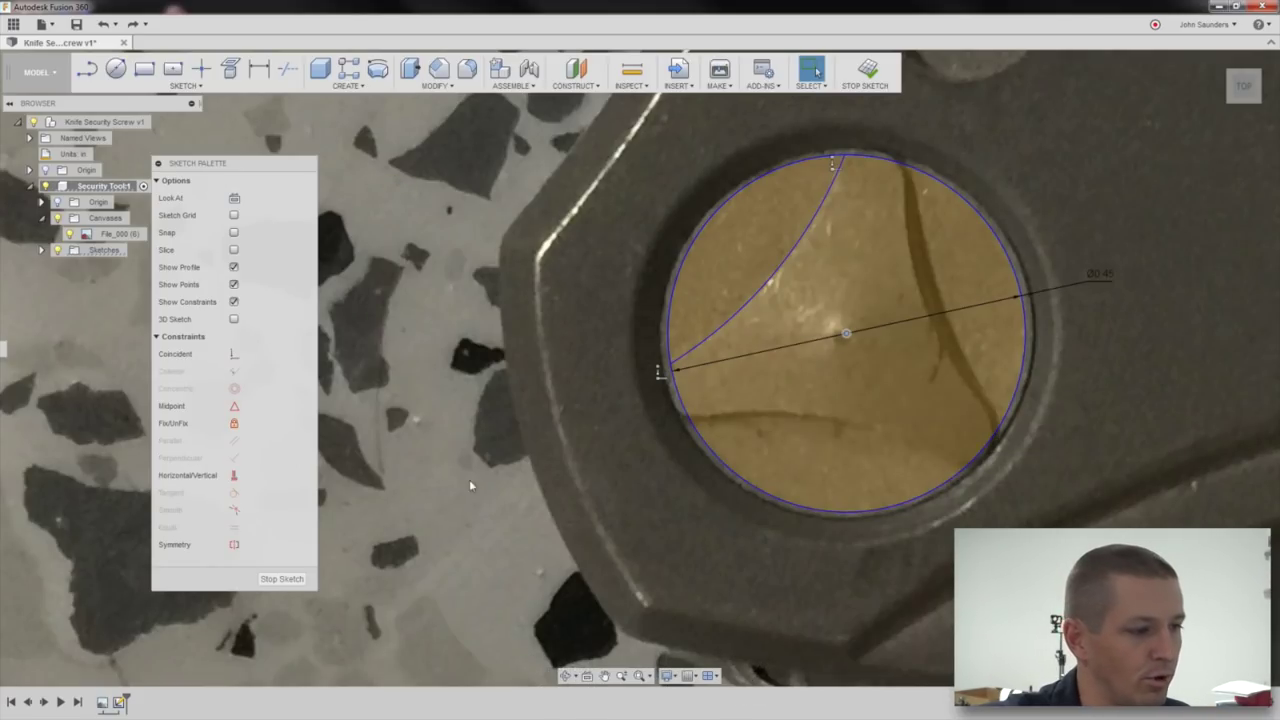
click(235, 424)
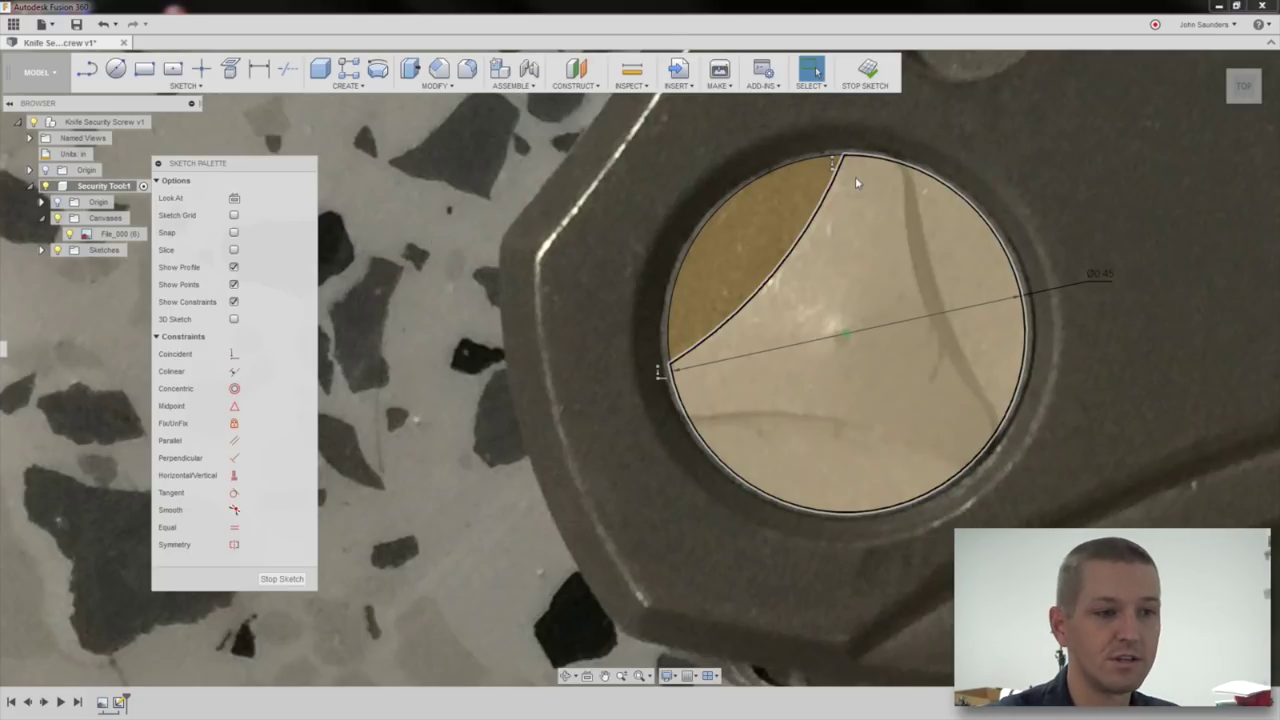
drag(840, 158, 810, 160)
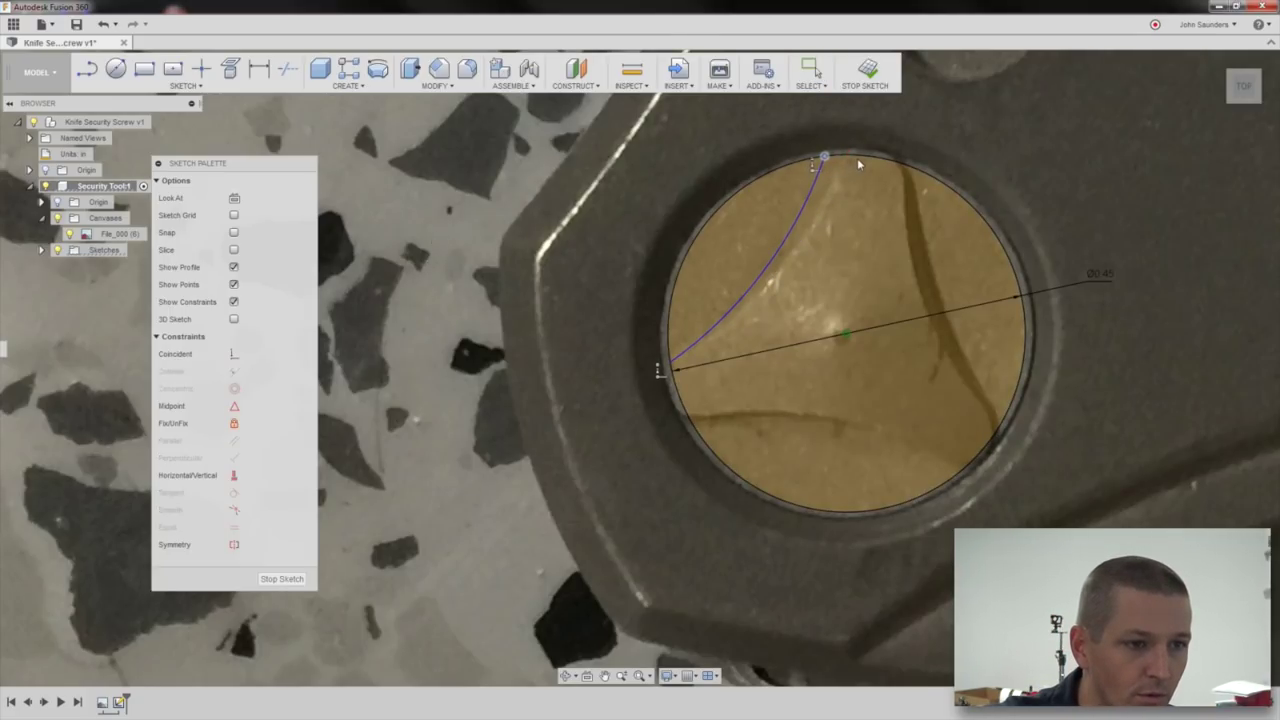
scroll(822, 157, up, 5)
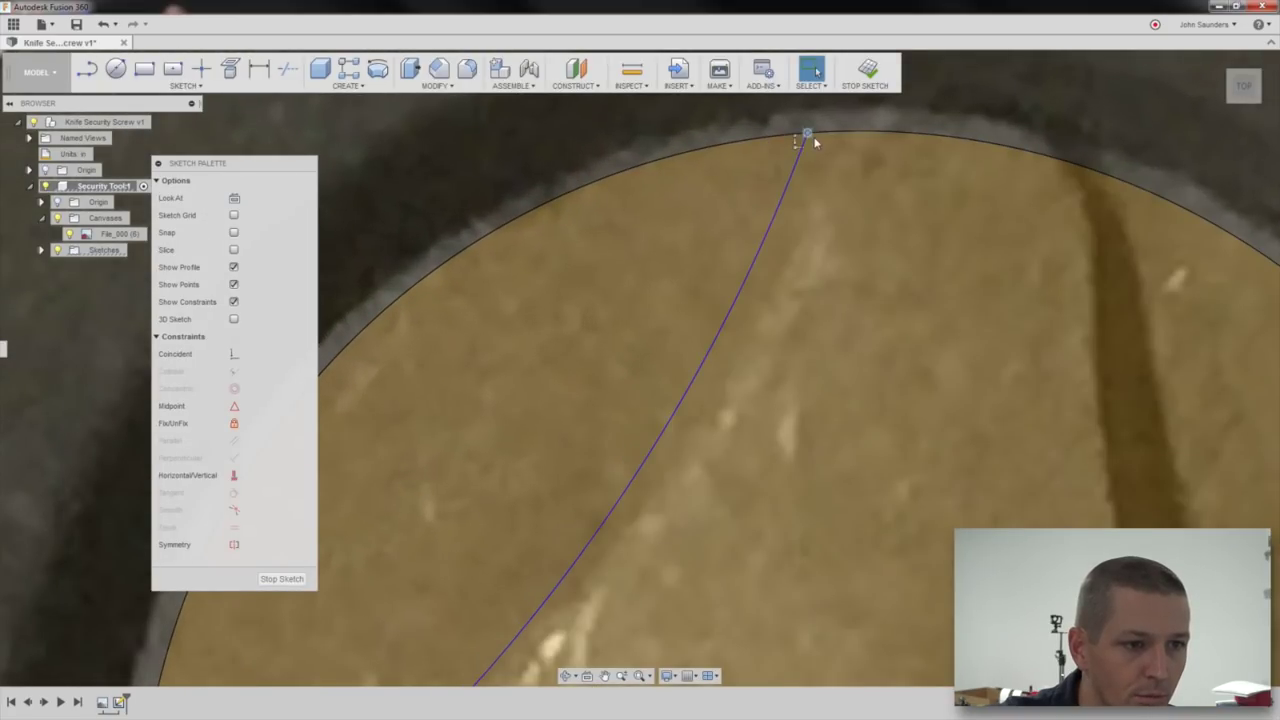
drag(815, 142, 833, 139)
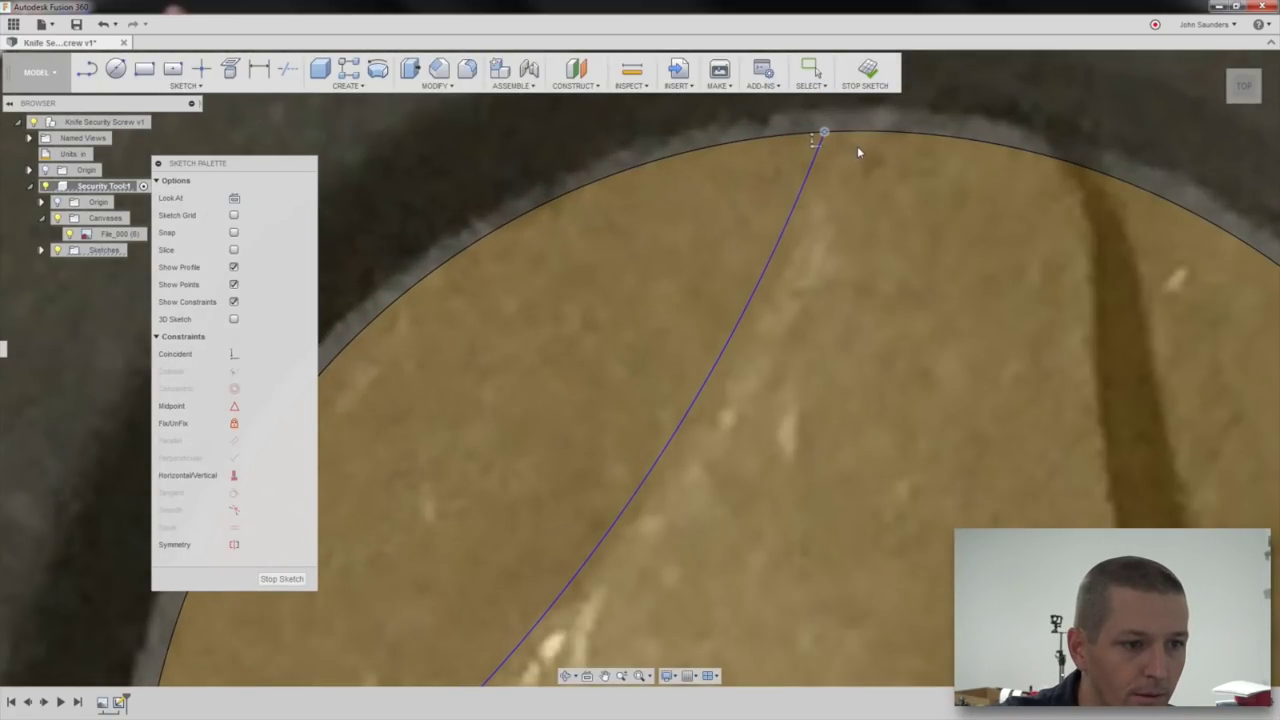
click(951, 244)
scroll(951, 244, down, 3)
scroll(612, 423, up, 5)
click(450, 513)
scroll(450, 513, down, 2)
scroll(432, 556, up, 2)
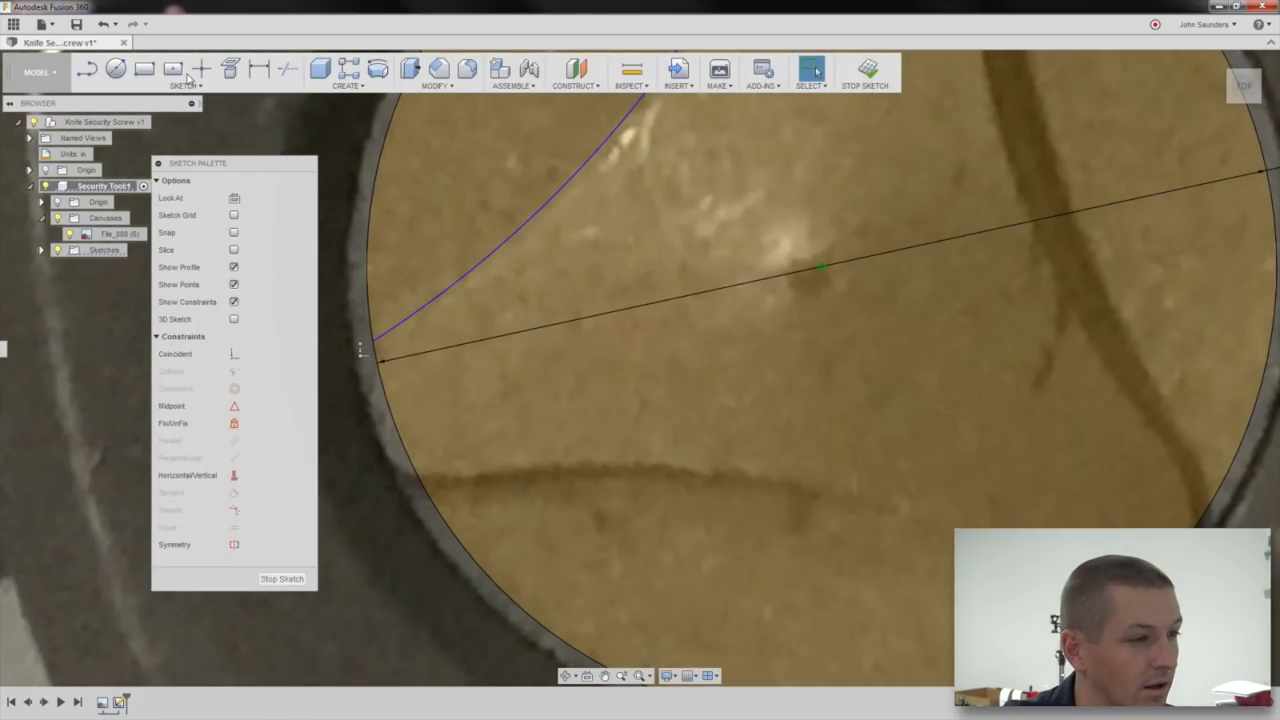
Draw a second three-point arc ending on the circle's lower-right edge, matching the photo.
click(185, 86)
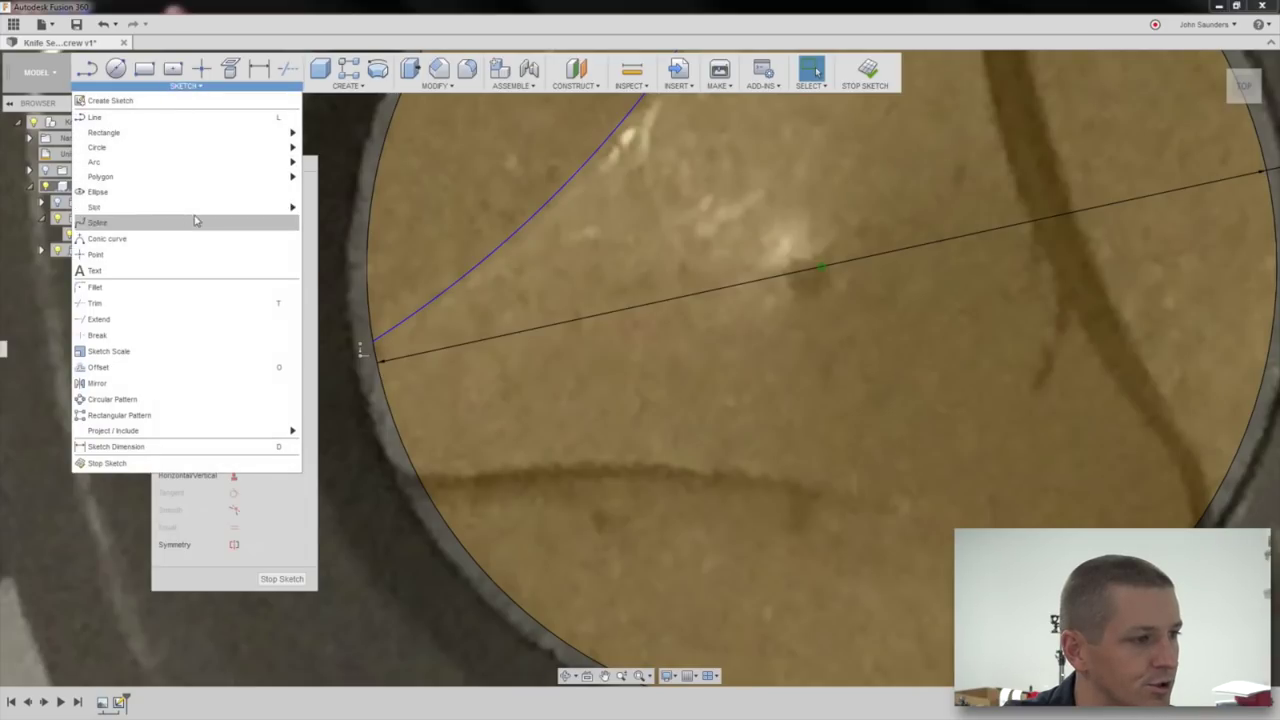
mouse_move(188, 168)
click(325, 164)
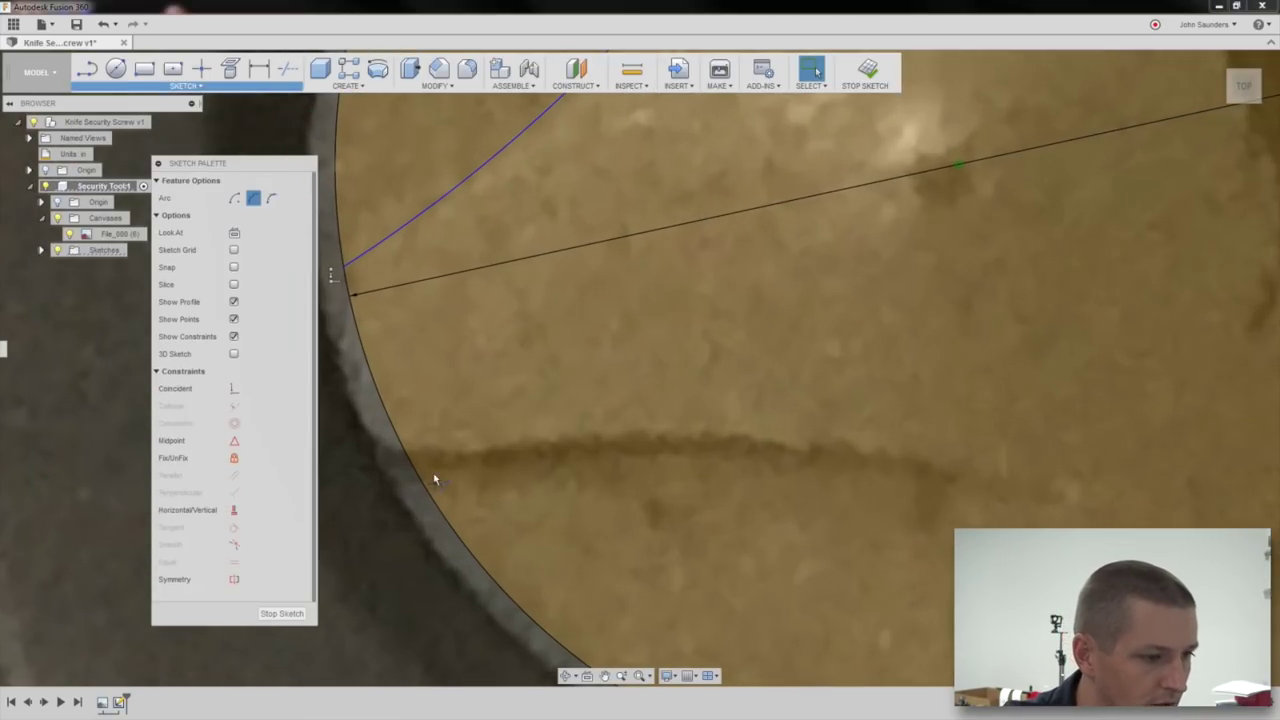
scroll(434, 475, up, 2)
click(415, 472)
middle_drag(760, 517, 600, 374)
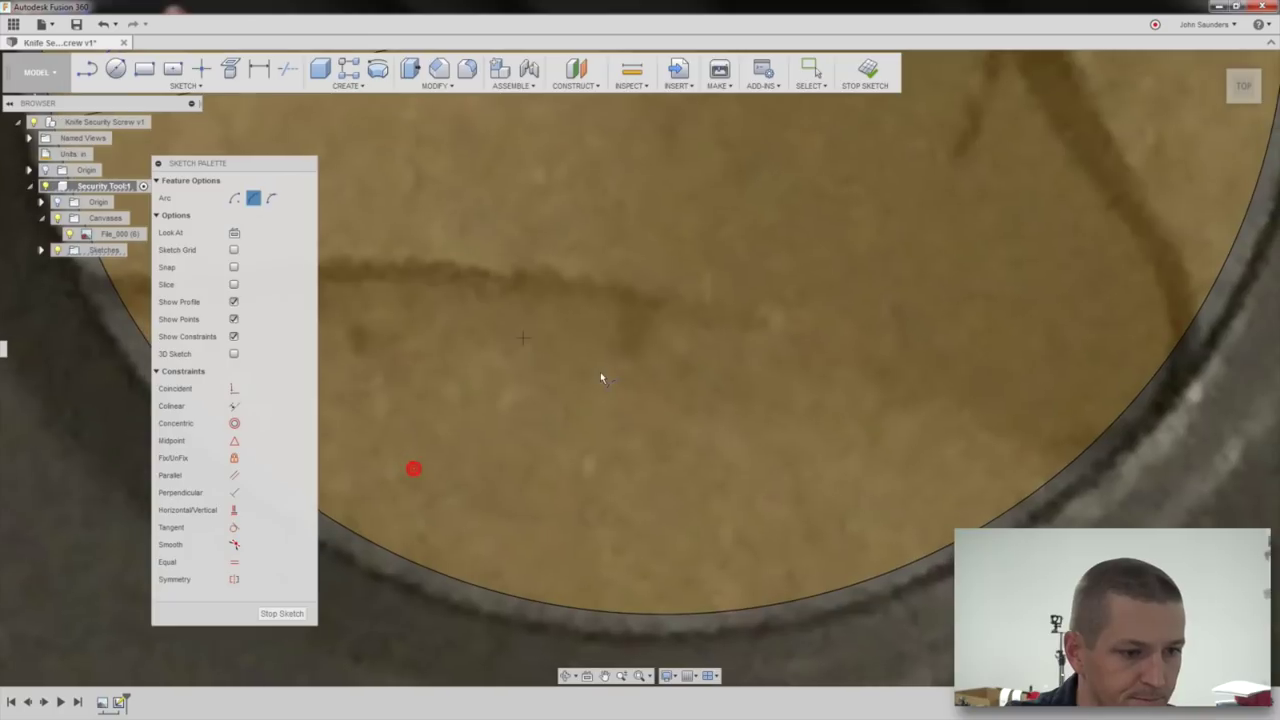
click(1063, 468)
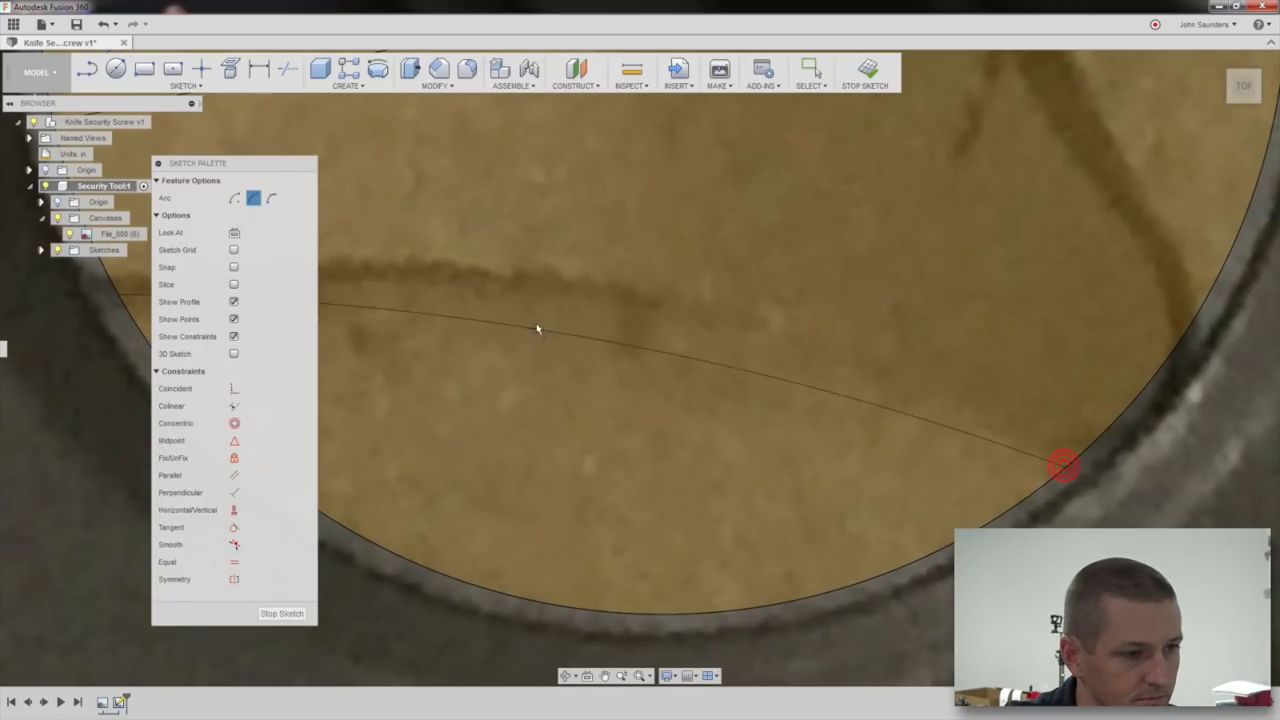
click(583, 304)
scroll(583, 304, down, 3)
scroll(523, 322, down, 3)
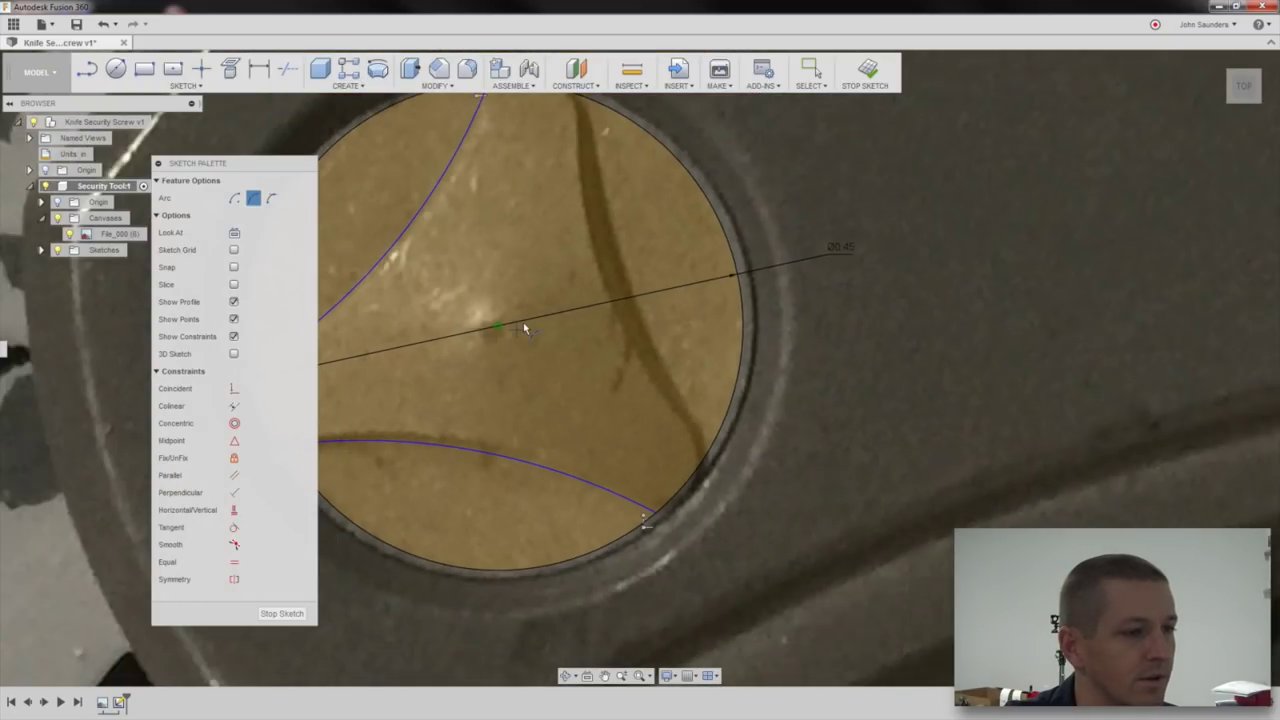
middle_drag(575, 310, 742, 291)
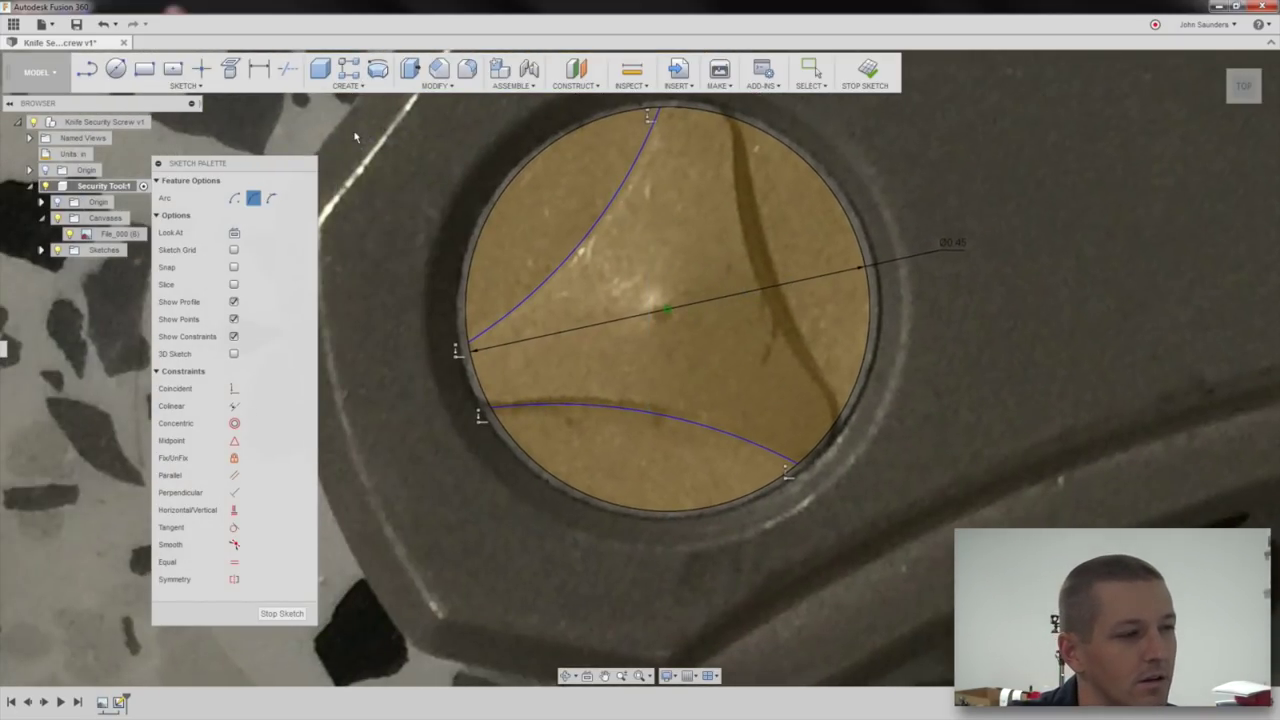
Draw the third three-point arc from the circle's lower-right edge to its top edge.
click(182, 87)
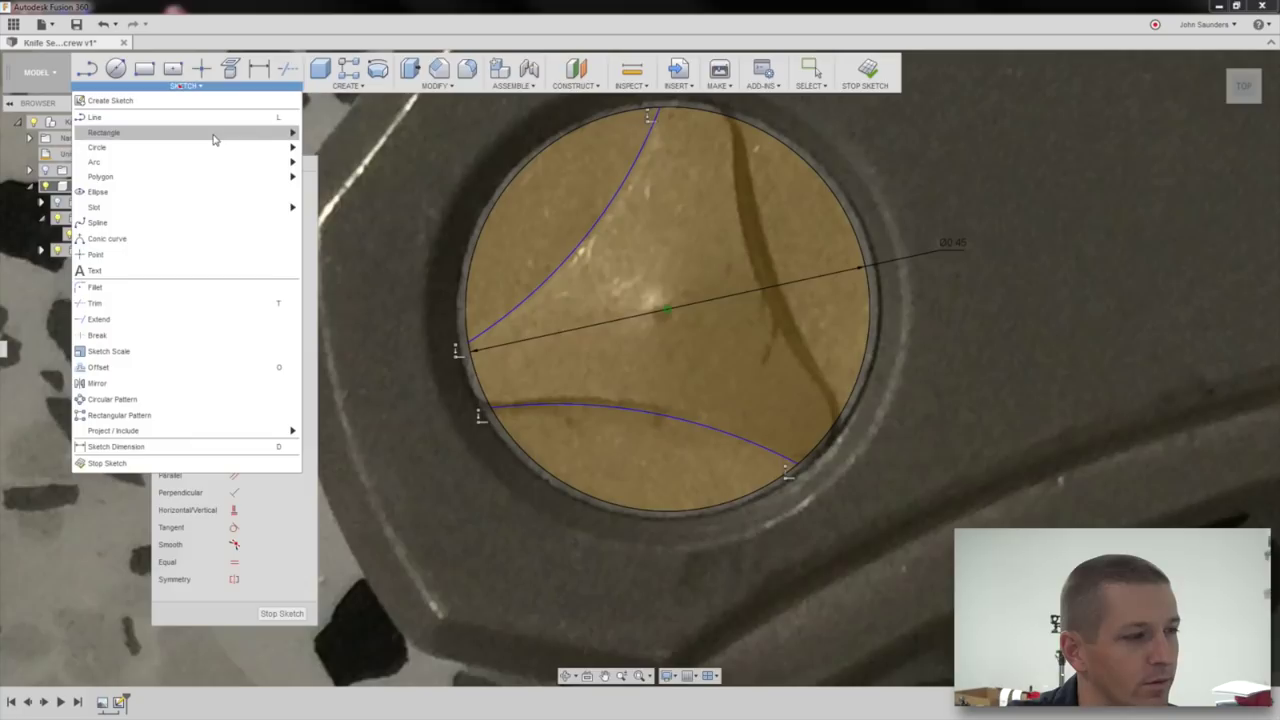
mouse_move(220, 163)
click(316, 166)
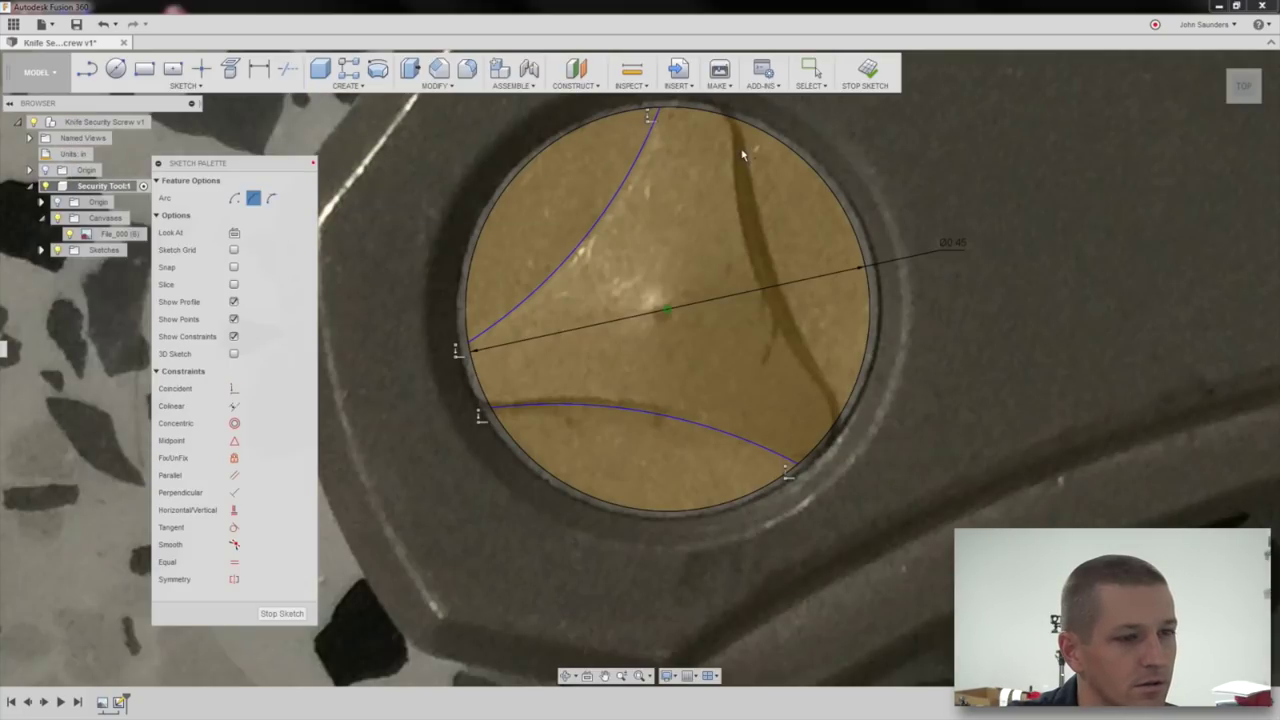
scroll(840, 560, up, 6)
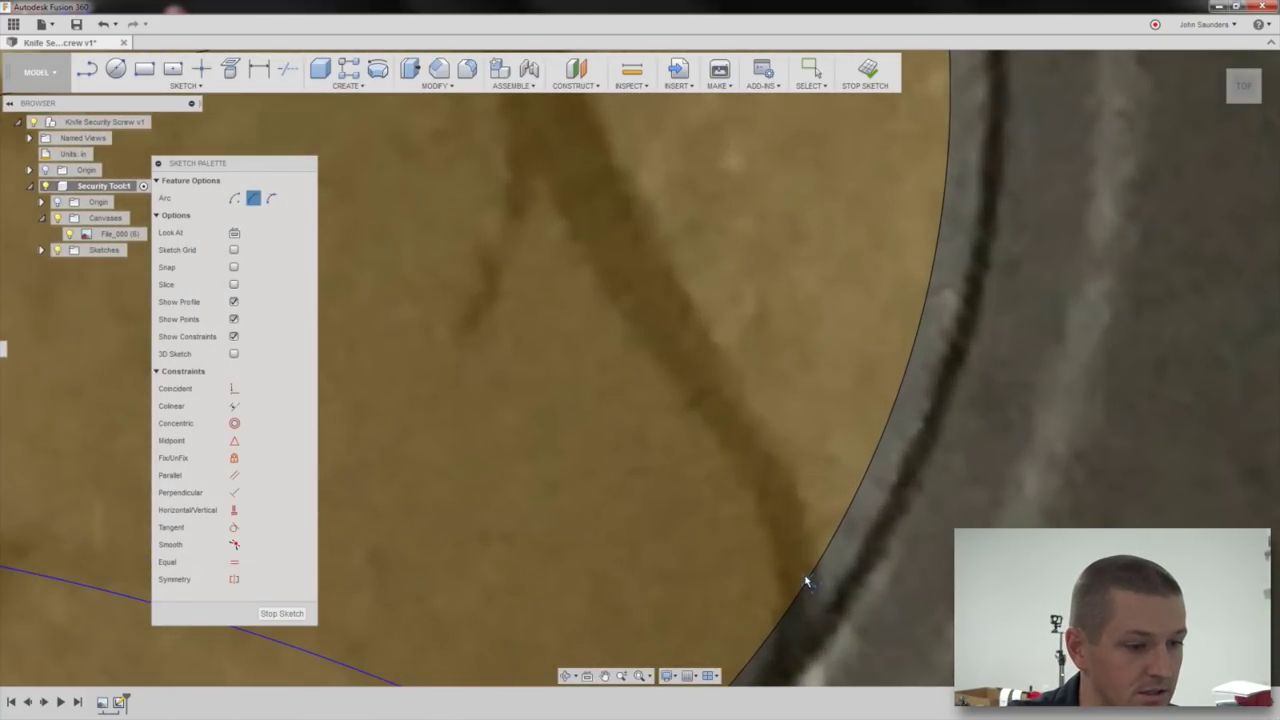
click(808, 567)
scroll(760, 560, down, 3)
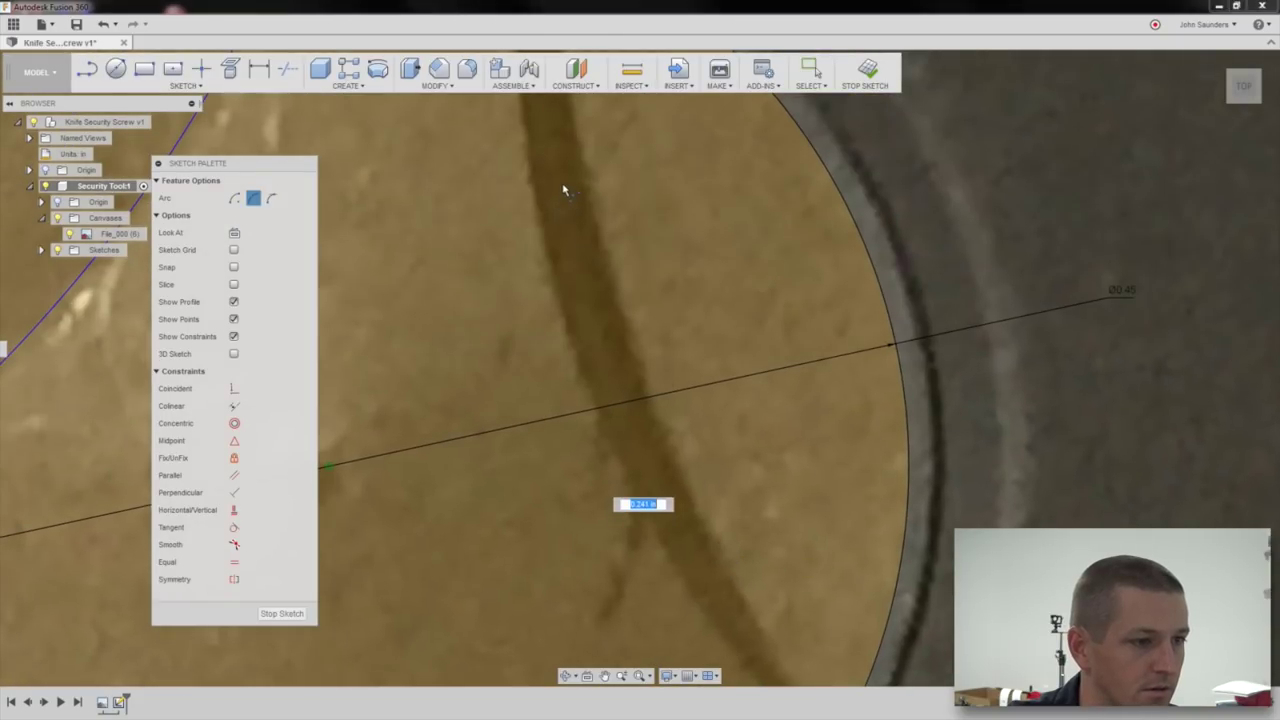
scroll(562, 254, up, 4)
scroll(550, 217, up, 2)
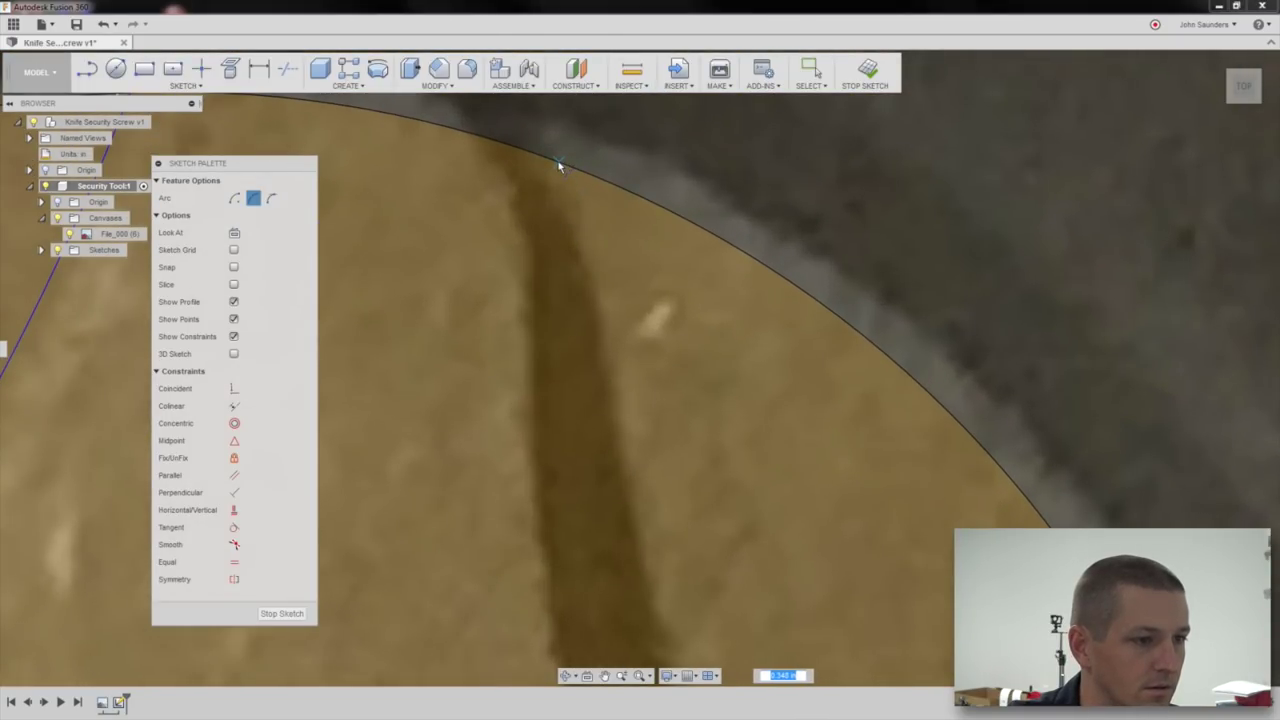
click(557, 163)
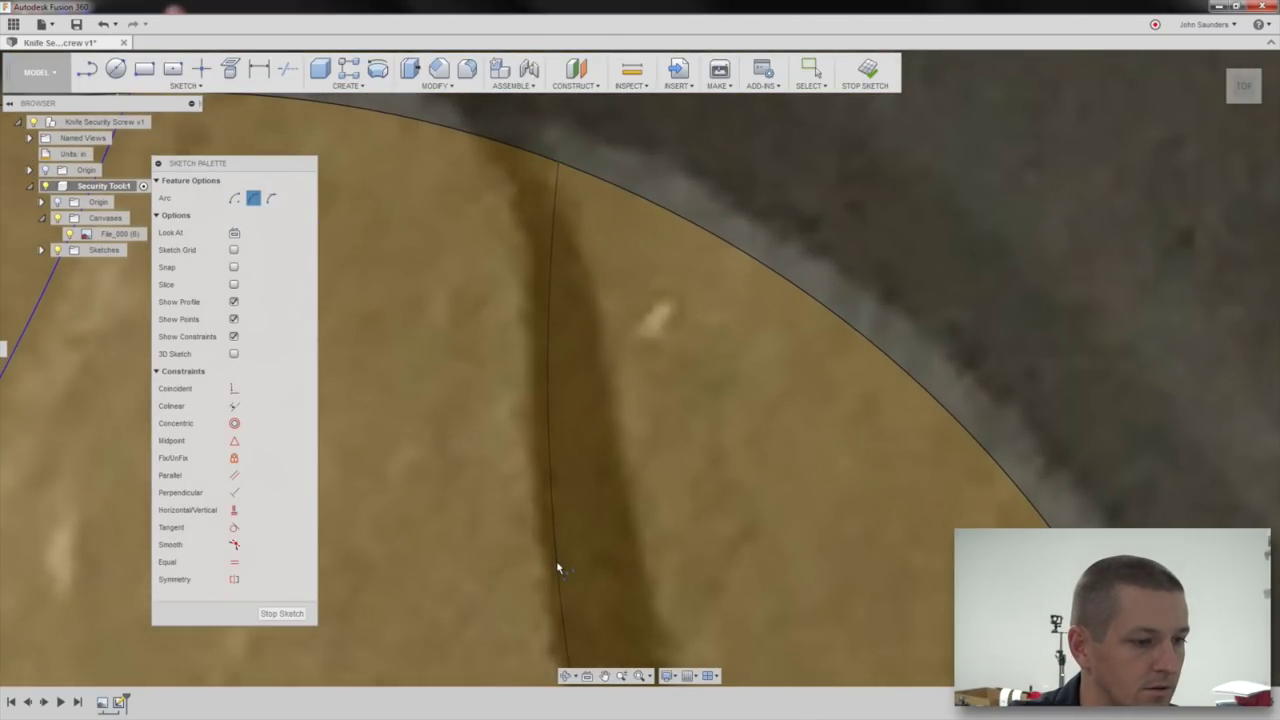
click(559, 564)
scroll(700, 450, down, 5)
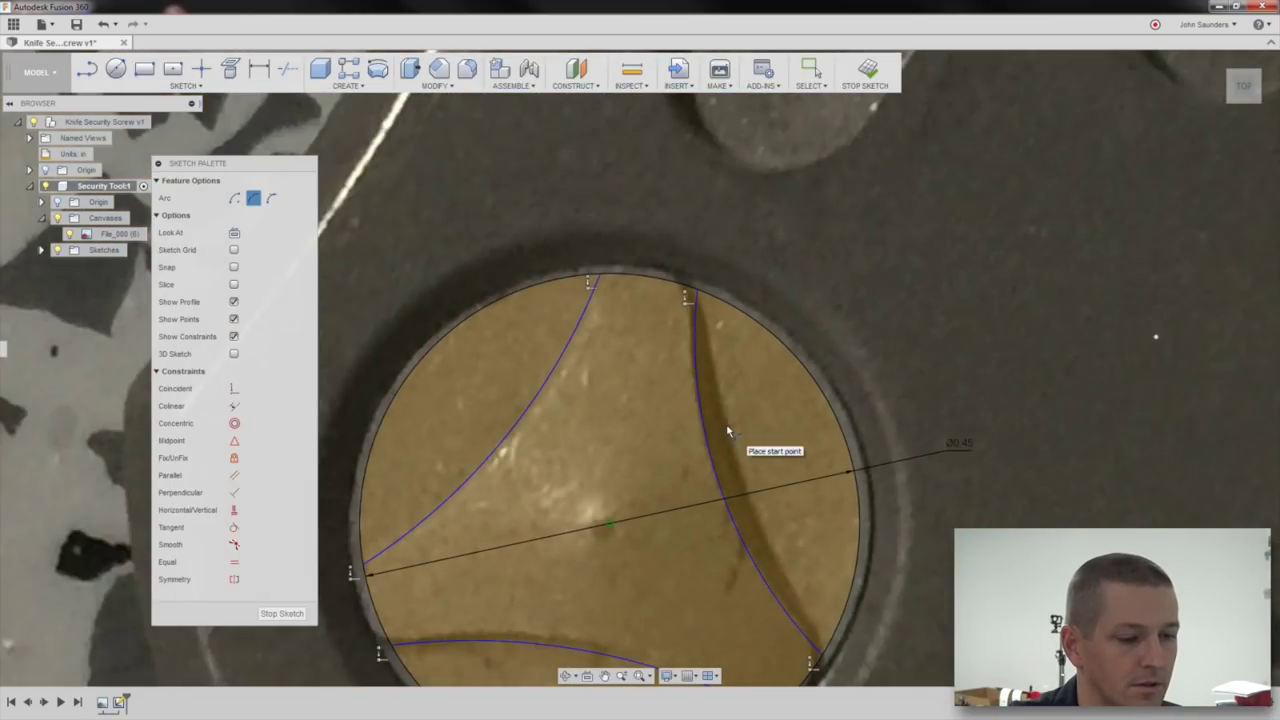
scroll(840, 560, up, 2)
key(Escape)
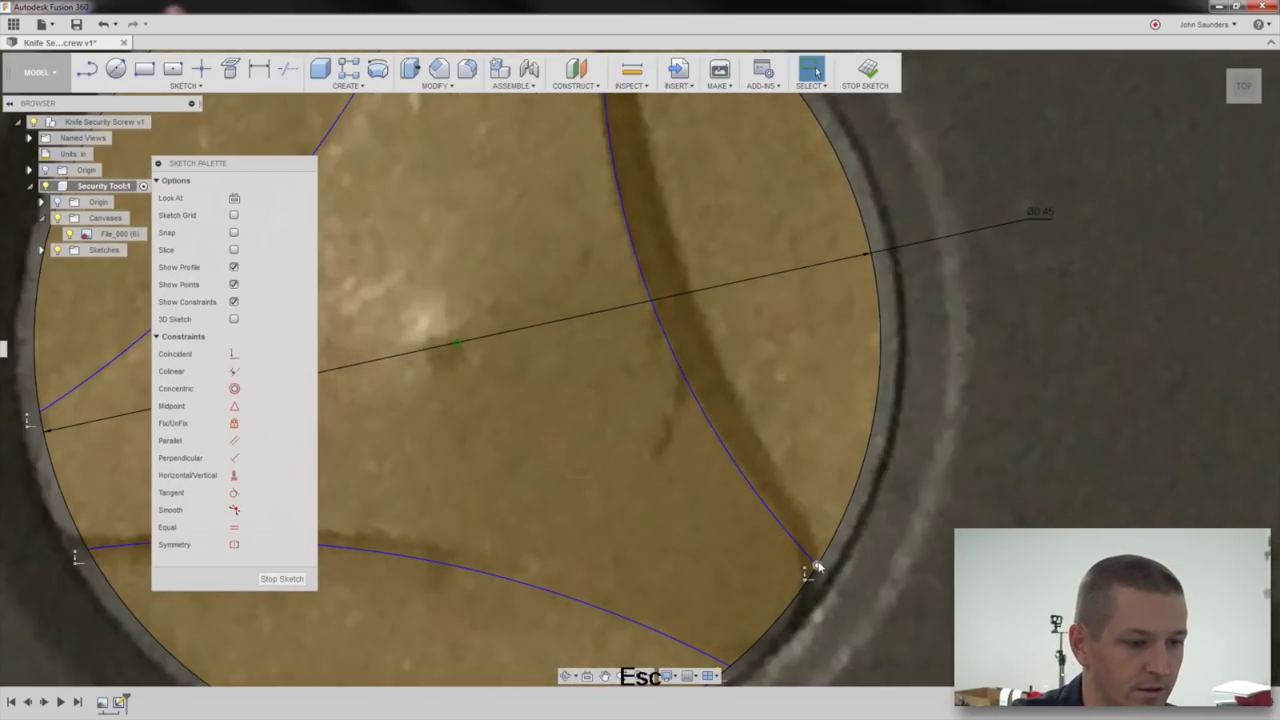
scroll(818, 565, down, 3)
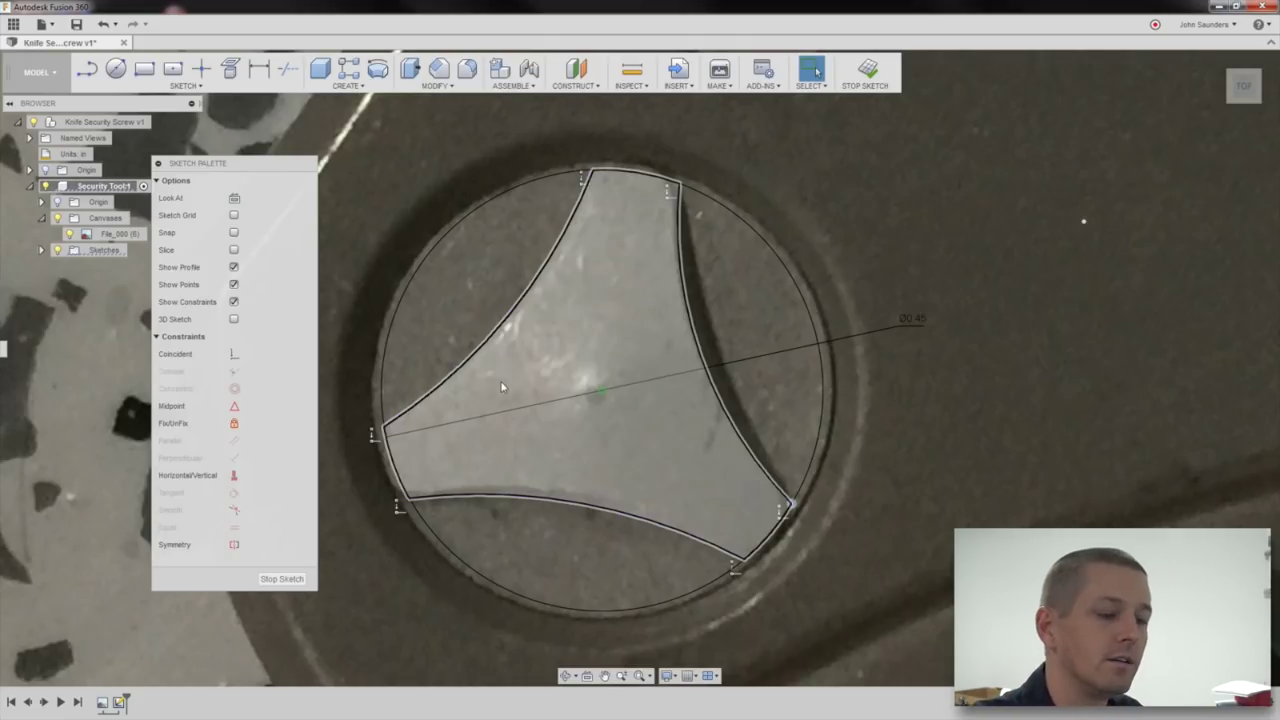
shift+middle_drag(440, 290, 444, 272)
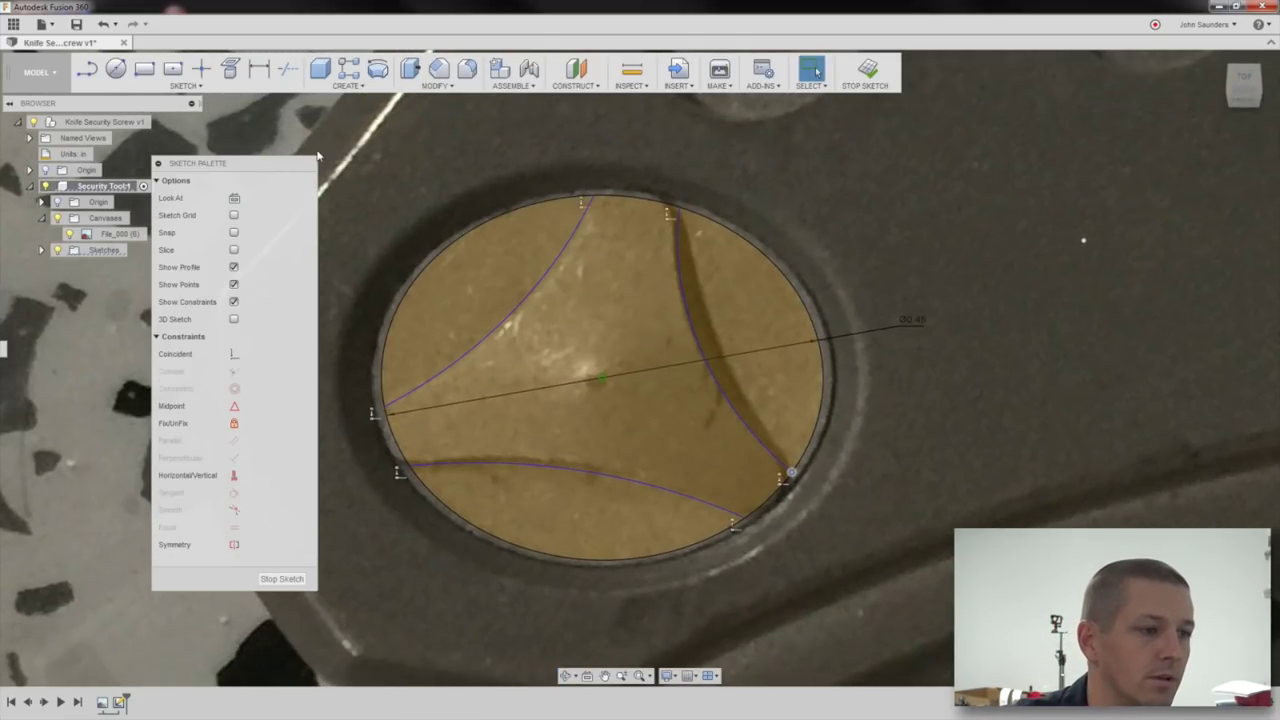
scroll(395, 148, down, 2)
Extrude the three lobe profiles 0.07 in as new bodies Body1–Body3.
key(e)
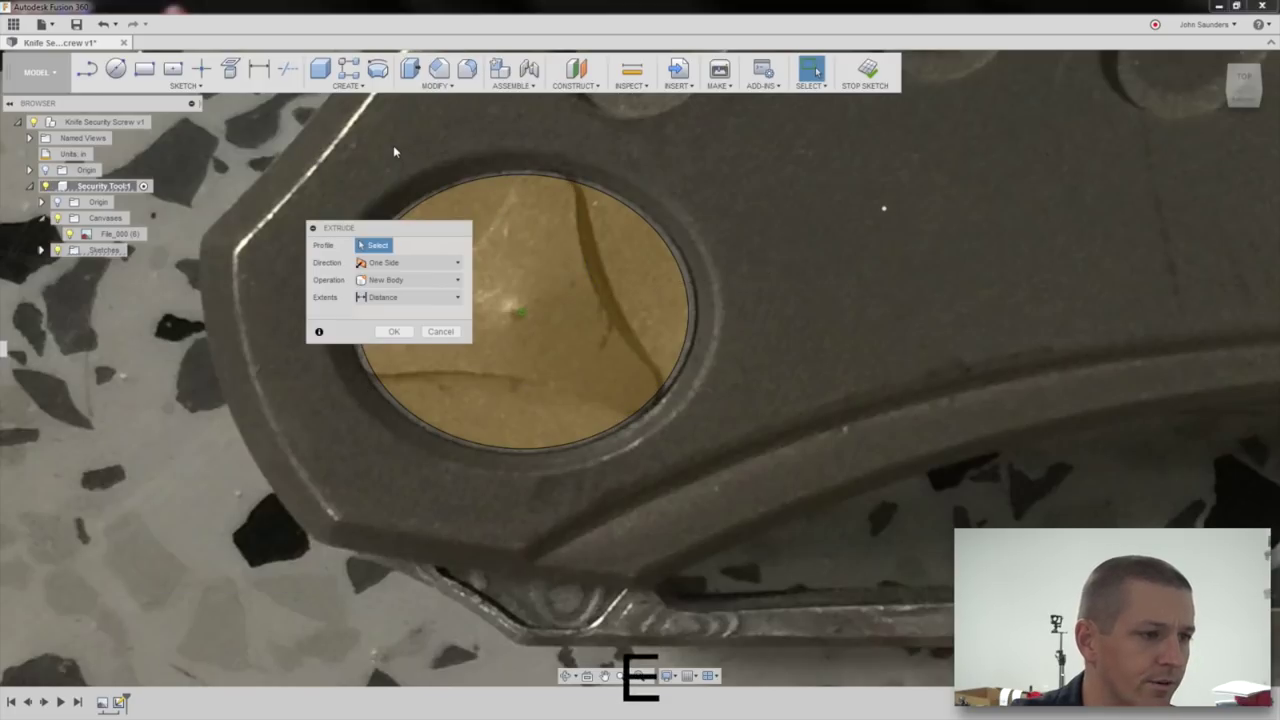
click(485, 212)
click(609, 232)
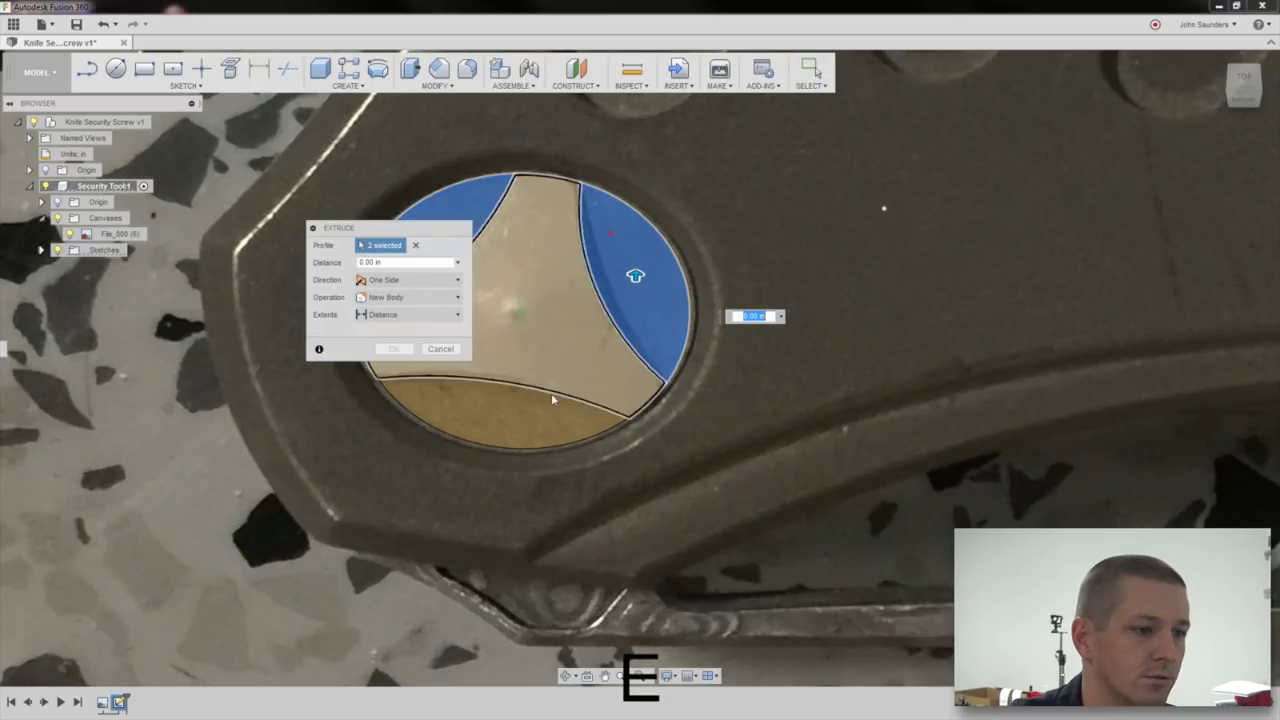
click(497, 403)
drag(499, 403, 503, 374)
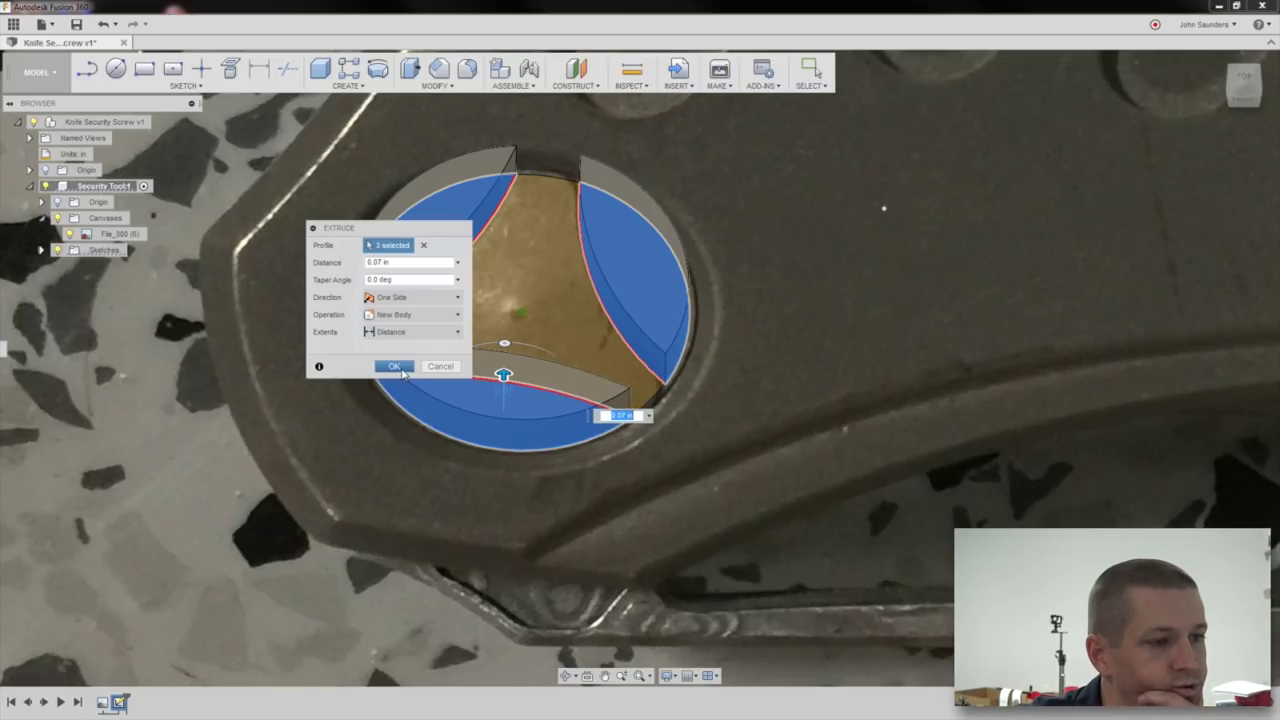
click(395, 367)
scroll(130, 288, down, 2)
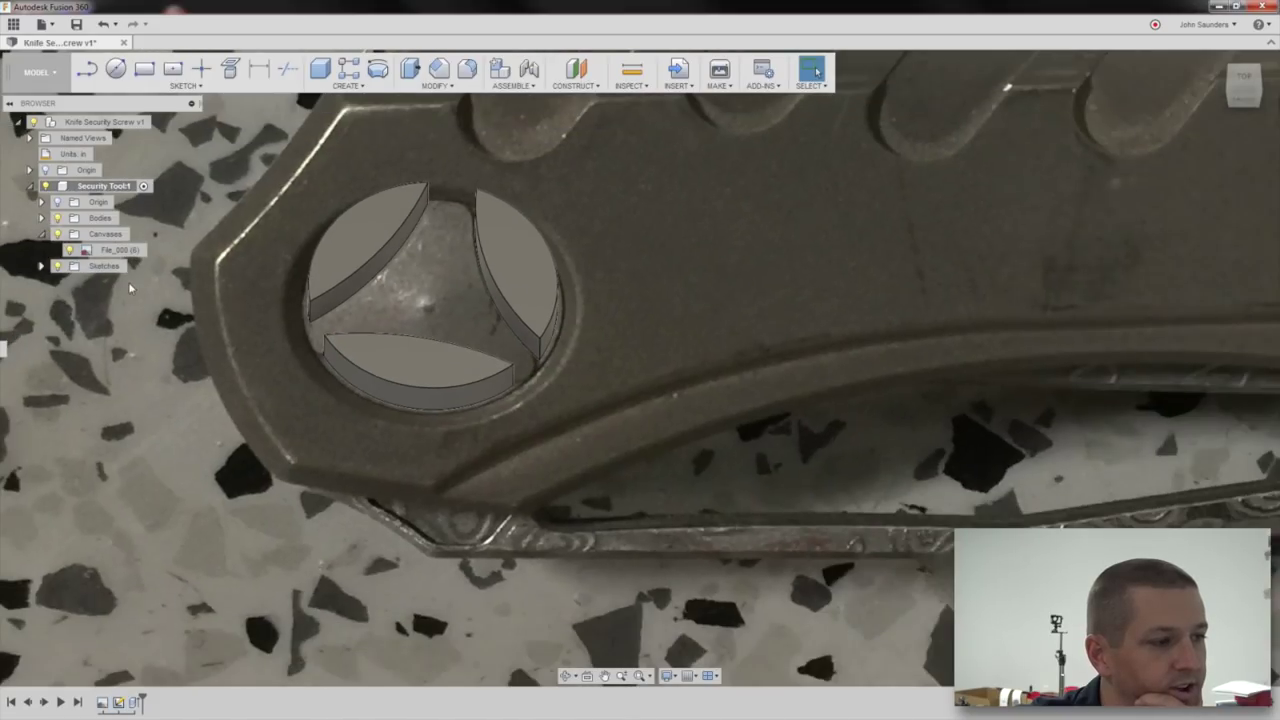
click(41, 218)
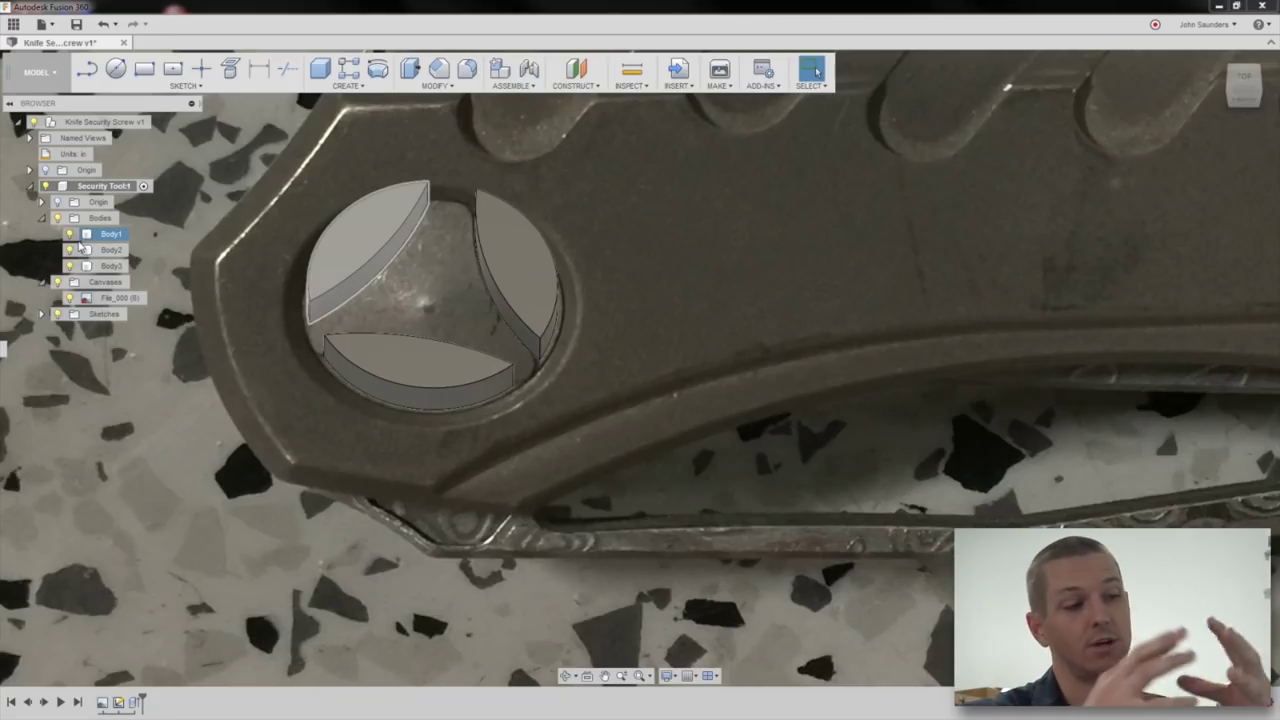
Sketch a circle on the screw hole face matching the hole's rim.
scroll(200, 345, down, 2)
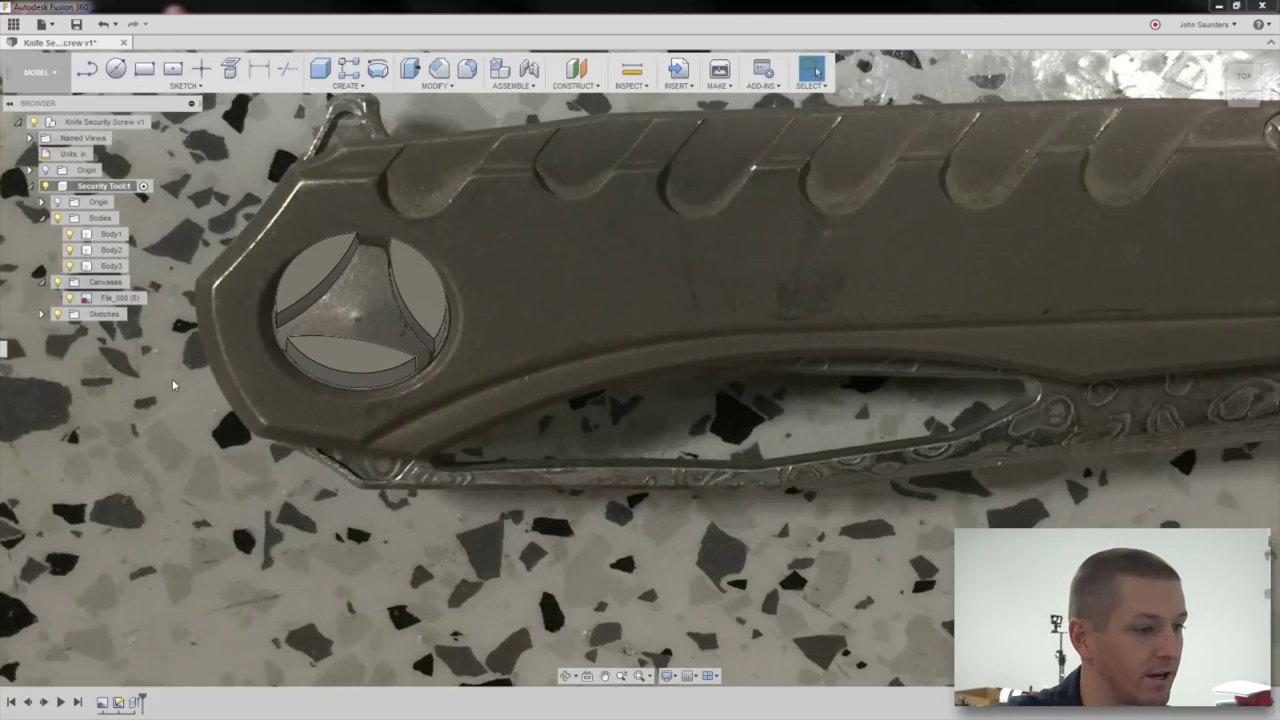
middle_drag(170, 382, 258, 456)
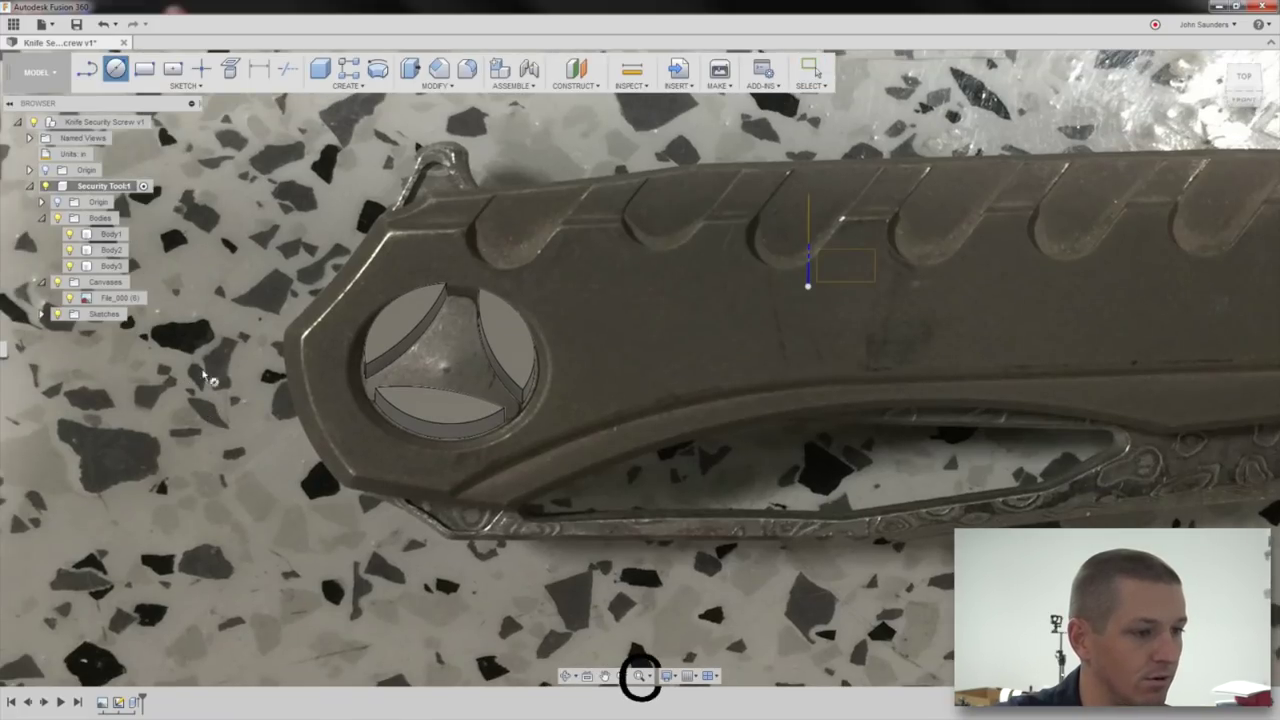
click(448, 365)
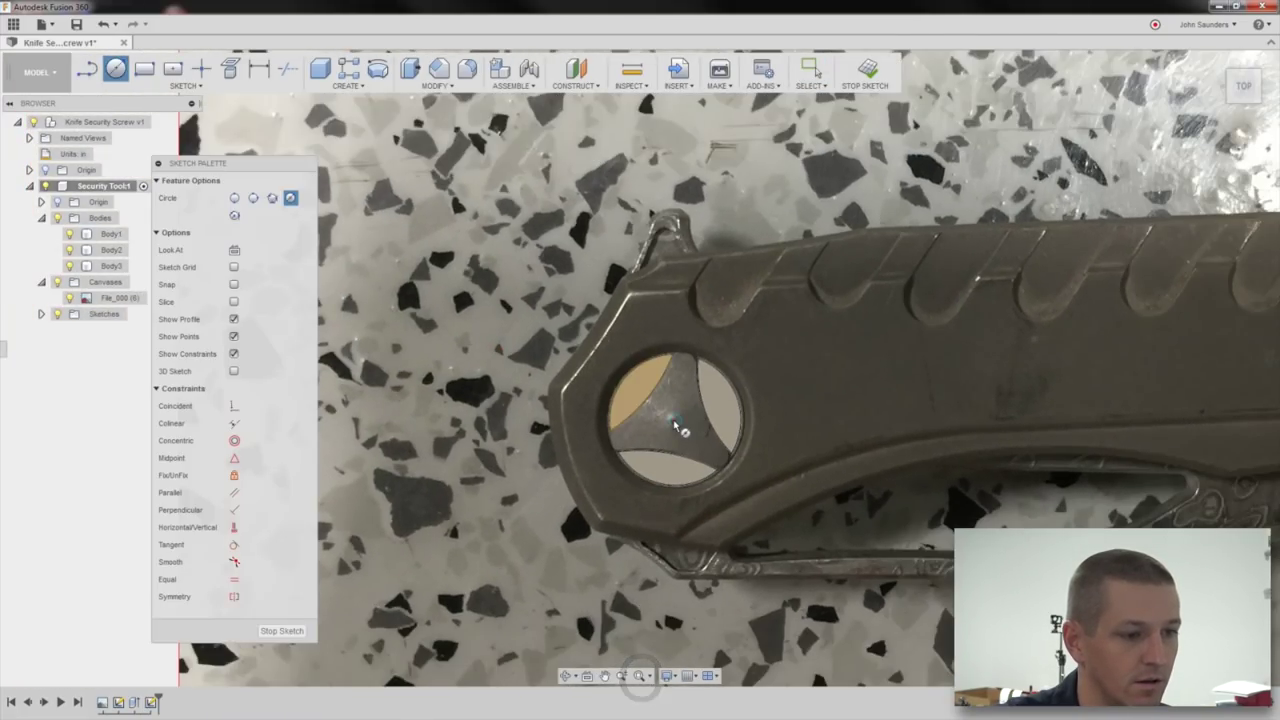
click(677, 425)
scroll(734, 412, up, 3)
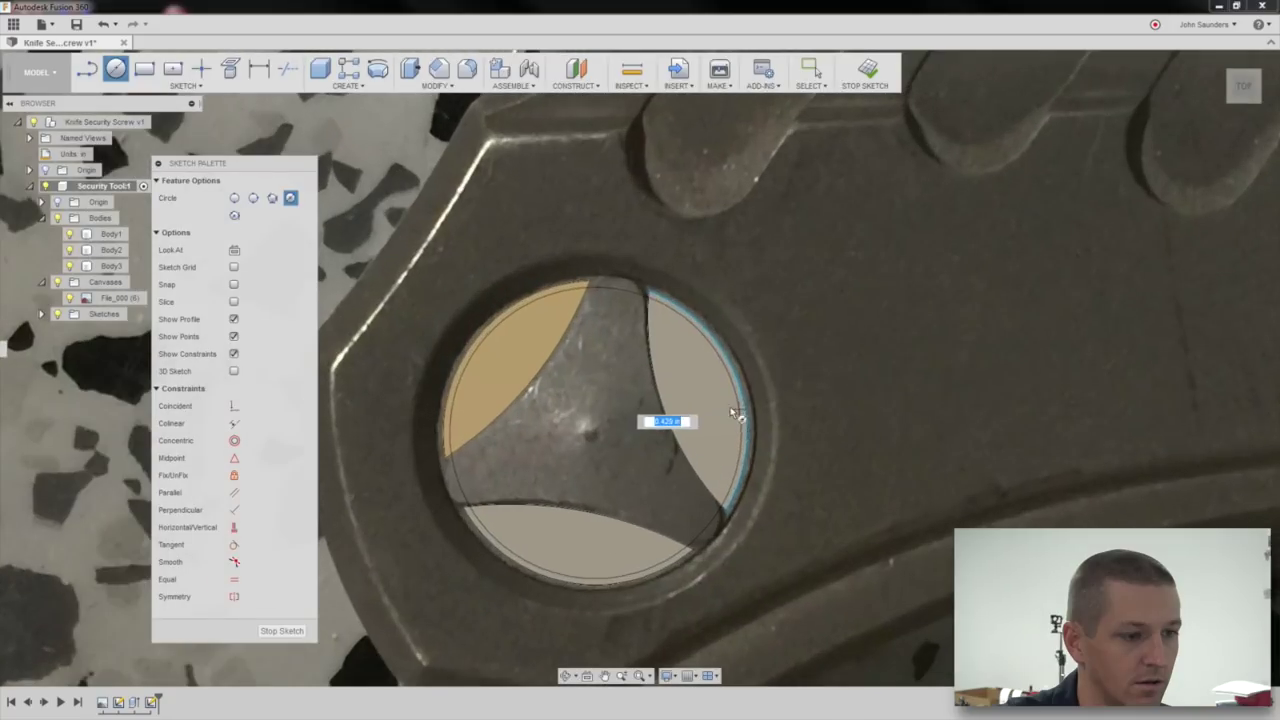
click(756, 406)
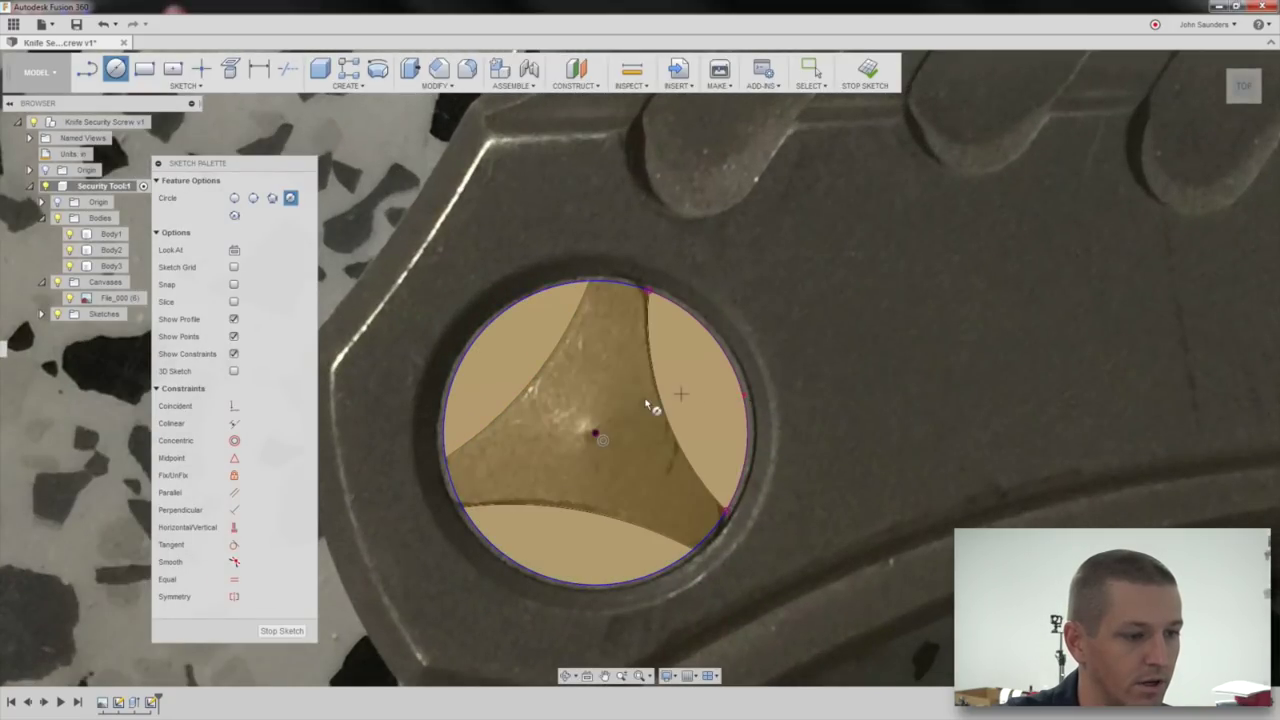
Extrude the circle 0.25 in, joining it with the lobes into one body.
key(e)
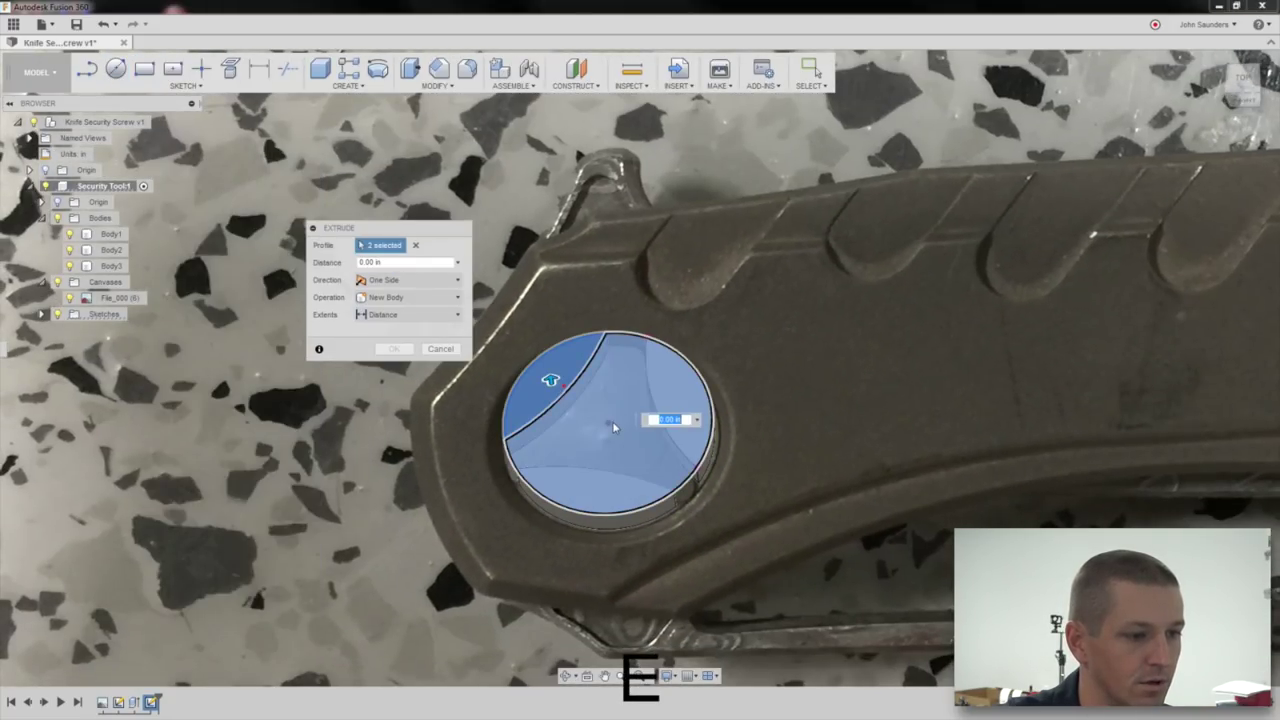
text(0.25)
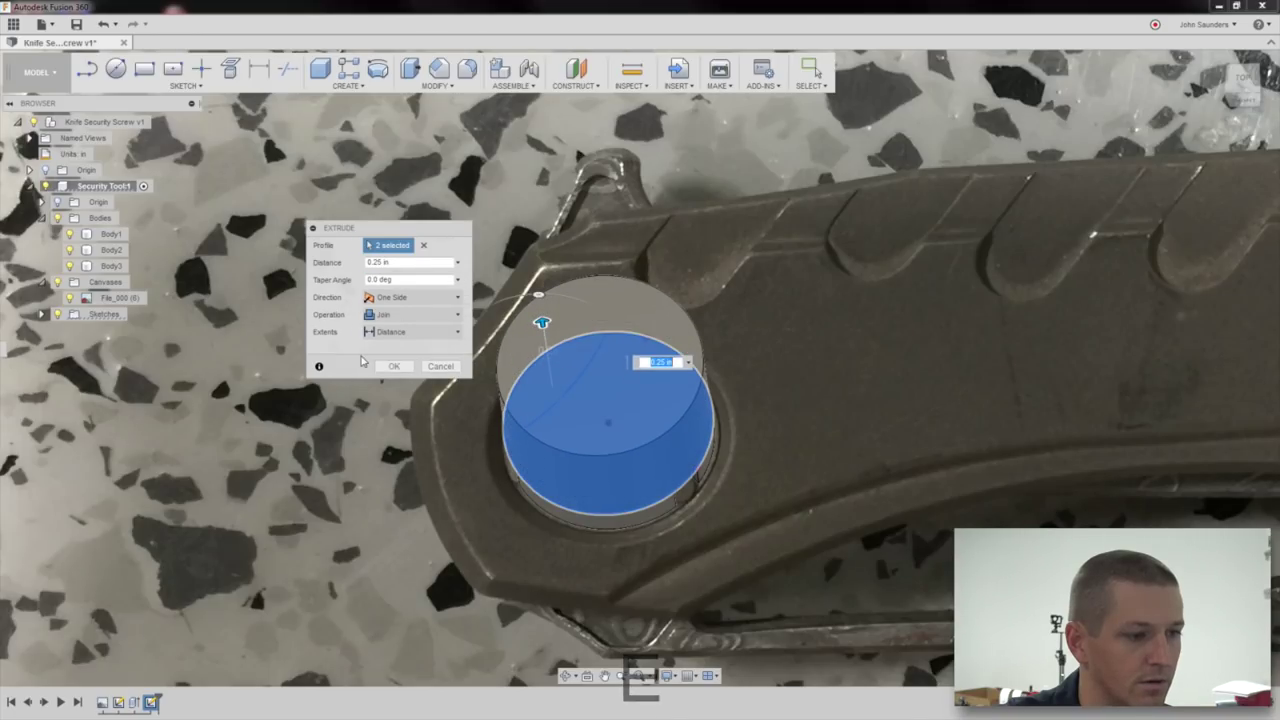
scroll(489, 327, down, 3)
click(394, 366)
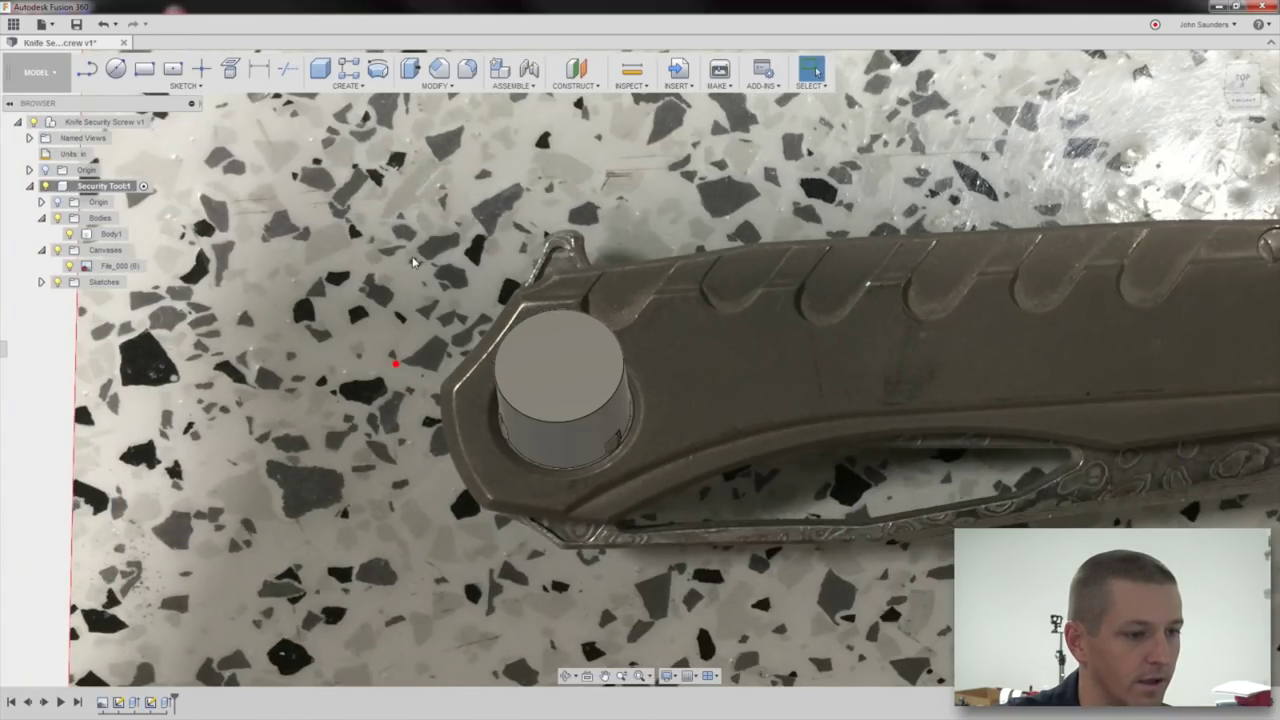
Hide the knife reference canvas File_000.
click(68, 268)
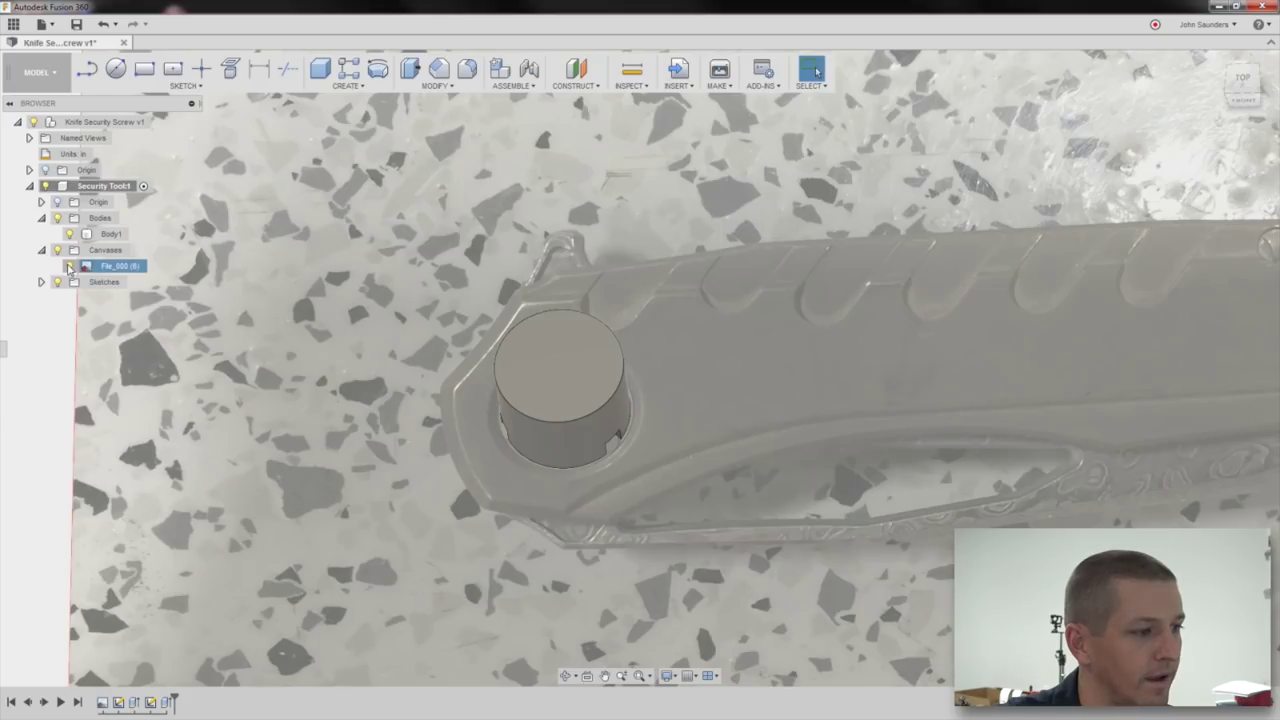
click(69, 266)
mouse_move(306, 260)
shift+middle_down()
mouse_move(454, 249)
mouse_move(544, 261)
mouse_move(414, 249)
mouse_move(526, 297)
mouse_move(440, 198)
mouse_move(440, 260)
mouse_move(357, 274)
mouse_move(390, 266)
shift+middle_up()
scroll(521, 296, up, 2)
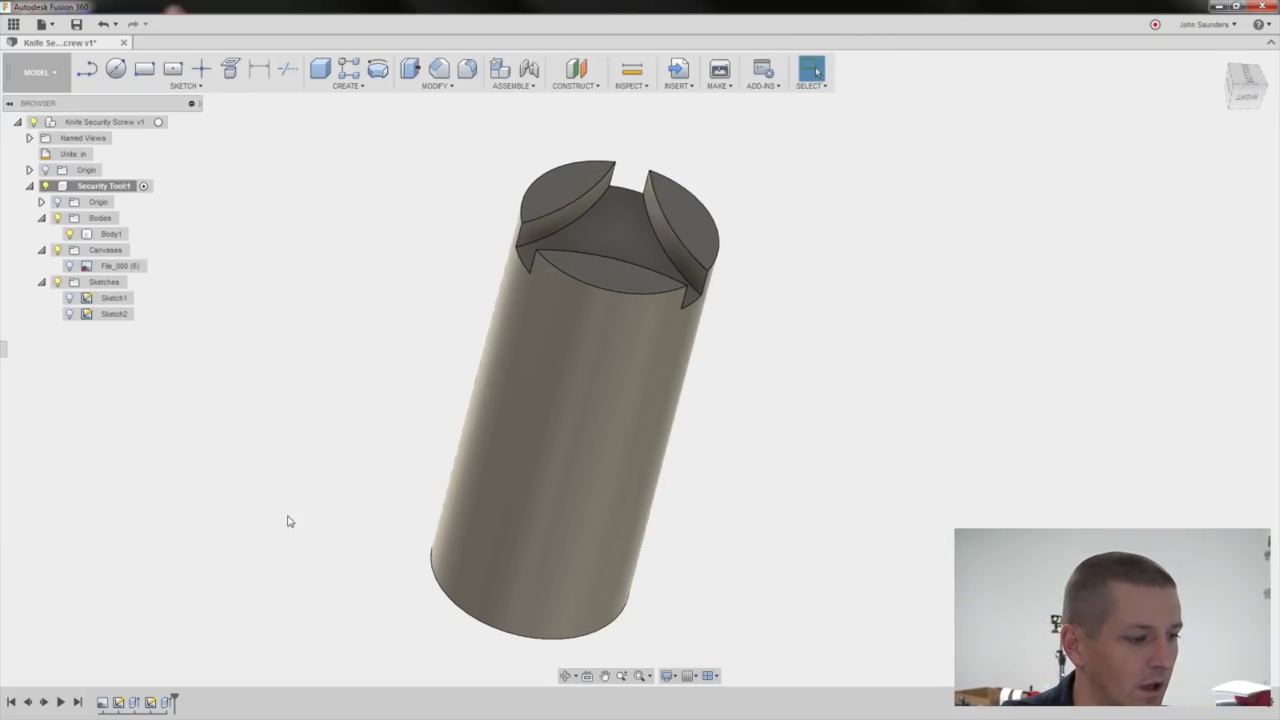
Edit the first lobe extrusion to a 0.05 in distance.
click(134, 704)
right_click(134, 704)
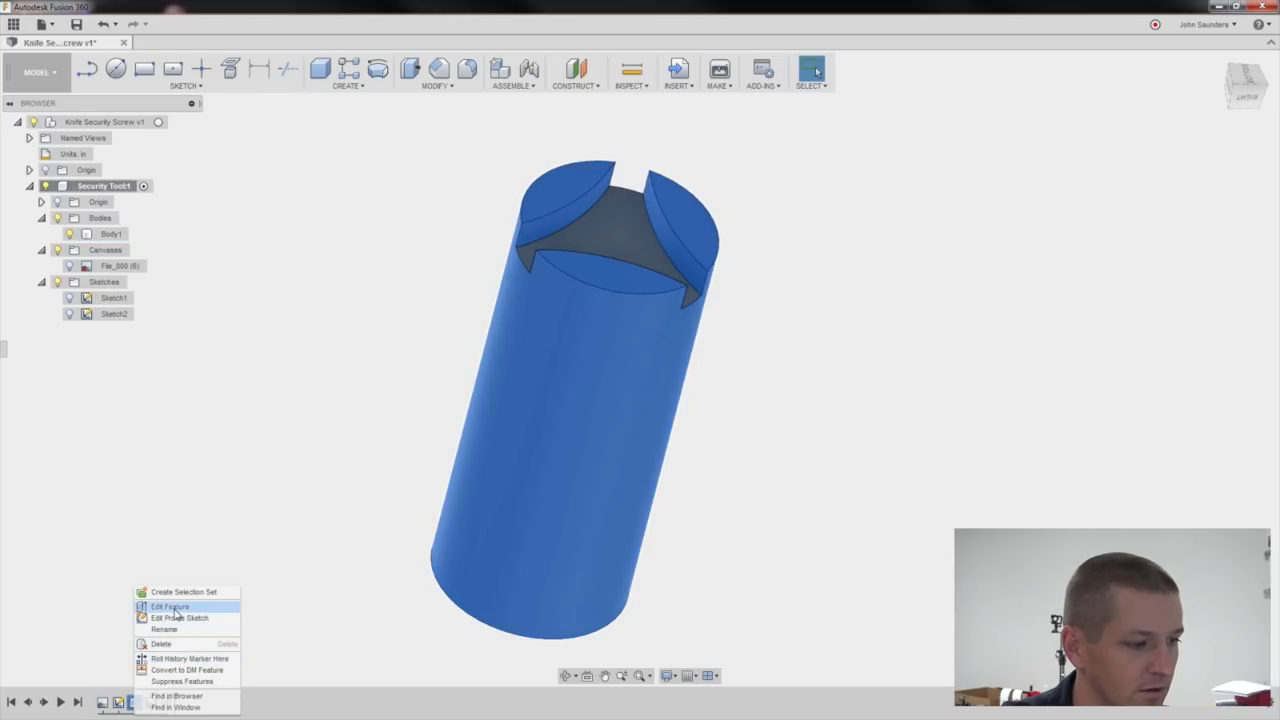
click(165, 605)
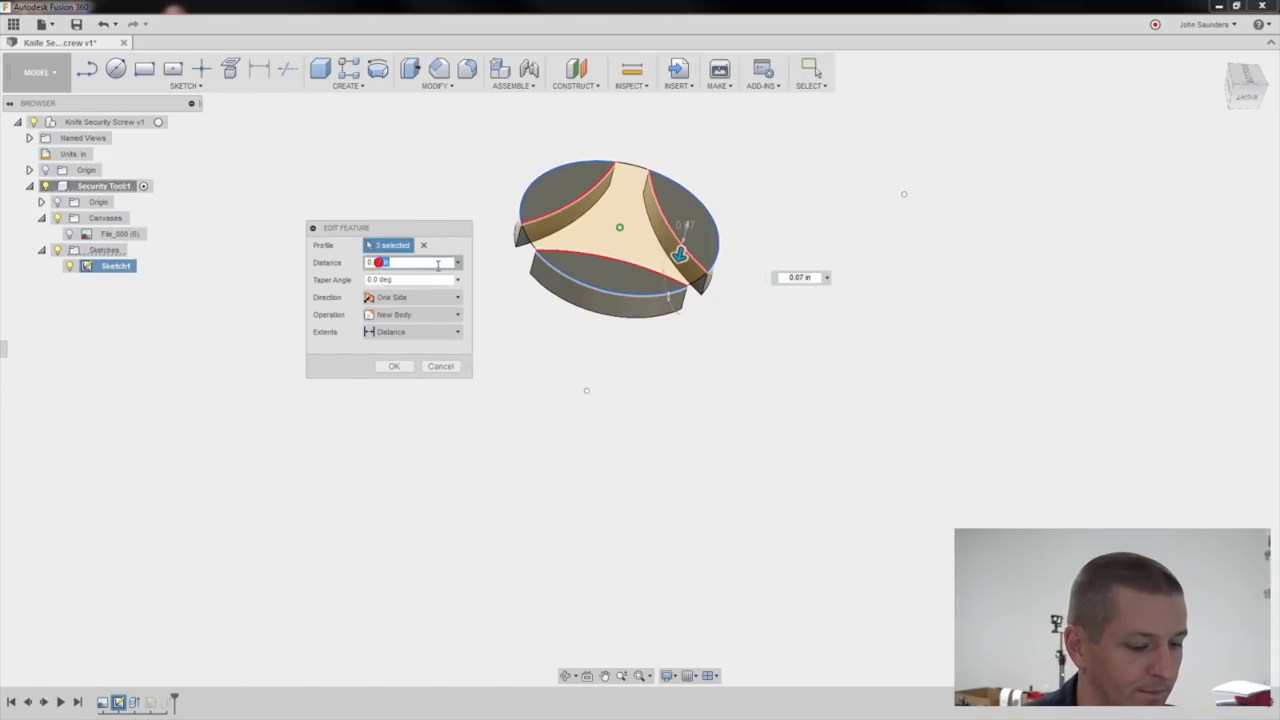
text(0.05)
key(Return)
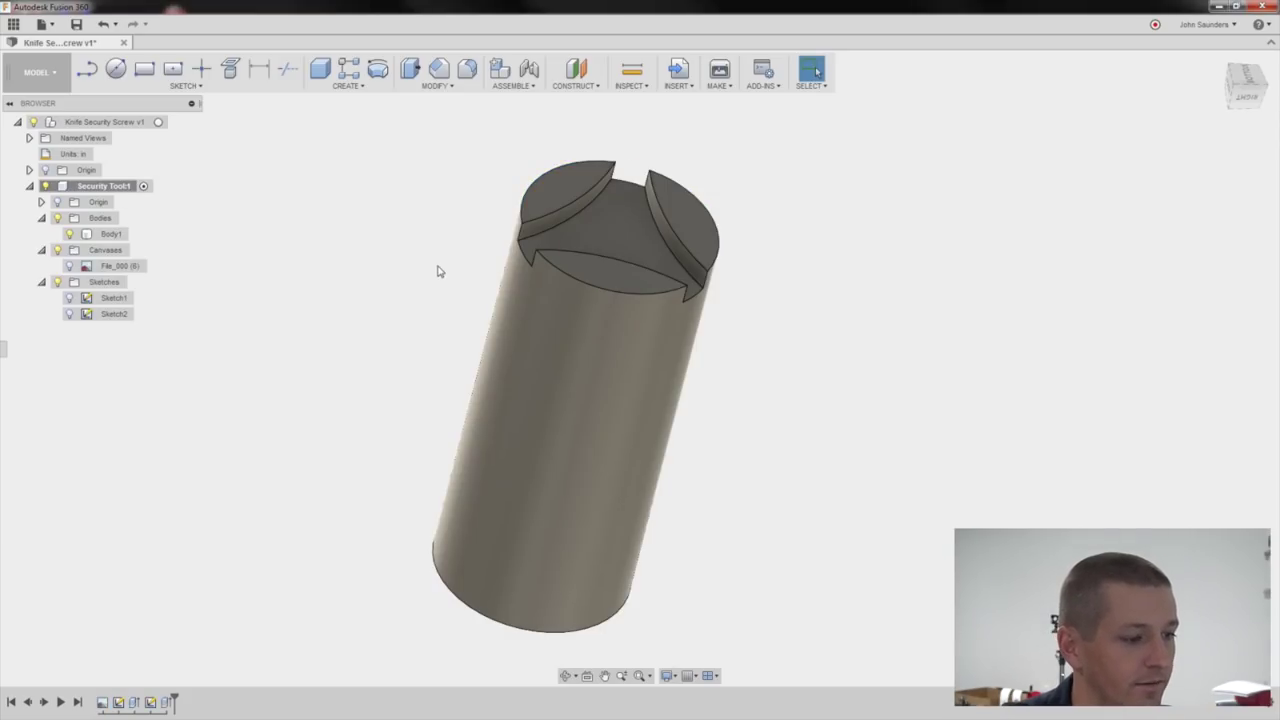
Fillet the six vertical slot edges at the cylinder top with a 0.01 in radius.
scroll(497, 232, up, 4)
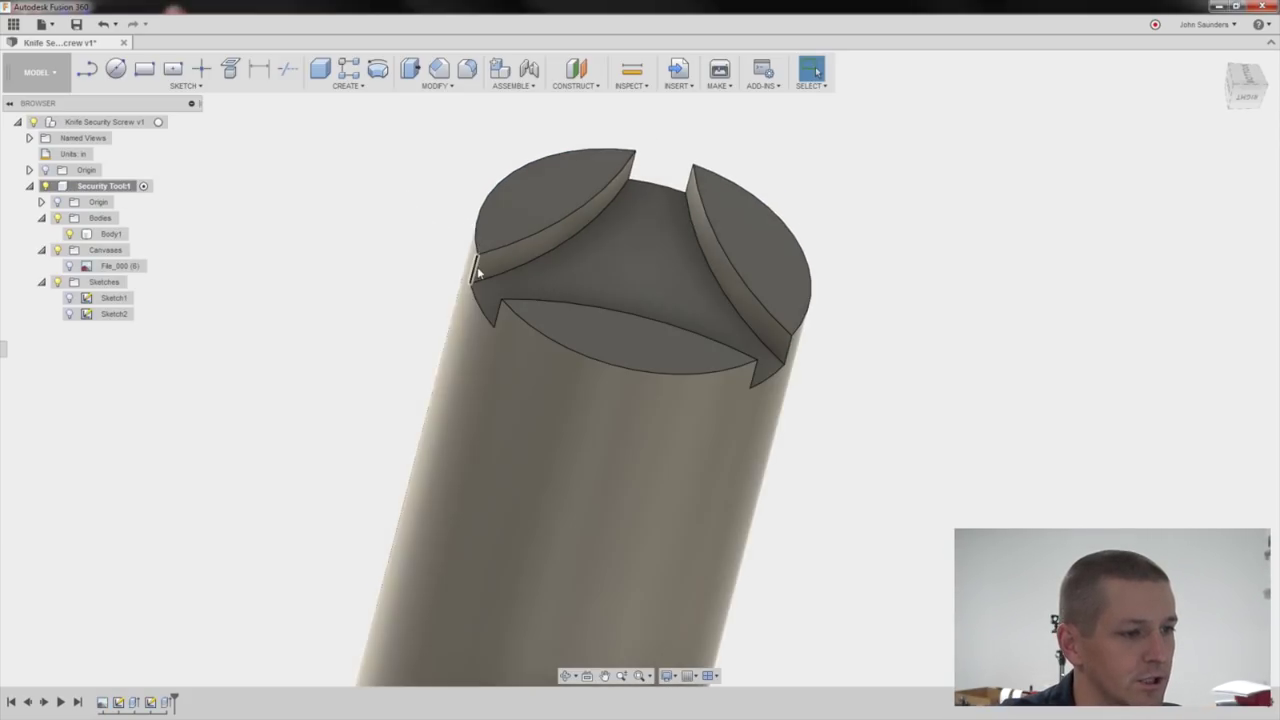
click(468, 69)
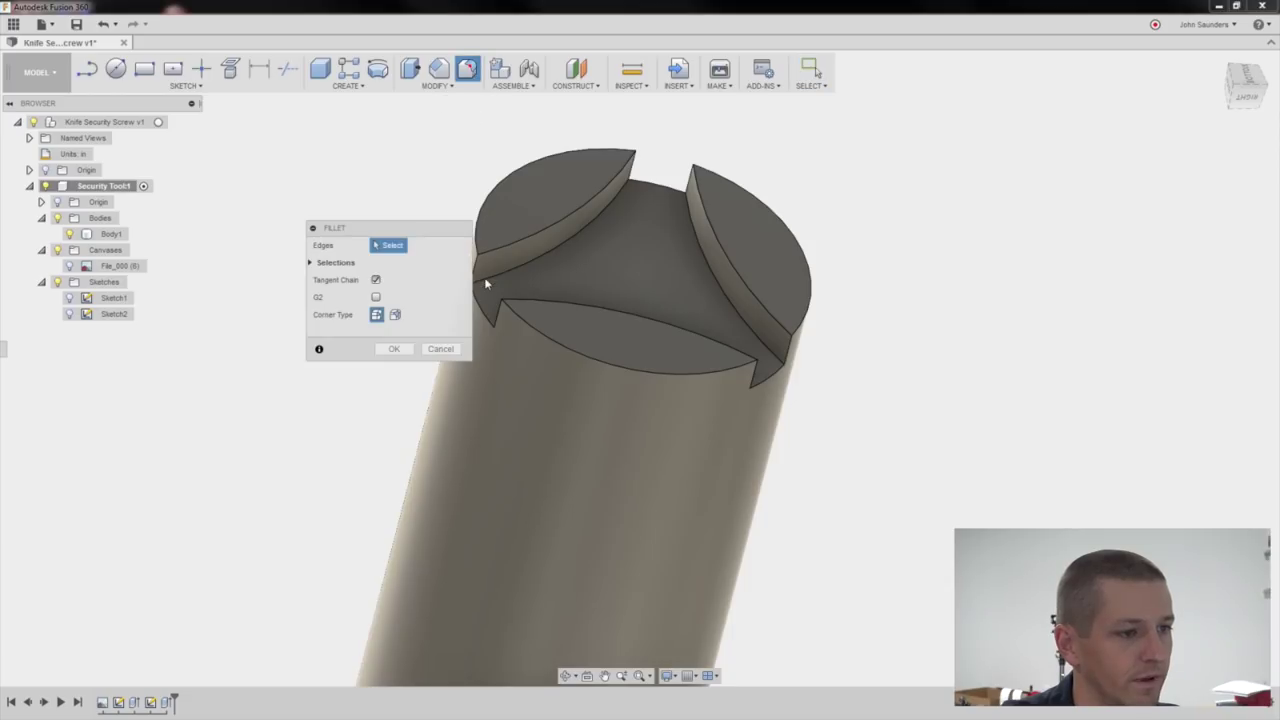
click(477, 263)
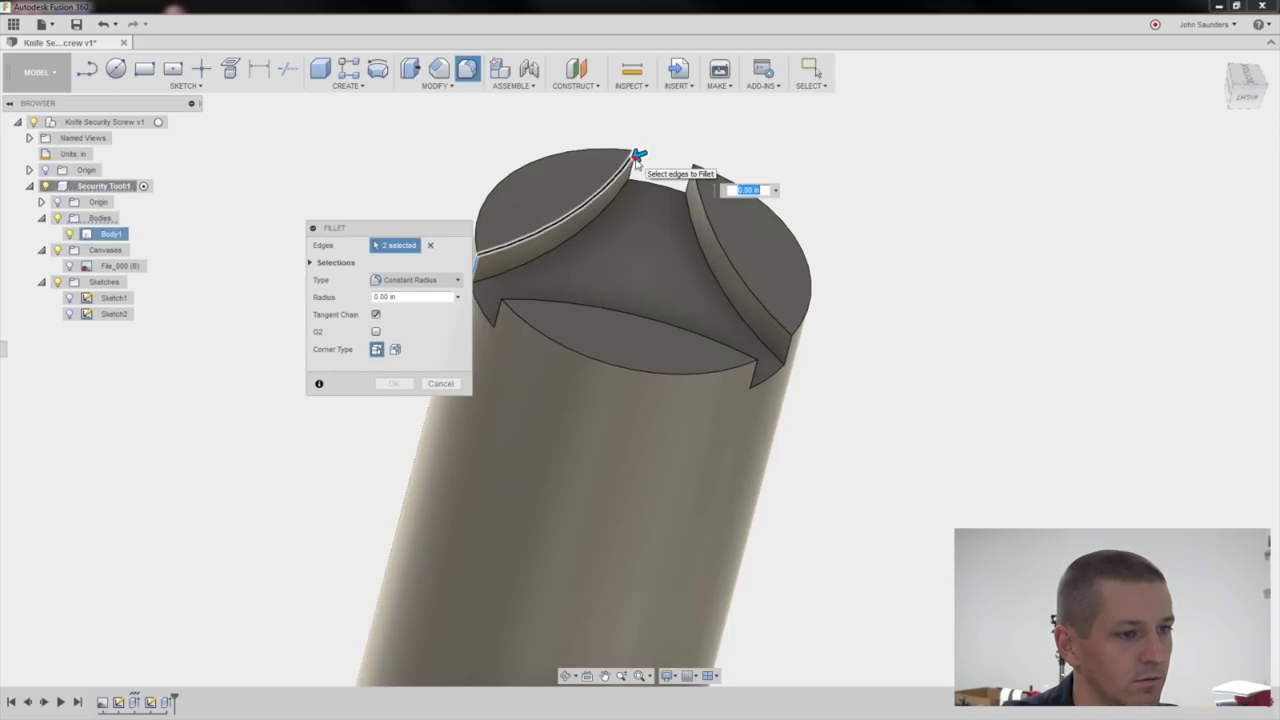
click(634, 169)
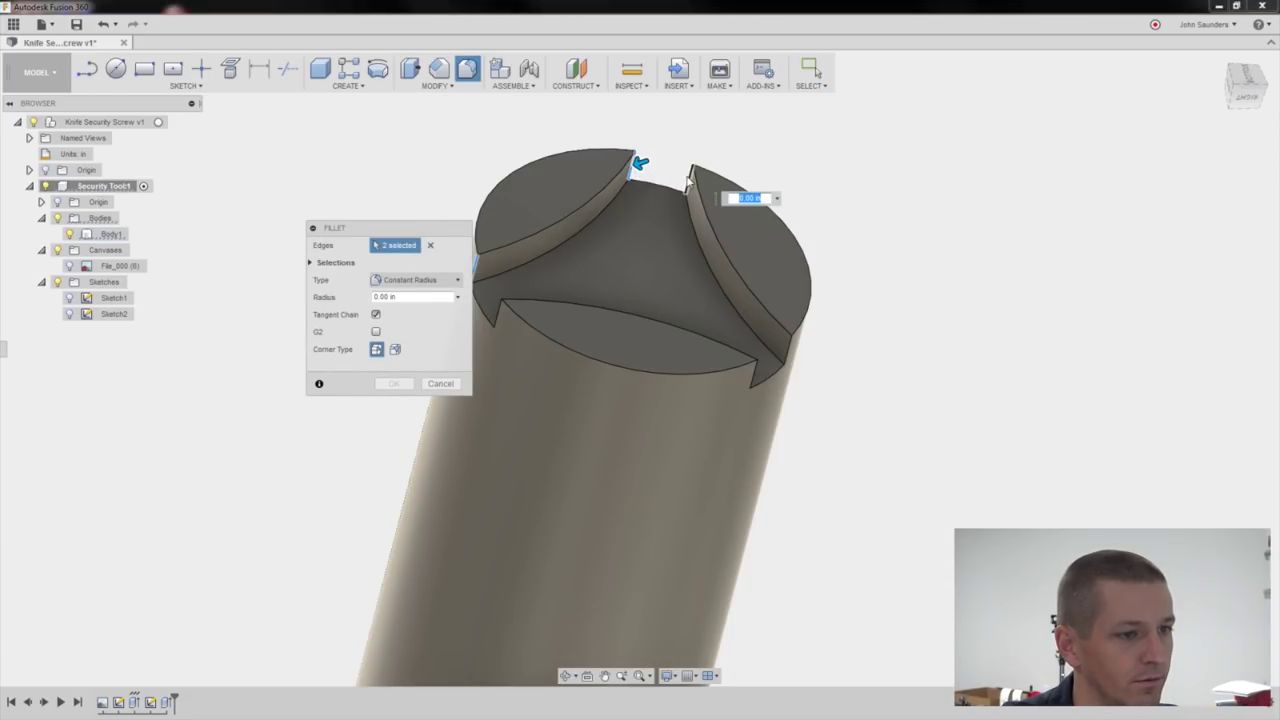
click(688, 180)
click(789, 352)
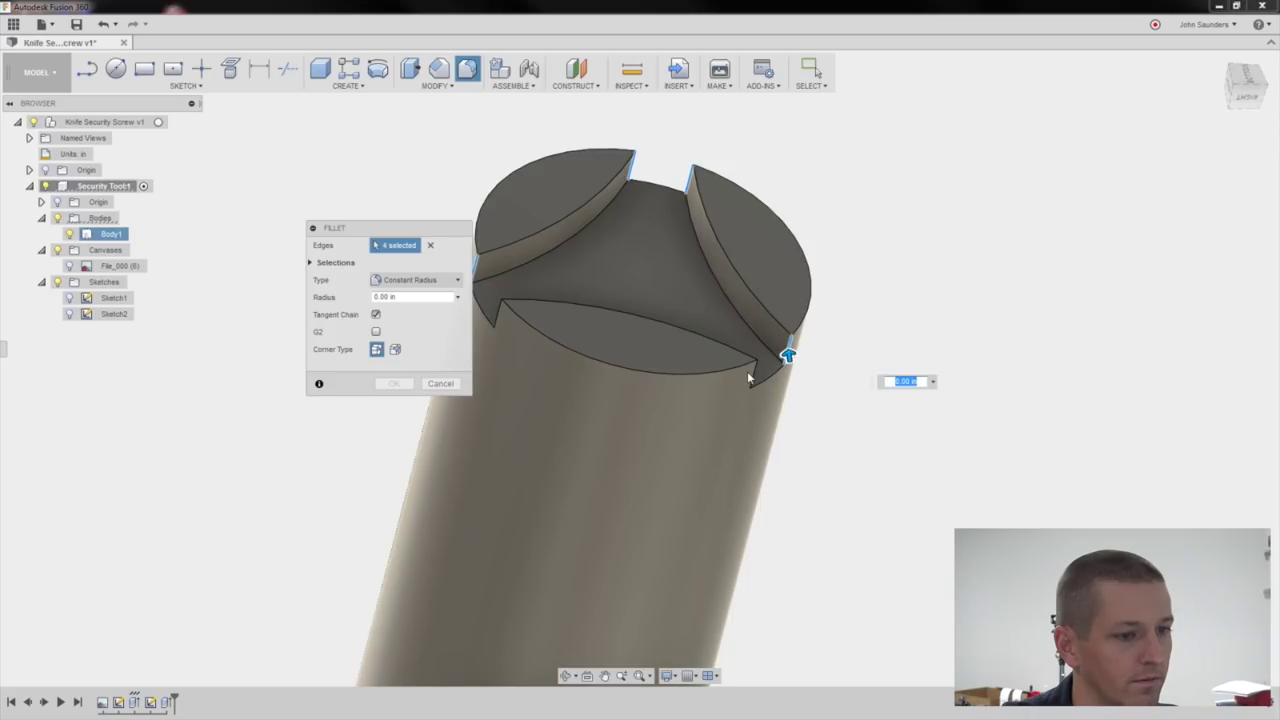
click(750, 374)
click(494, 310)
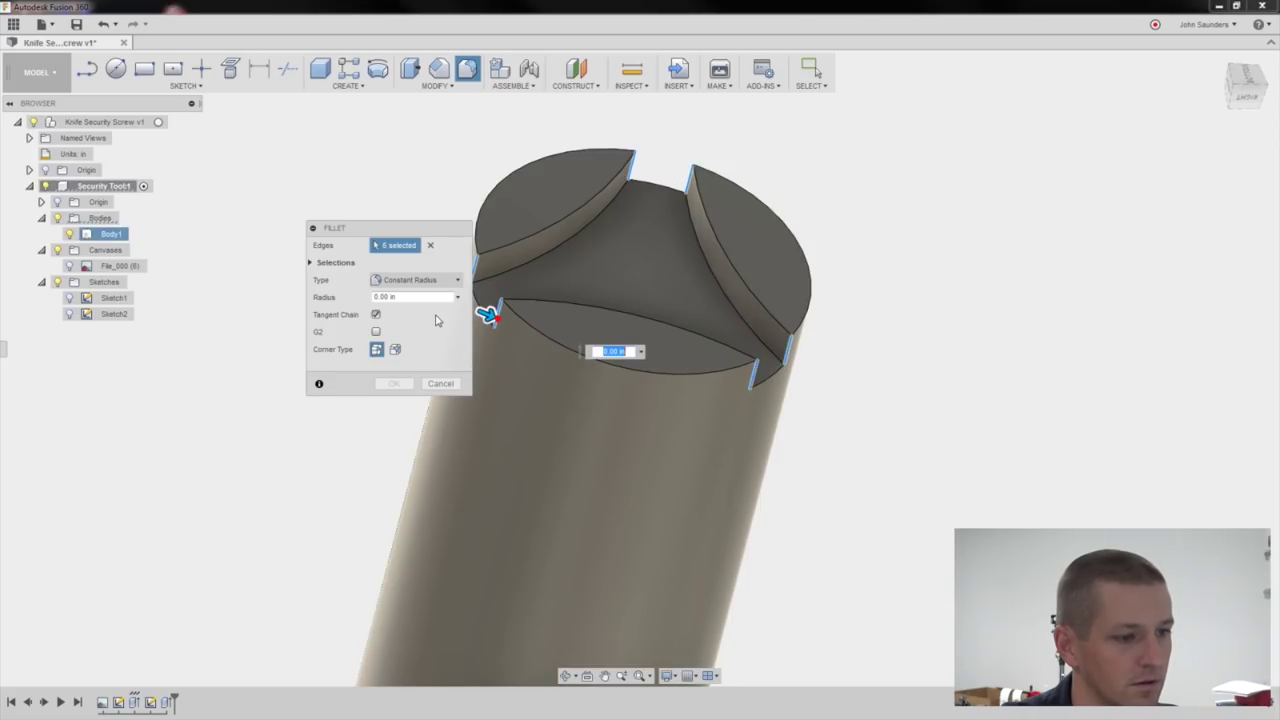
key(Return)
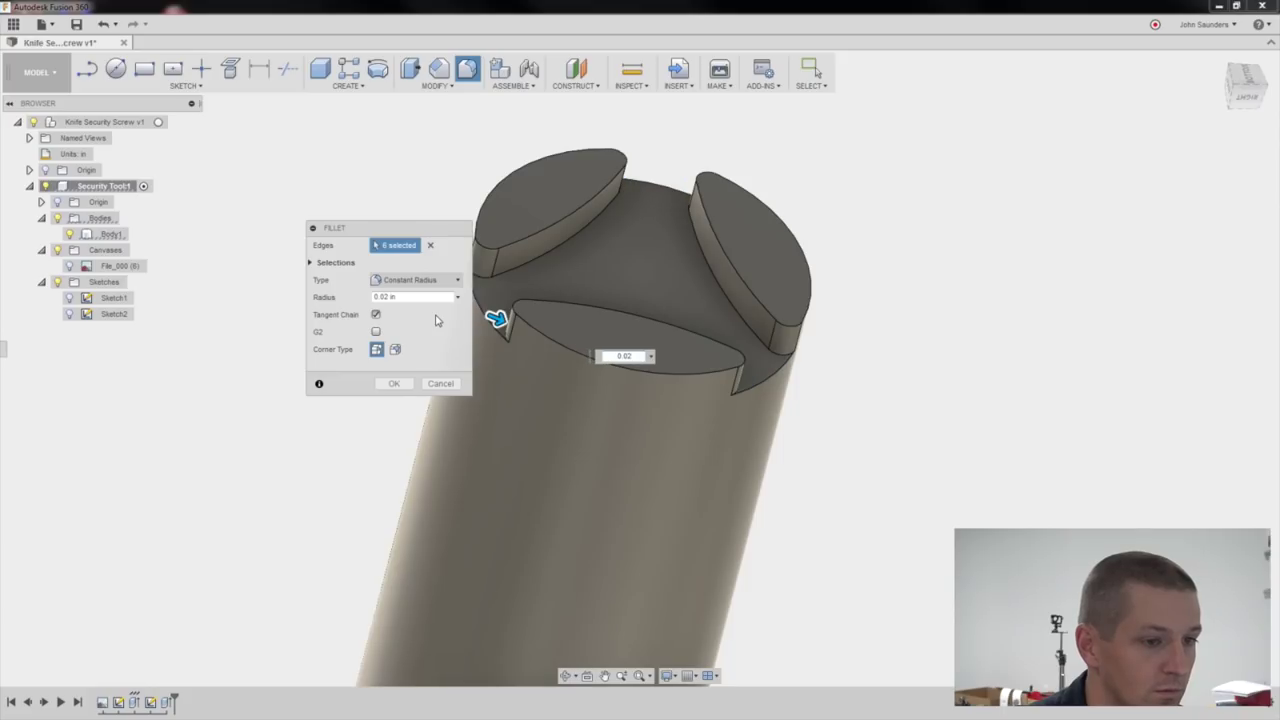
key(Return)
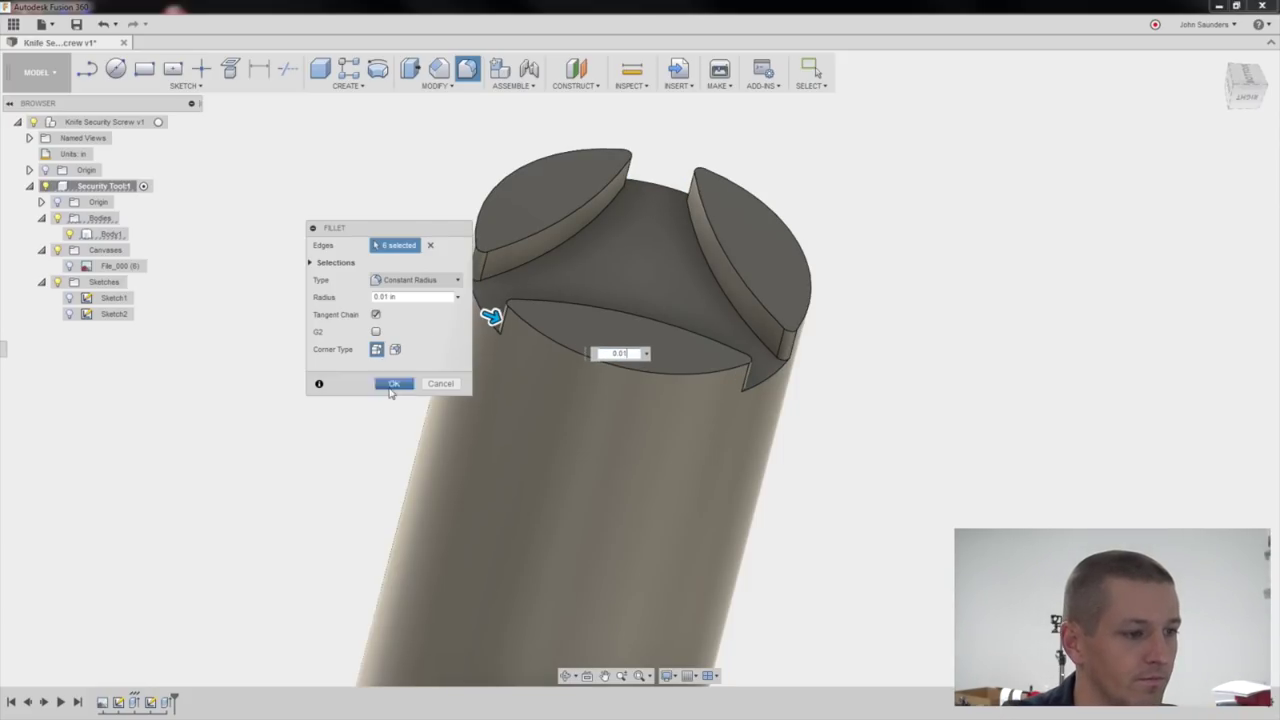
click(394, 386)
scroll(337, 312, down, 5)
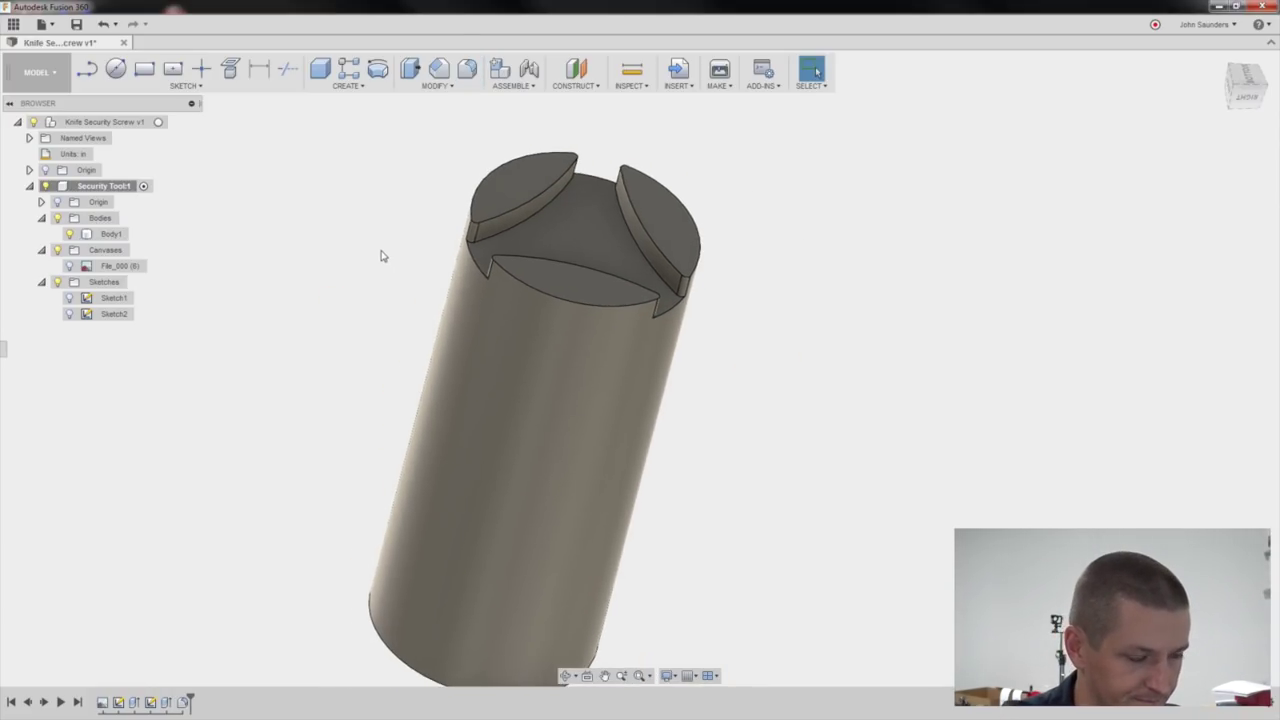
scroll(364, 337, down, 2)
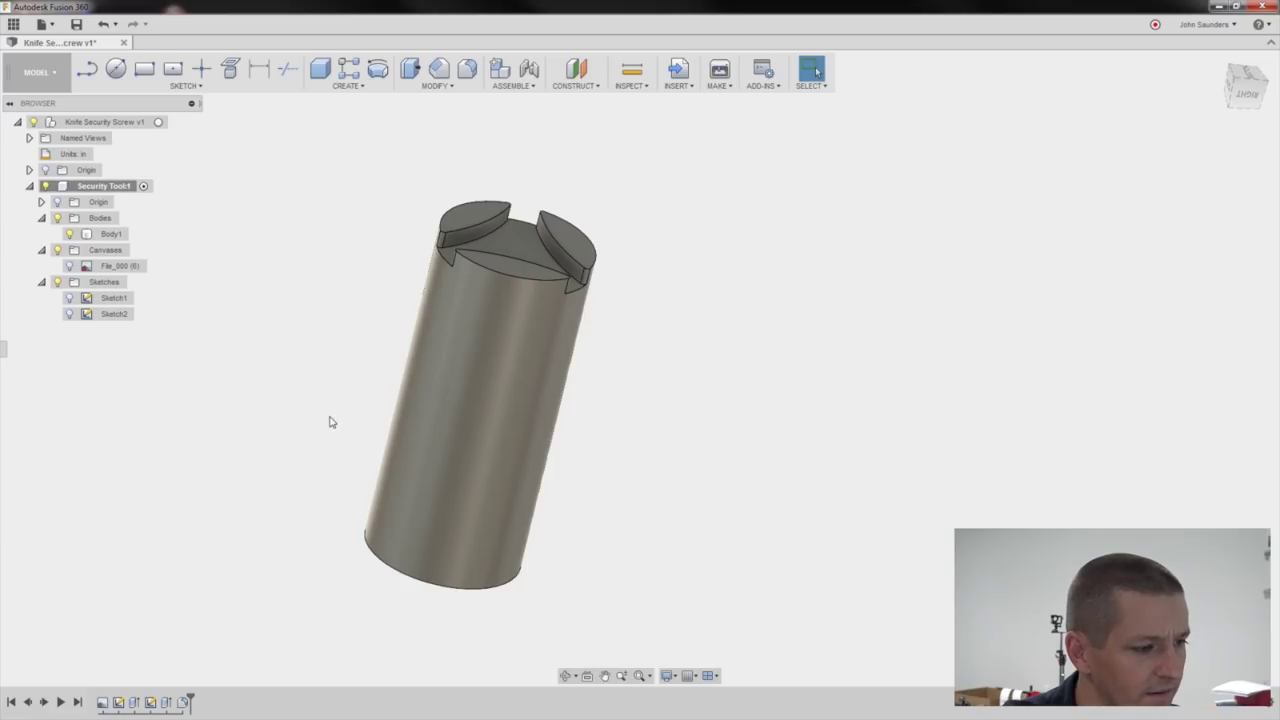
click(155, 703)
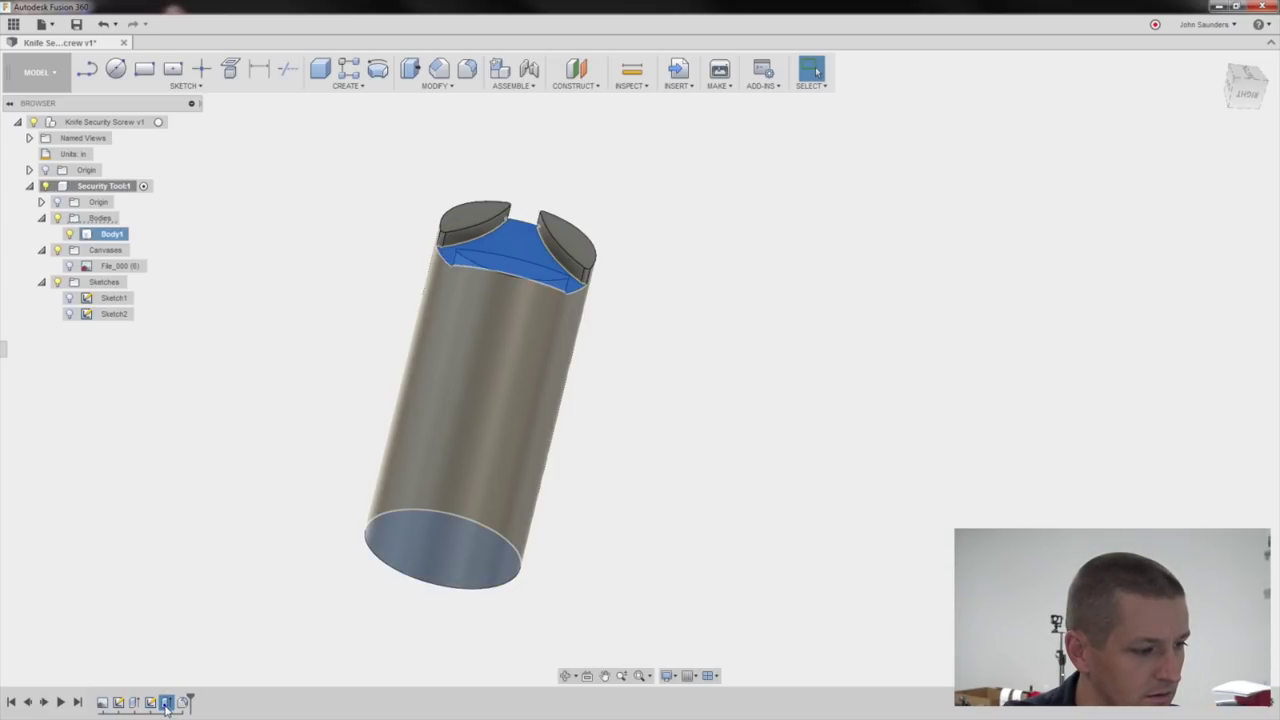
right_click(166, 703)
click(215, 617)
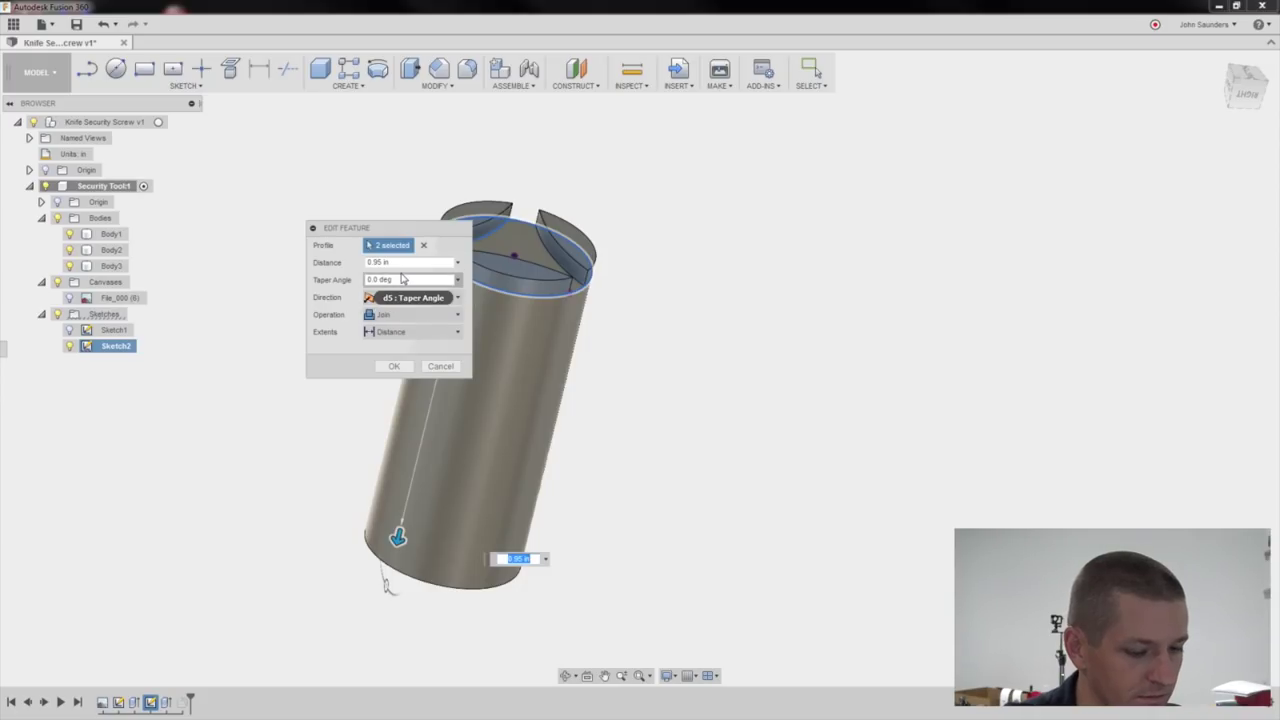
key(Escape)
shift+middle_drag(392, 340, 430, 156)
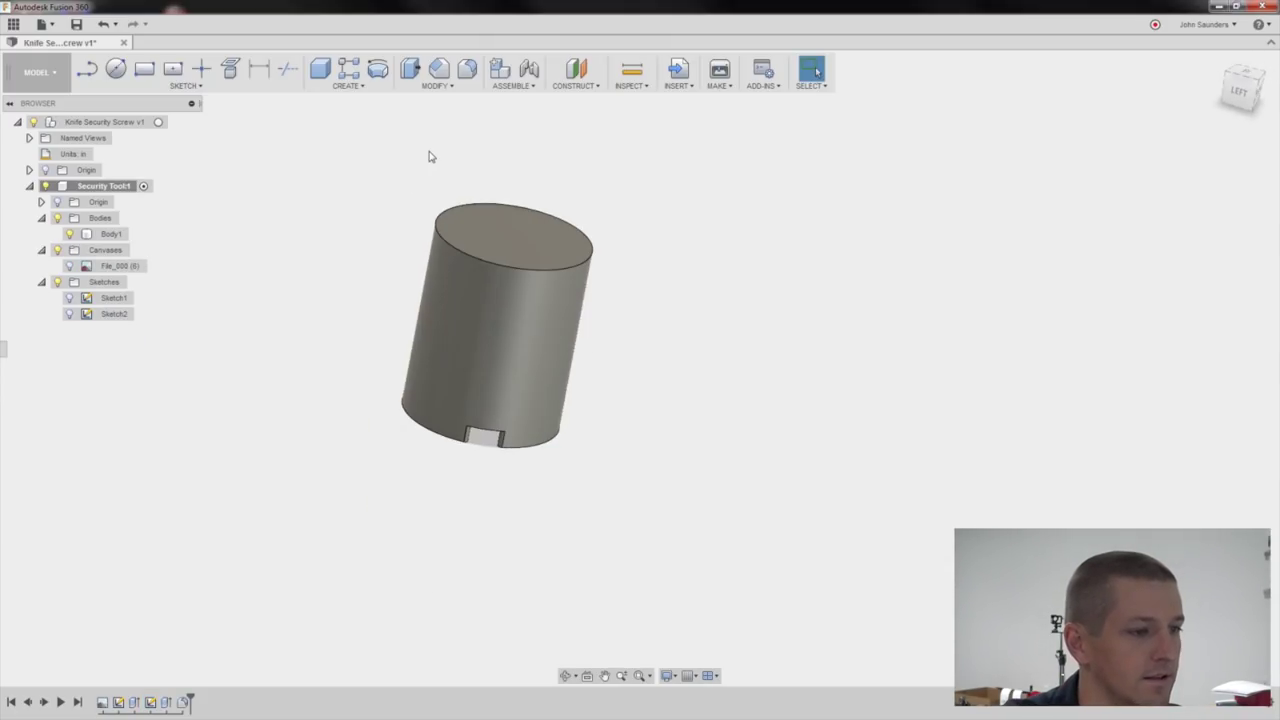
Sketch a 0.25 circumscribed hexagon centred on the cylinder's top face.
click(197, 88)
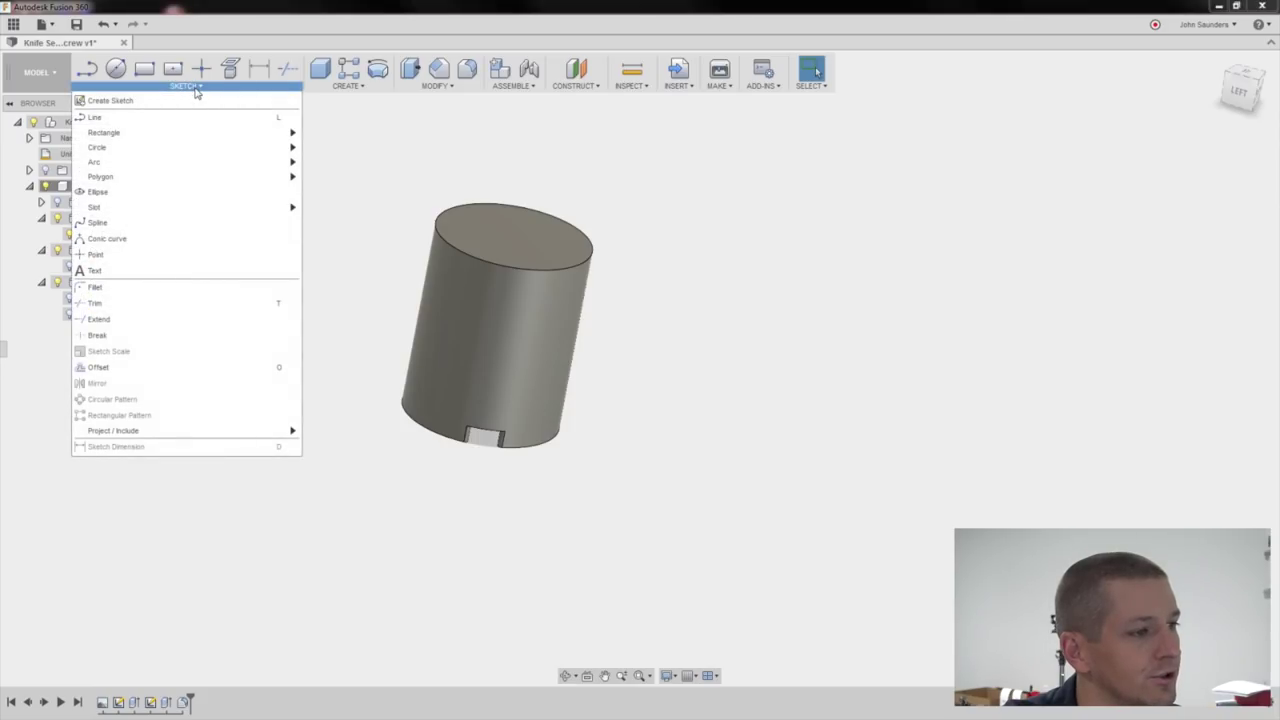
mouse_move(185, 181)
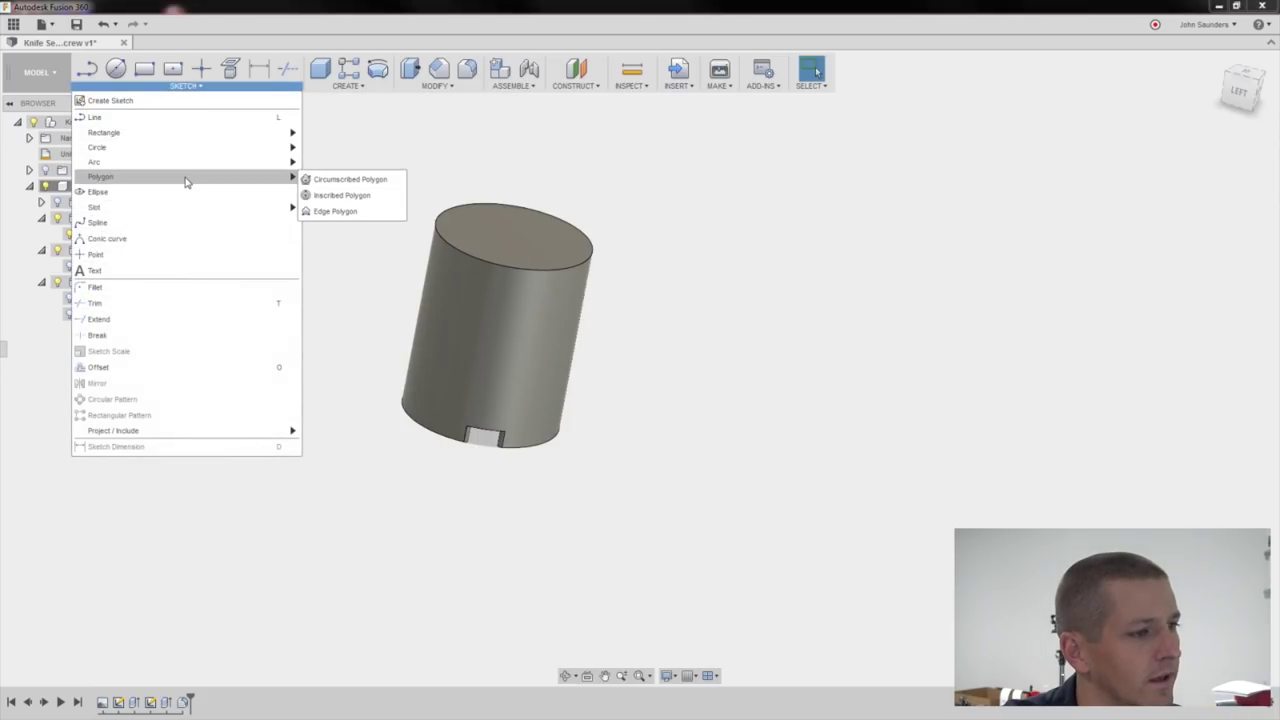
click(345, 179)
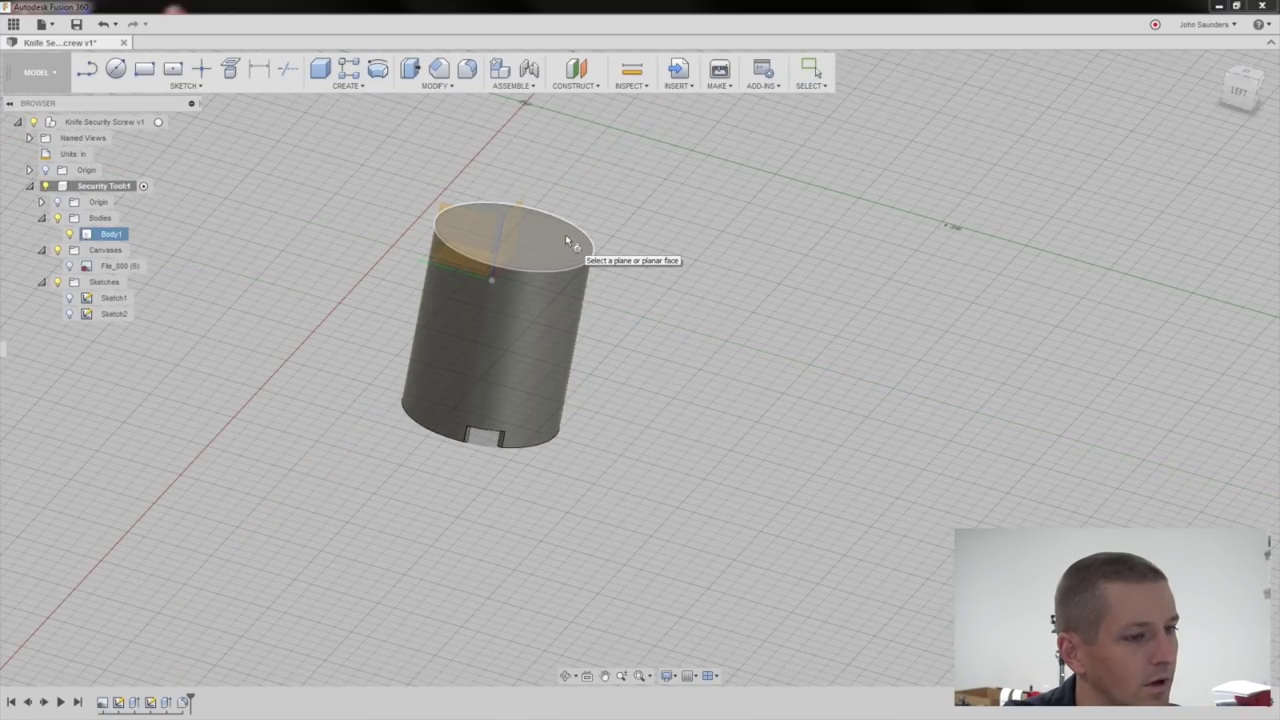
click(565, 235)
click(601, 327)
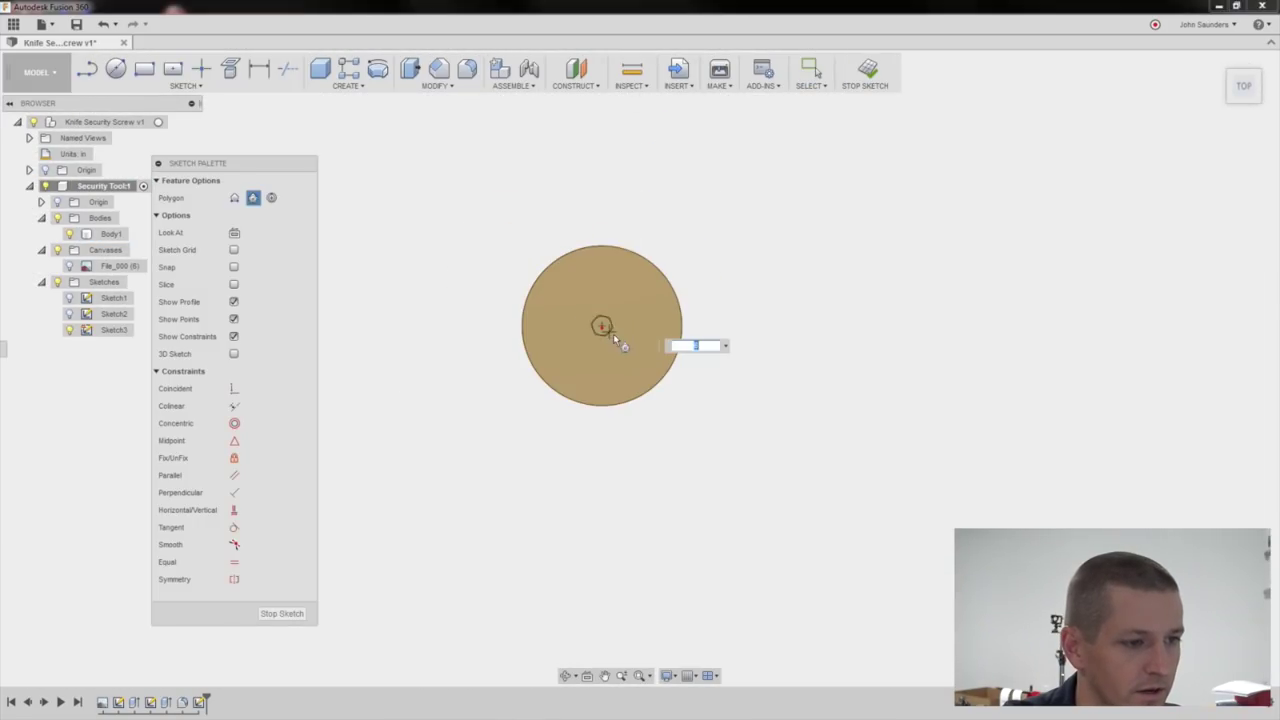
text(0.25)
key(Tab)
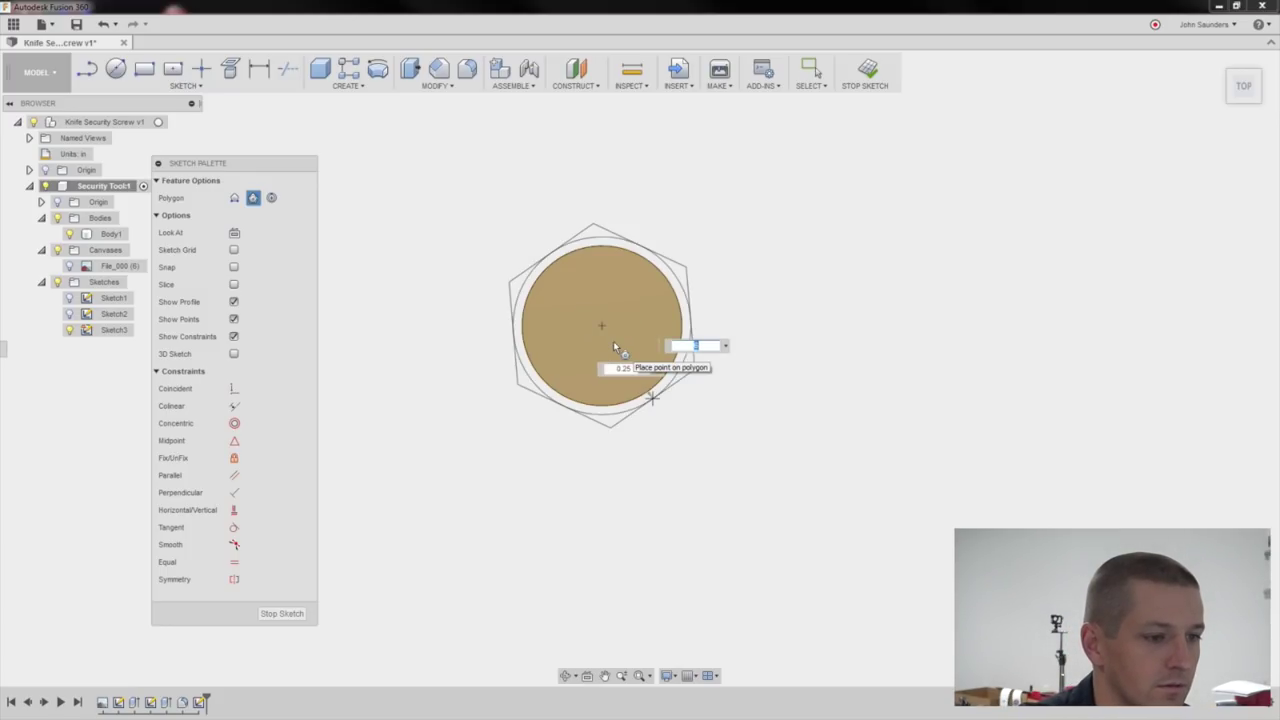
key(Return)
Dimension the hexagon 0.25 in across flats.
key(d)
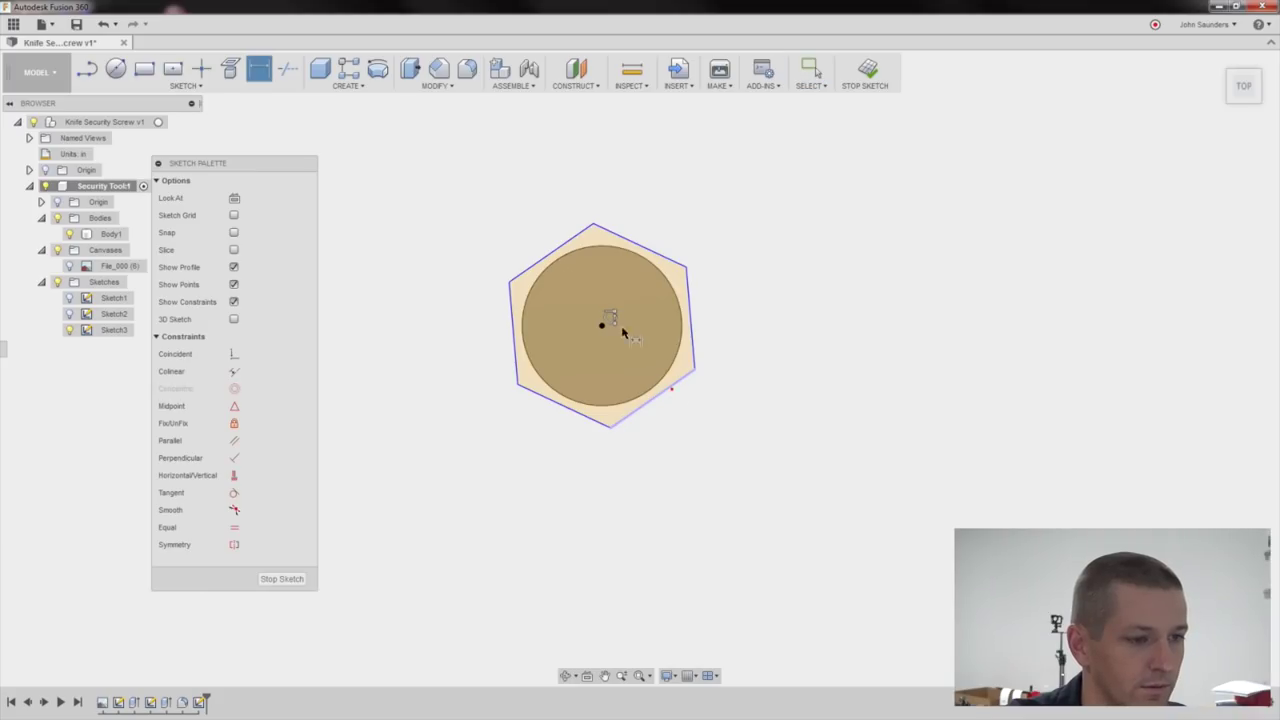
click(673, 386)
click(561, 247)
click(717, 220)
text(2)
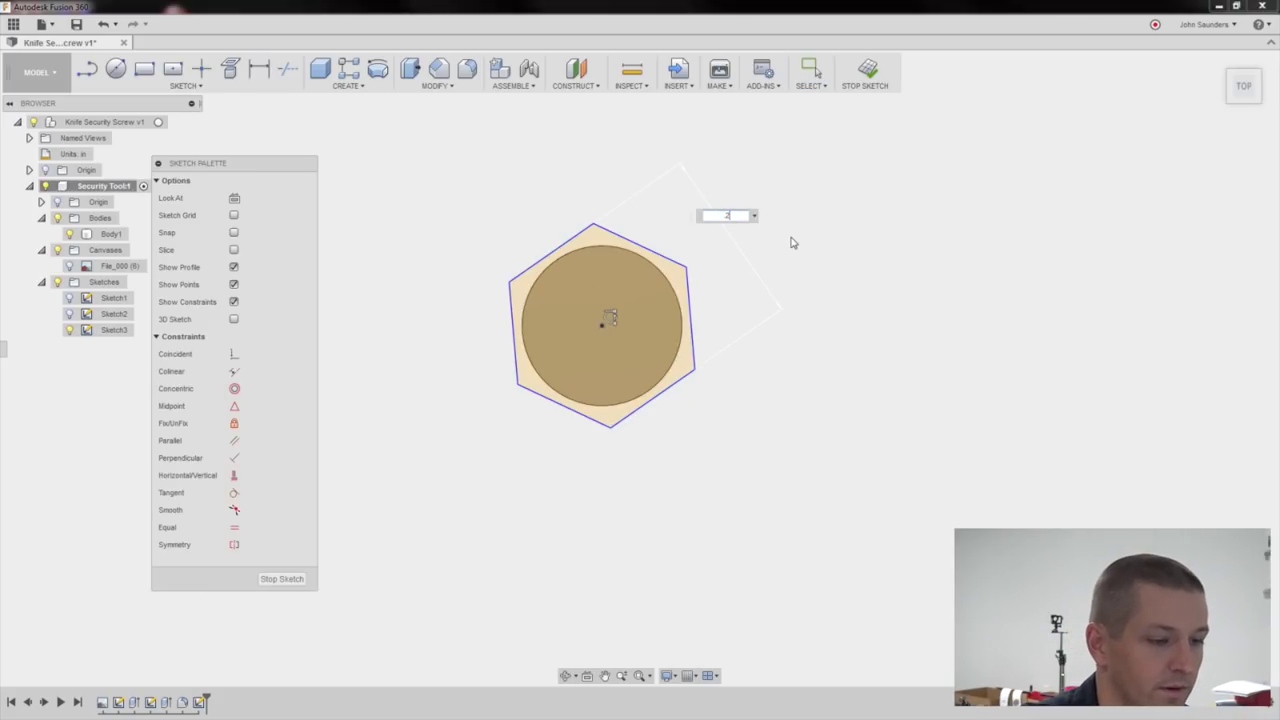
text(5)
key(Return)
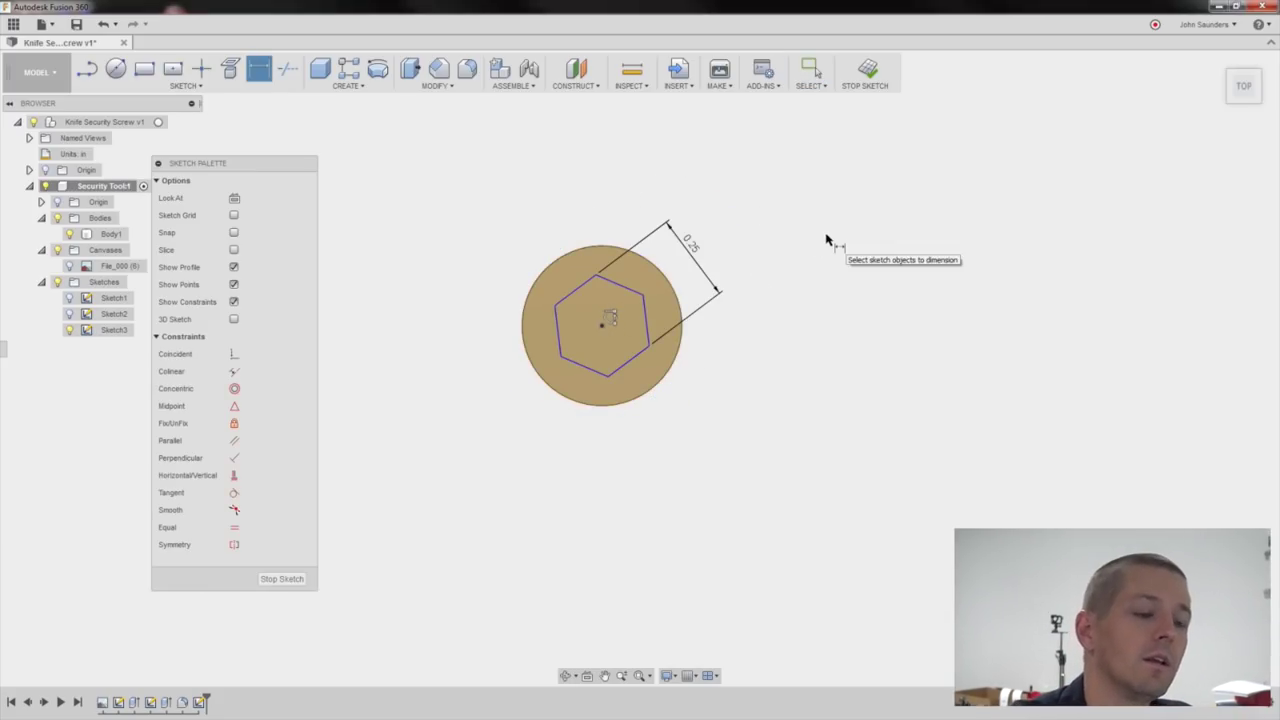
Extrude the hexagon profile upward into the drive shank.
key(e)
click(640, 232)
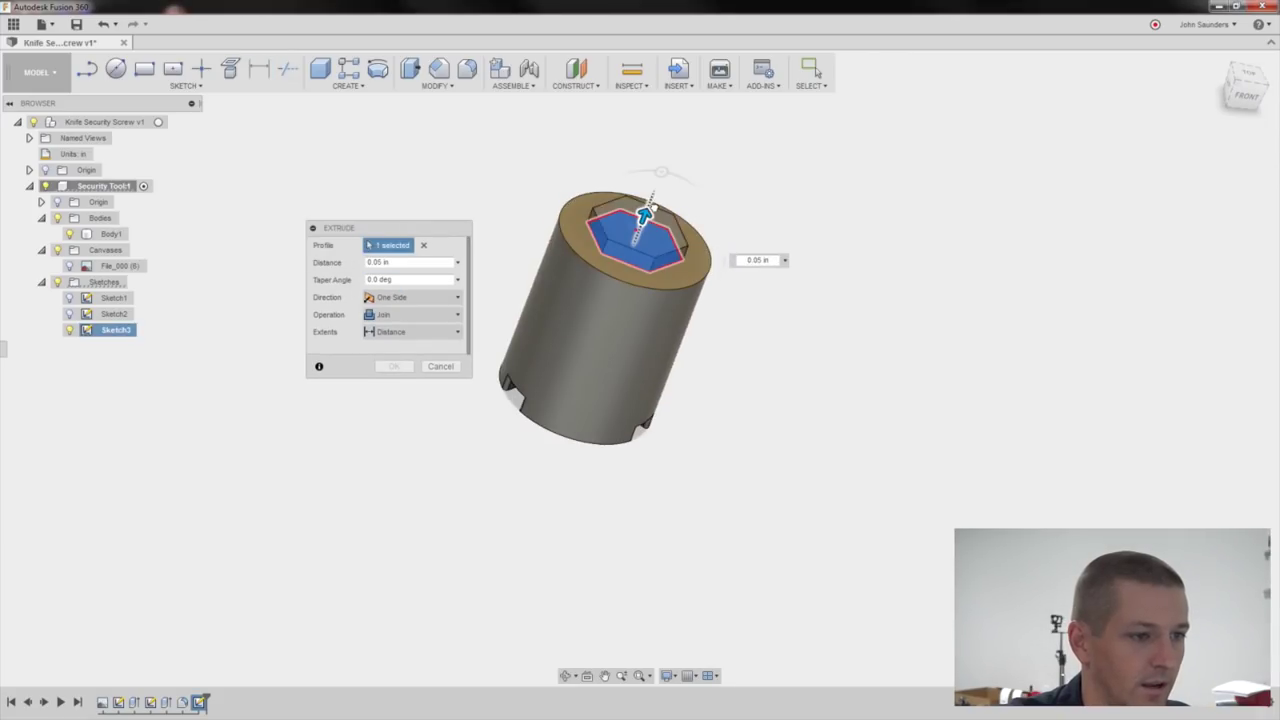
drag(645, 215, 657, 205)
key(Return)
shift+middle_drag(408, 248, 374, 254)
Switch to the CAM workspace and start a new machining setup.
click(36, 72)
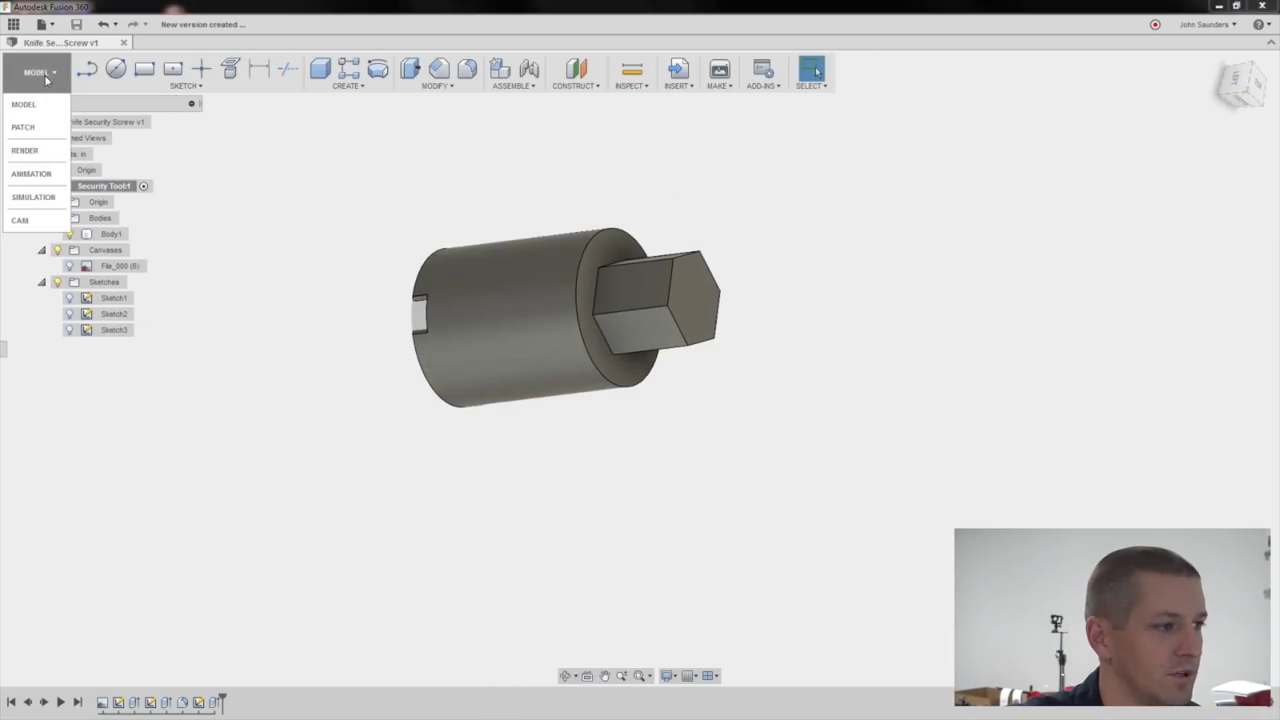
click(41, 222)
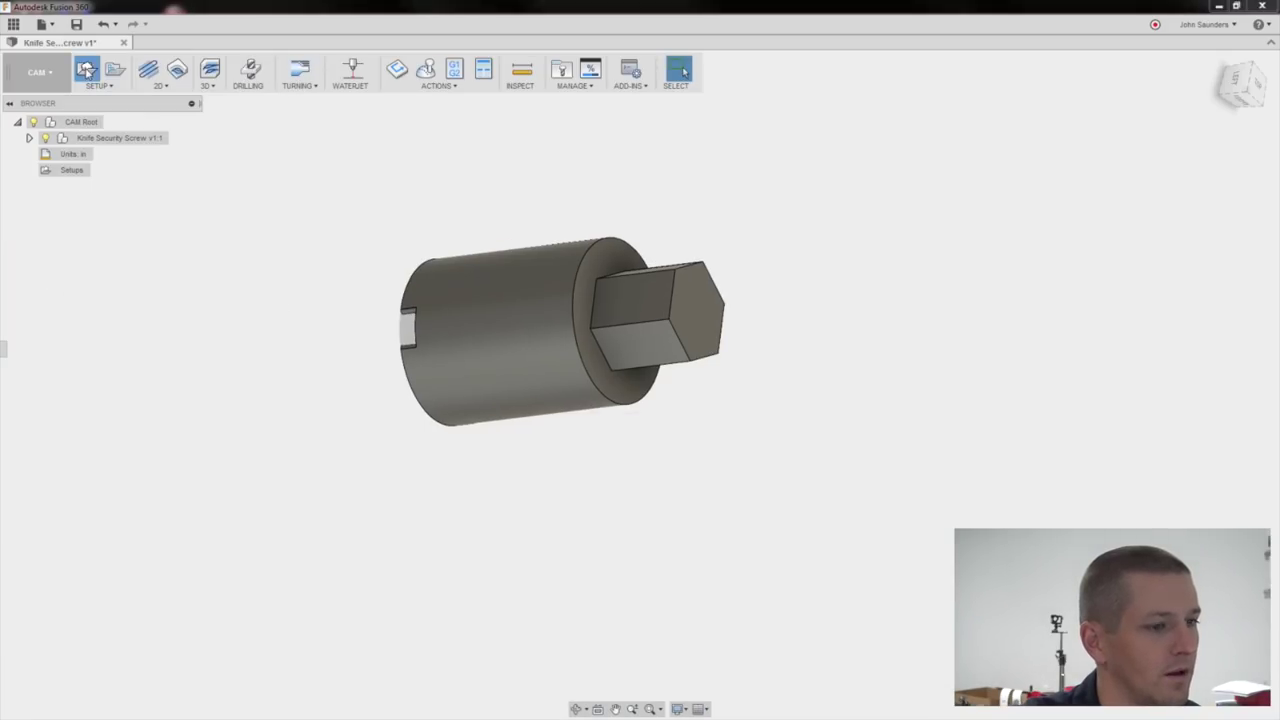
click(86, 72)
shift+middle_drag(731, 172, 780, 200)
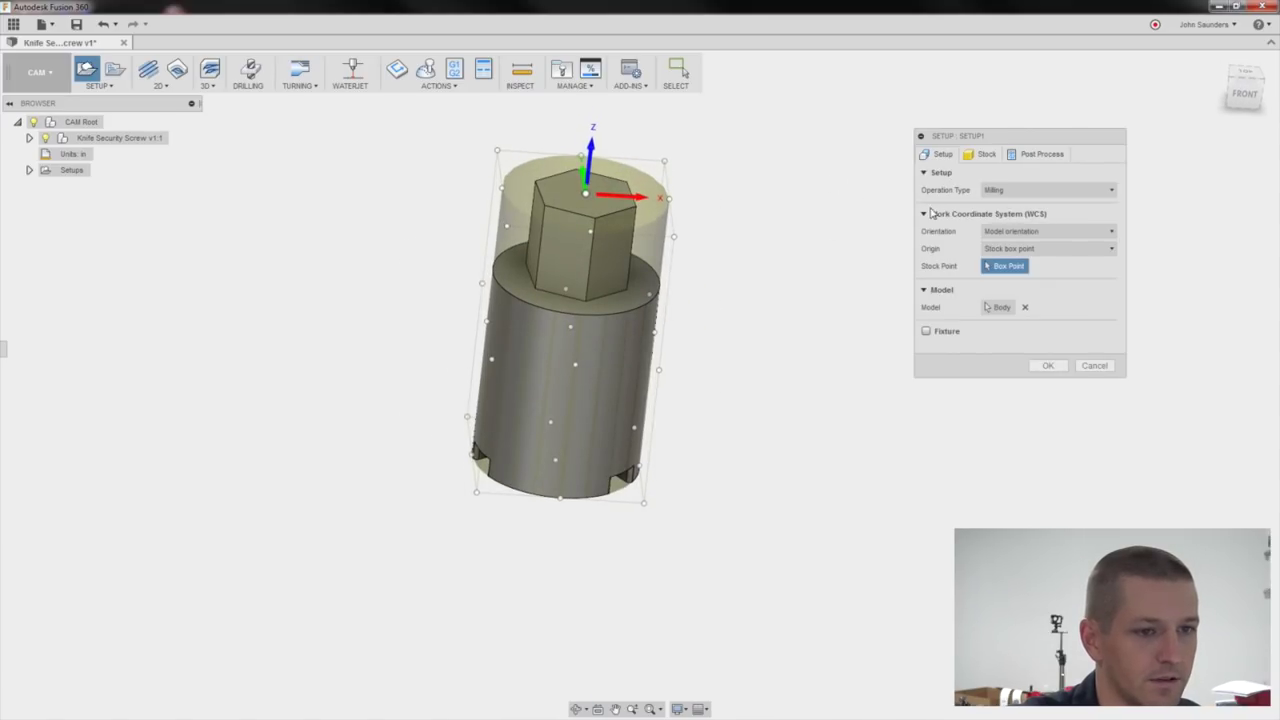
Set the setup stock to a fixed-size cylinder 0.5 in in diameter.
click(984, 154)
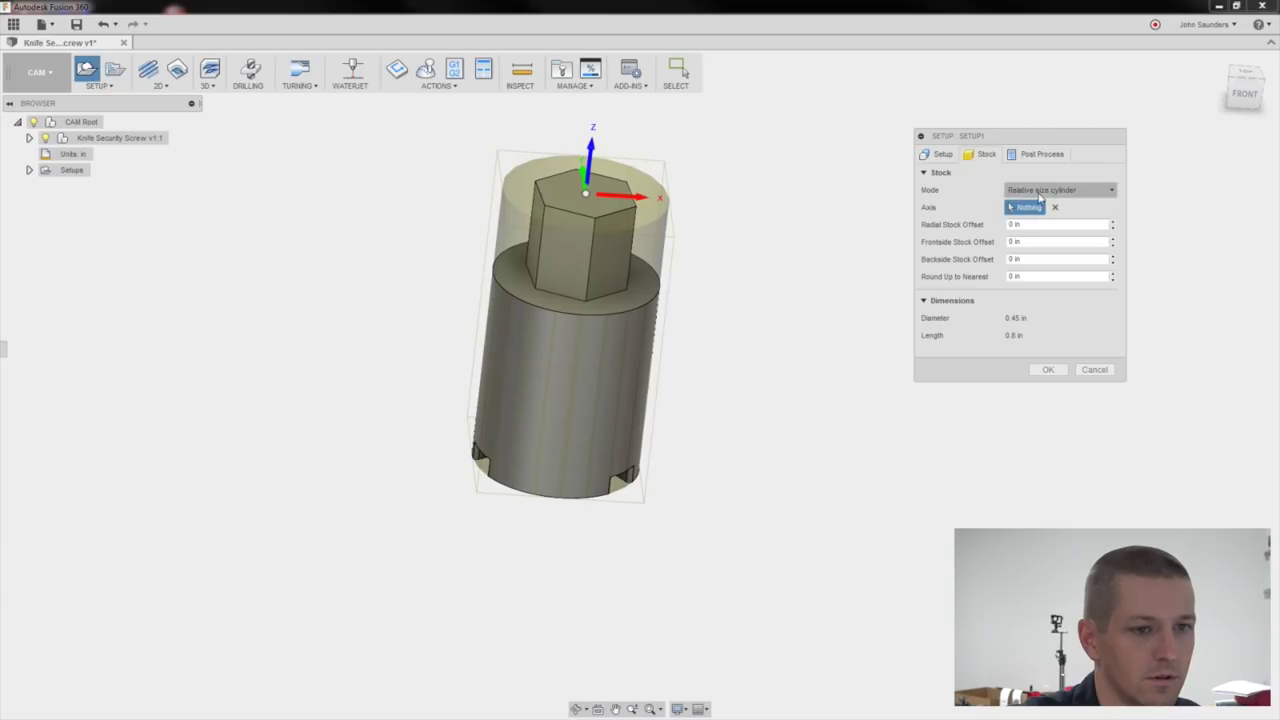
click(1050, 190)
click(1048, 236)
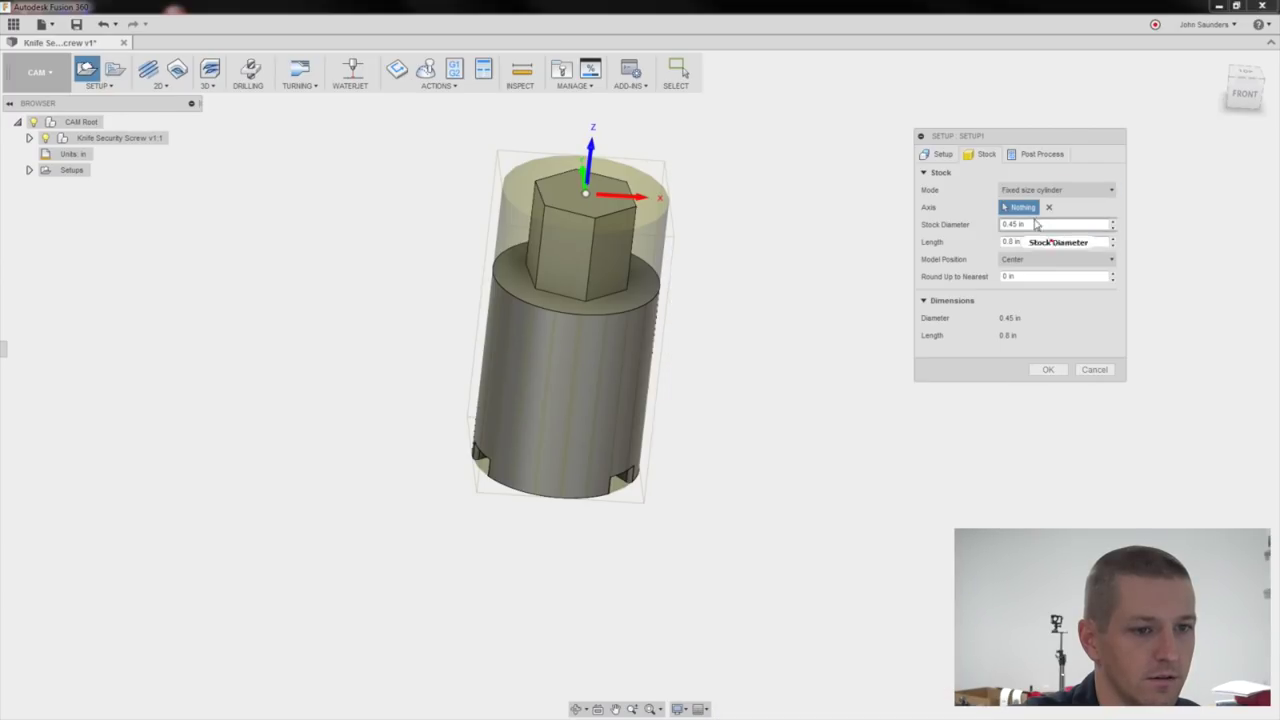
text(.5)
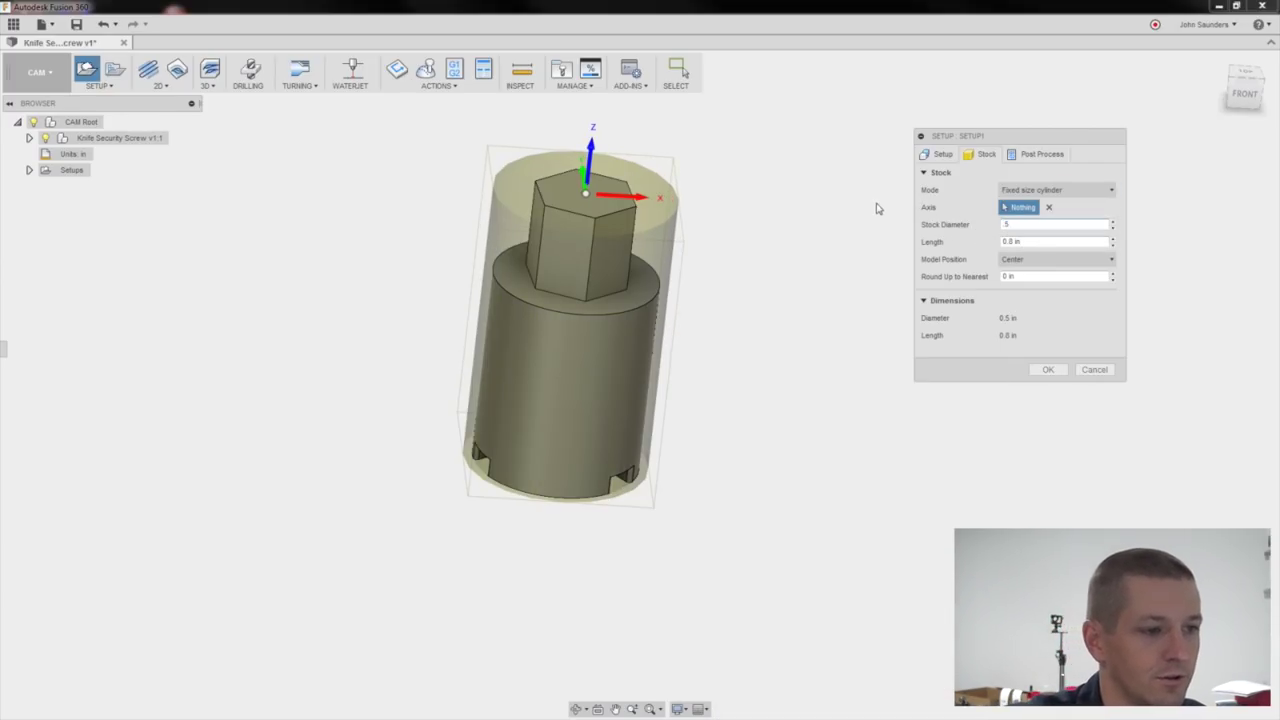
key(Return)
Add a 2D Adaptive Clearing operation using tool 31, the 1/4 in flat.
click(161, 86)
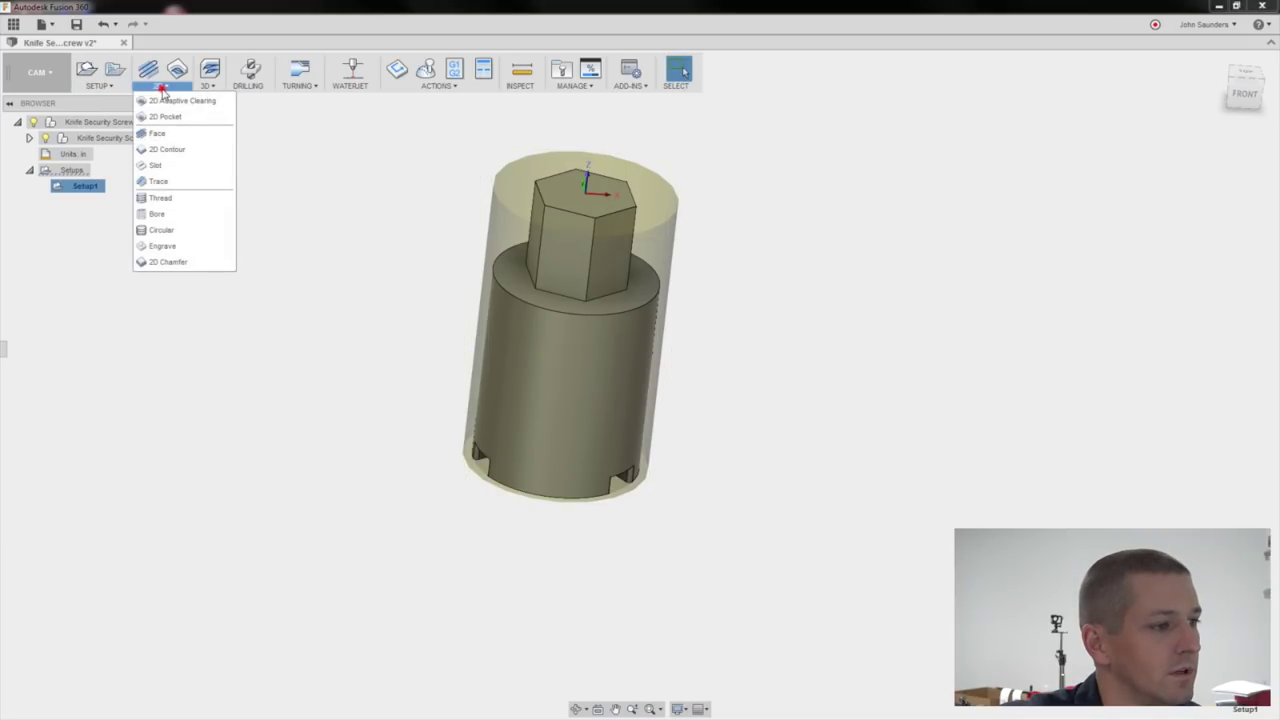
click(177, 102)
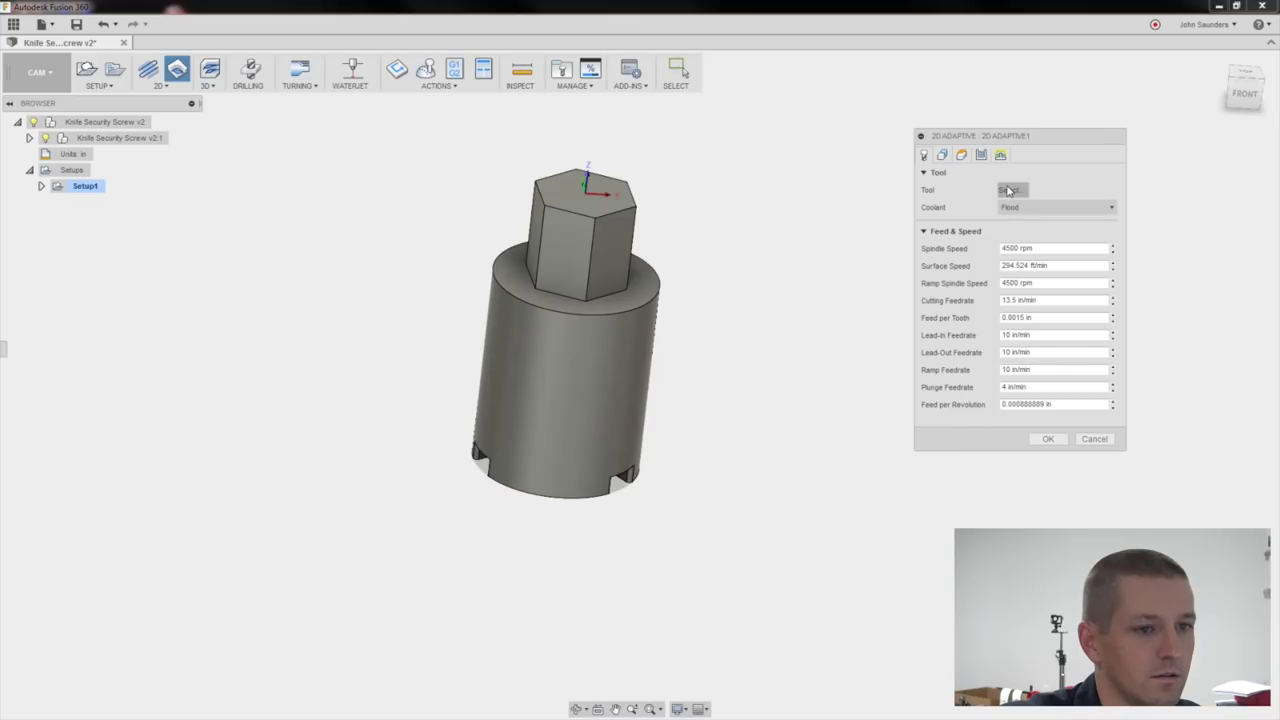
click(1011, 191)
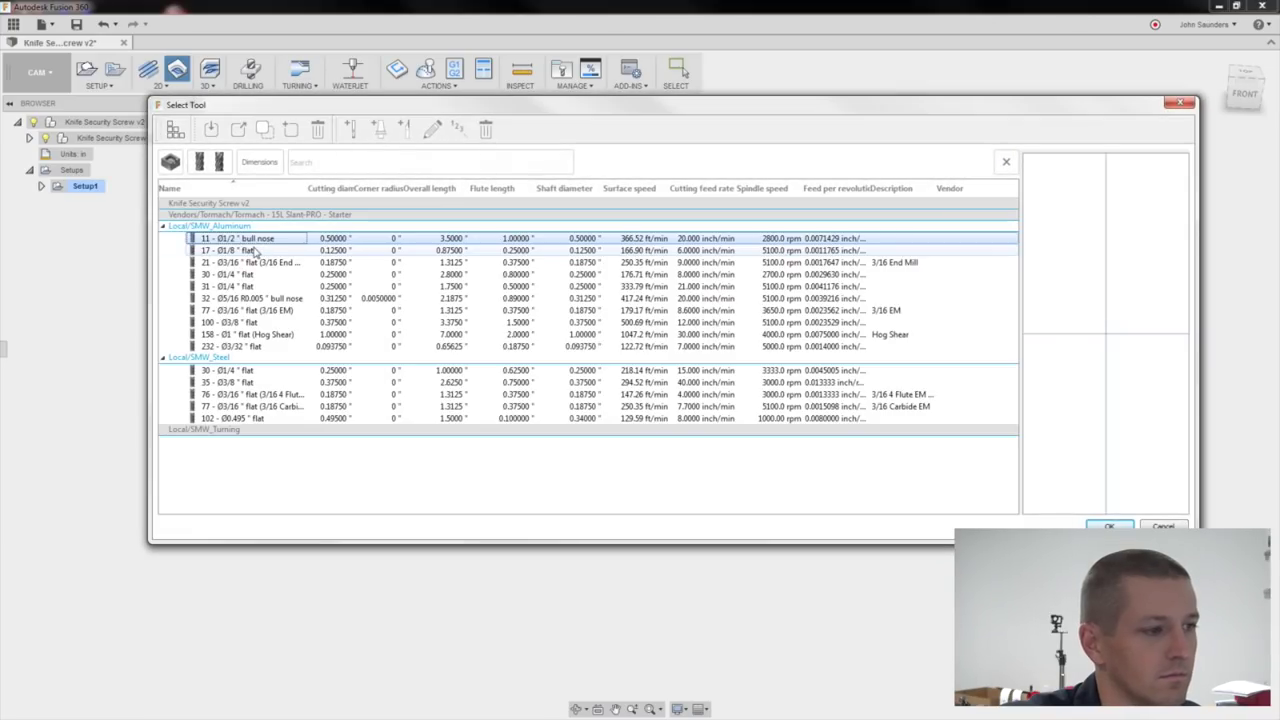
double_click(228, 286)
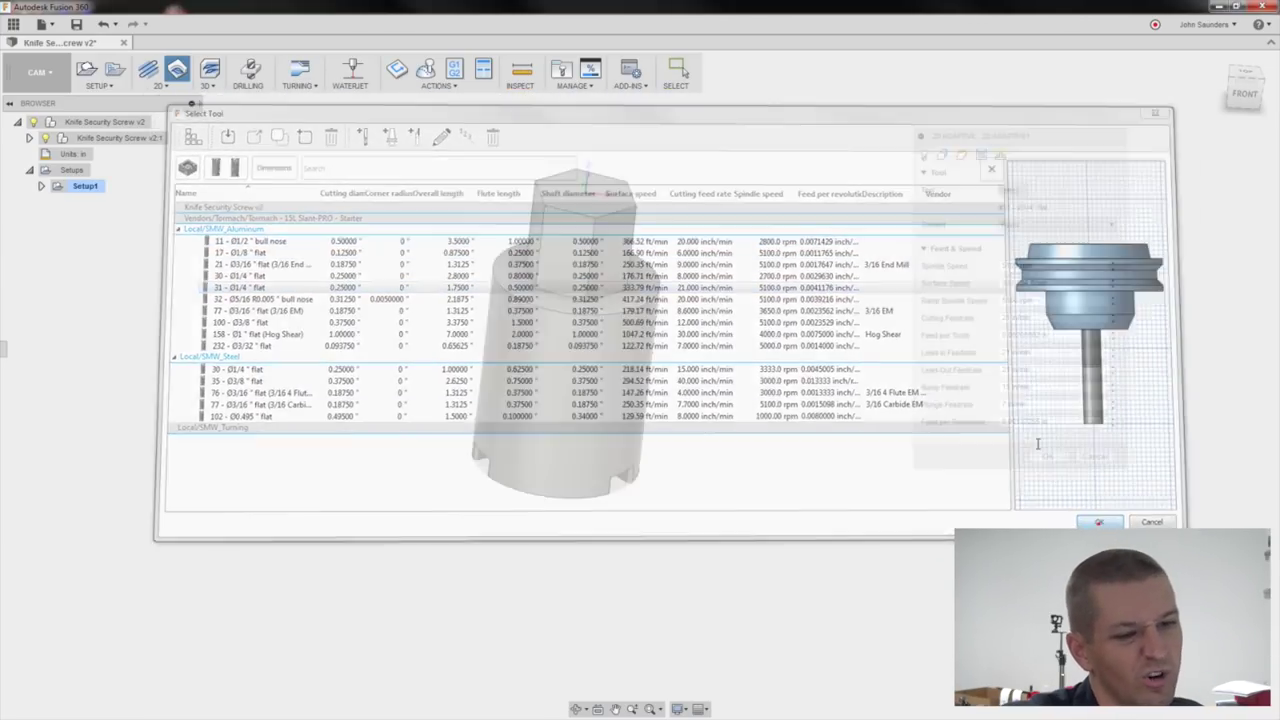
Select the hexagon chain, set optimal load 0.05 and radial stock 0.005, and create it.
click(942, 155)
click(625, 282)
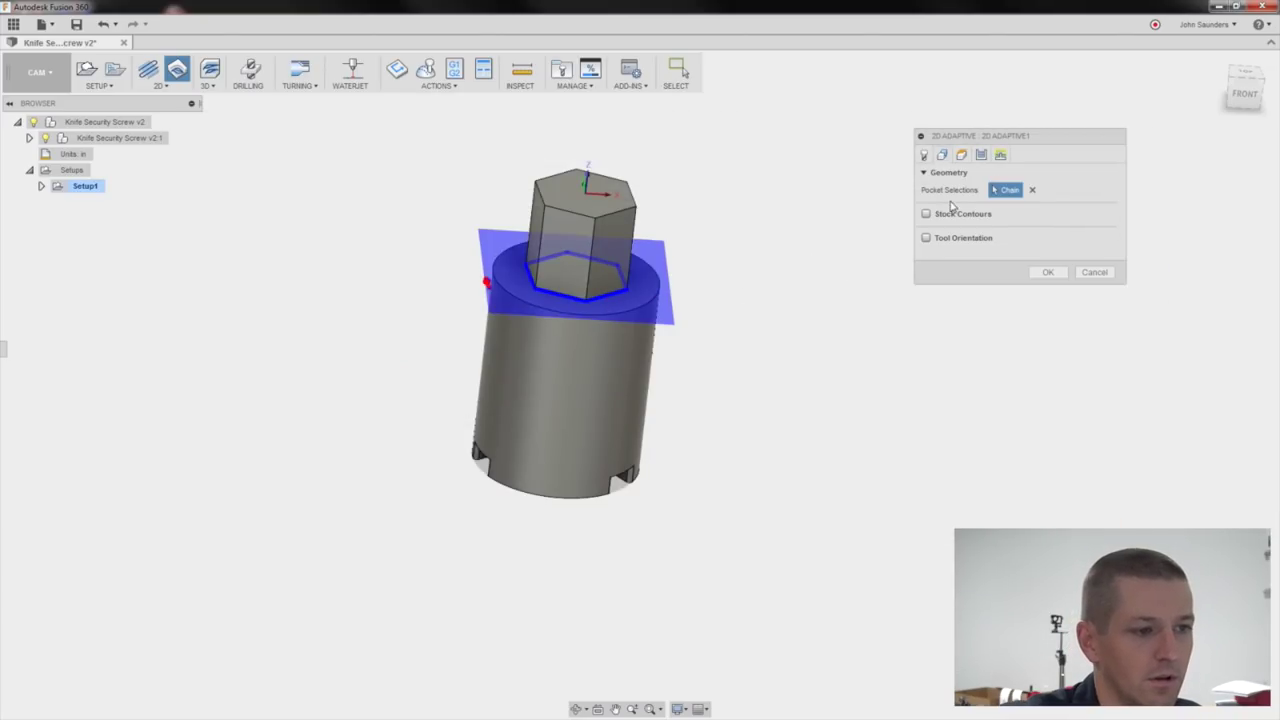
click(981, 155)
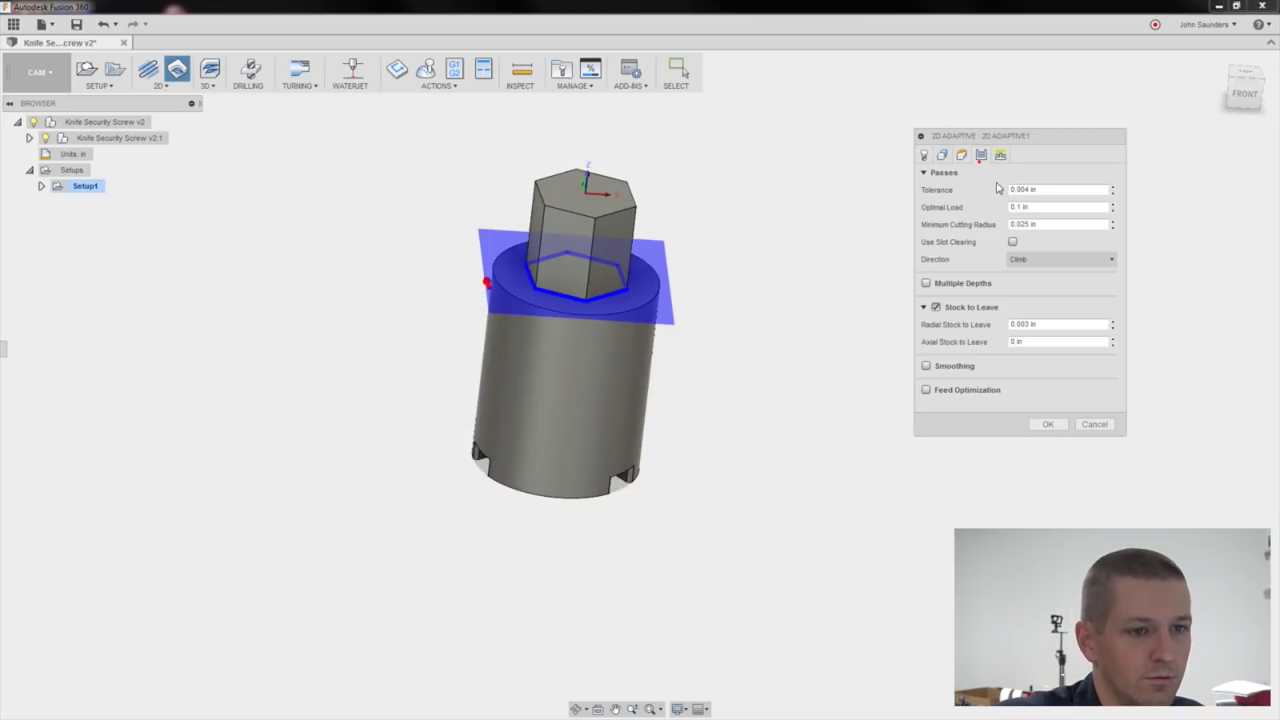
text(0.05)
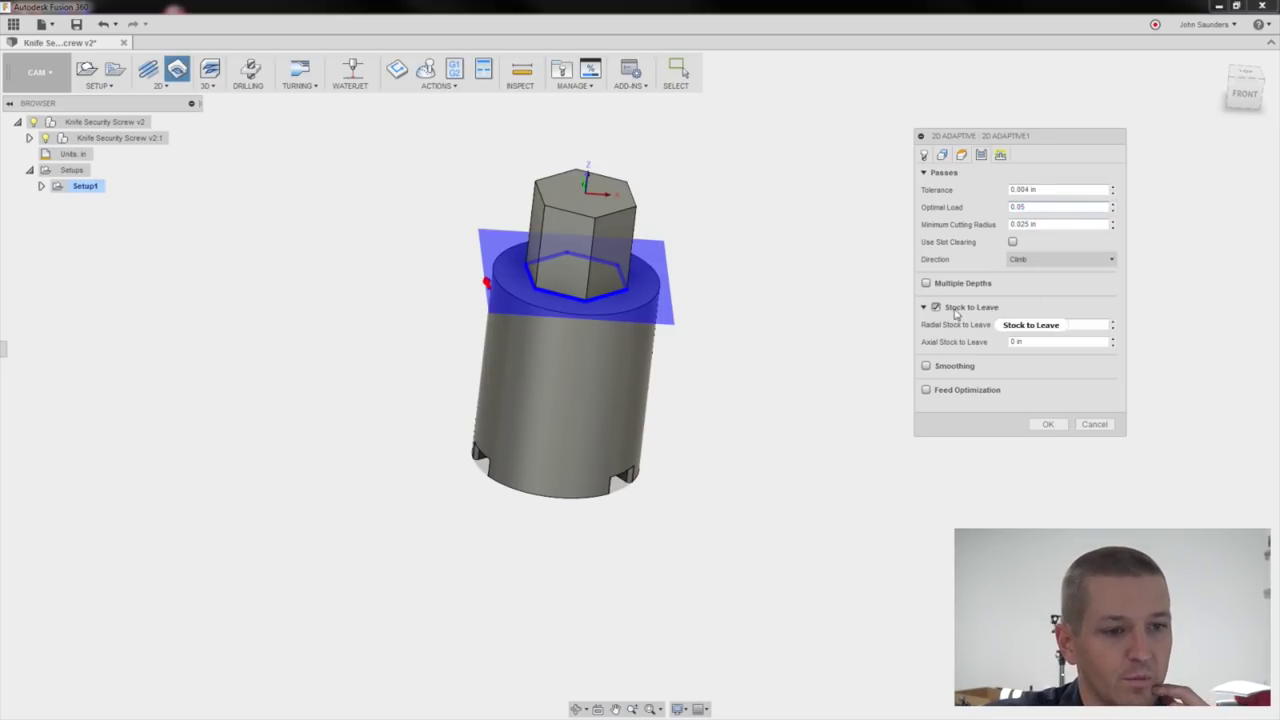
double_click(1023, 324)
text(0.005)
click(1048, 426)
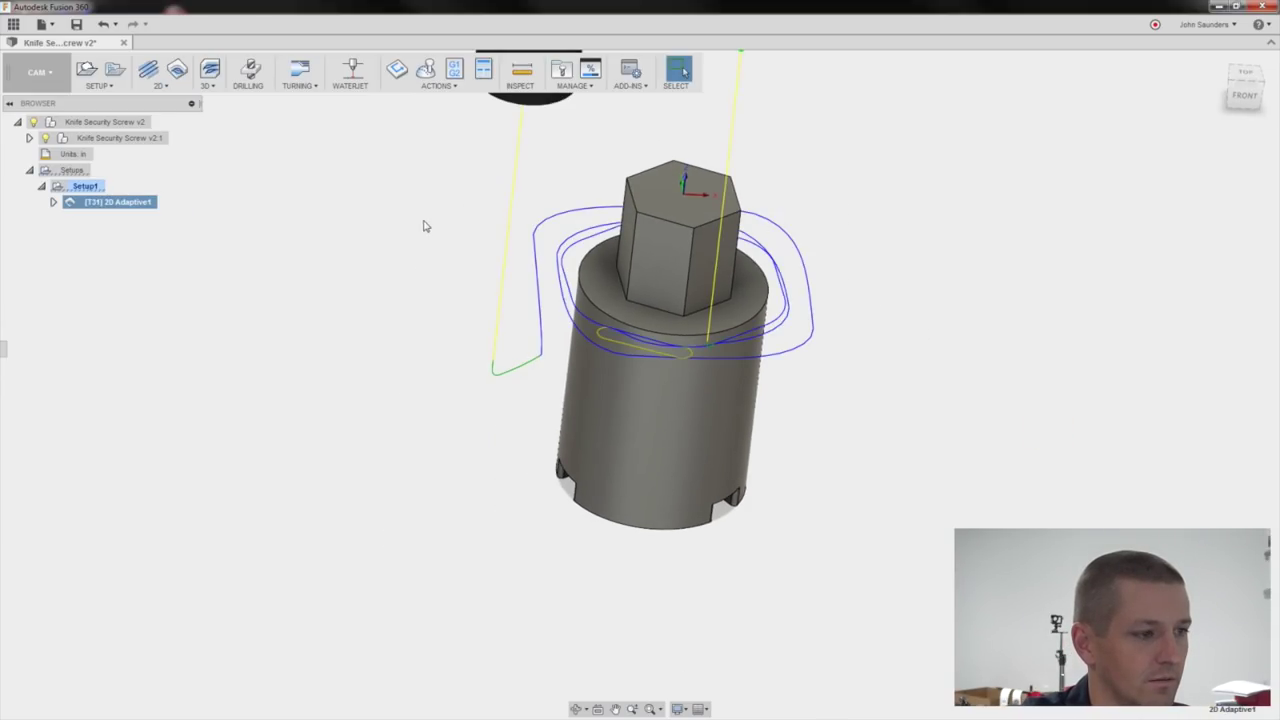
Create a 2D Contour operation derived from 2D Adaptive1.
right_click(112, 204)
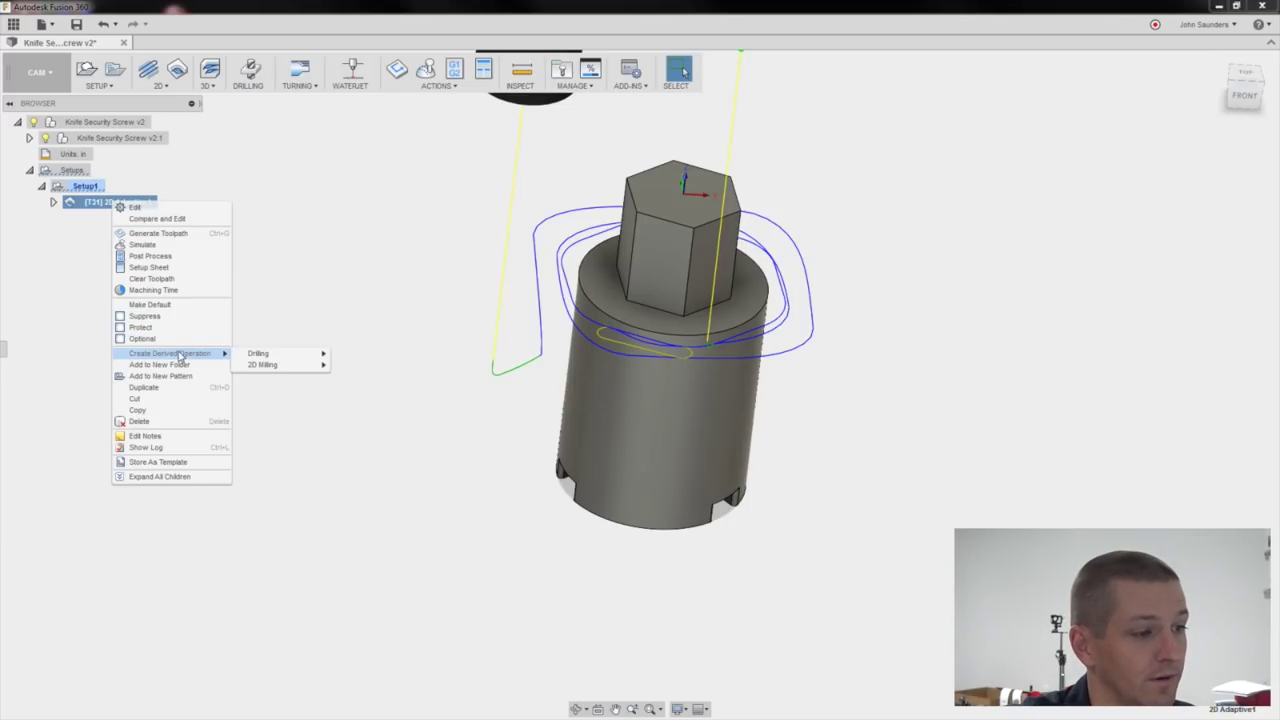
mouse_move(273, 372)
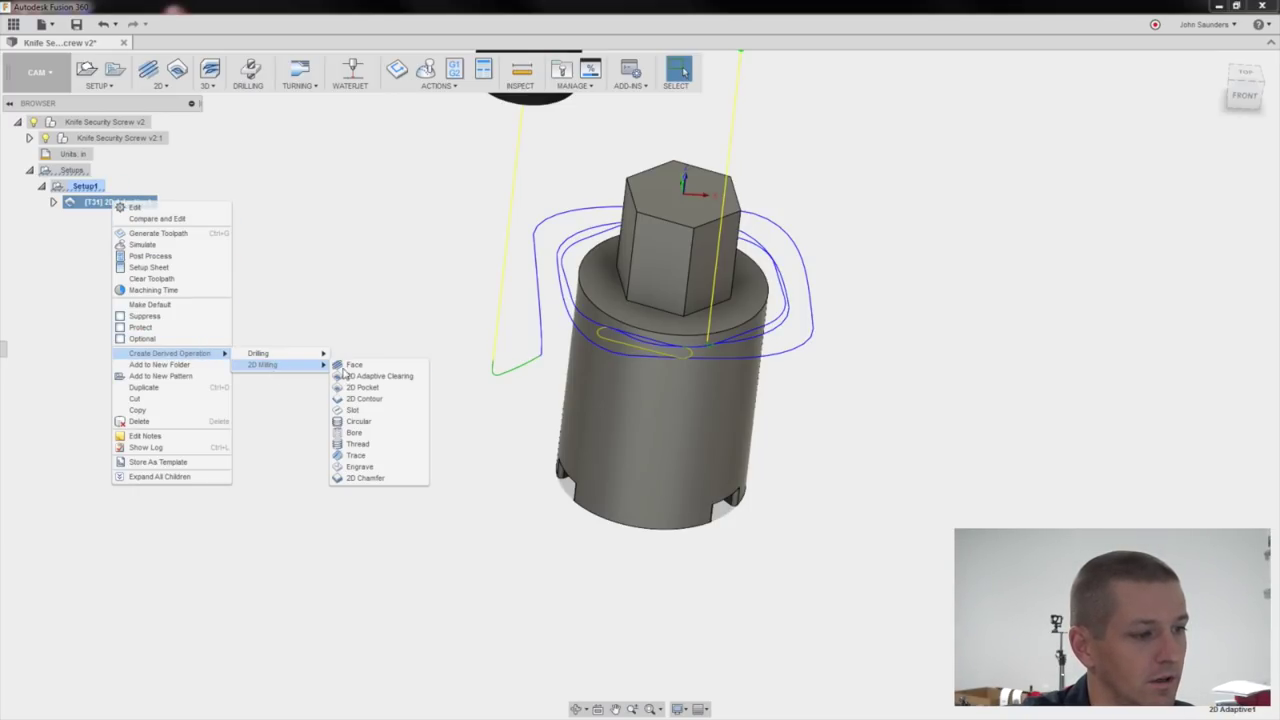
click(364, 398)
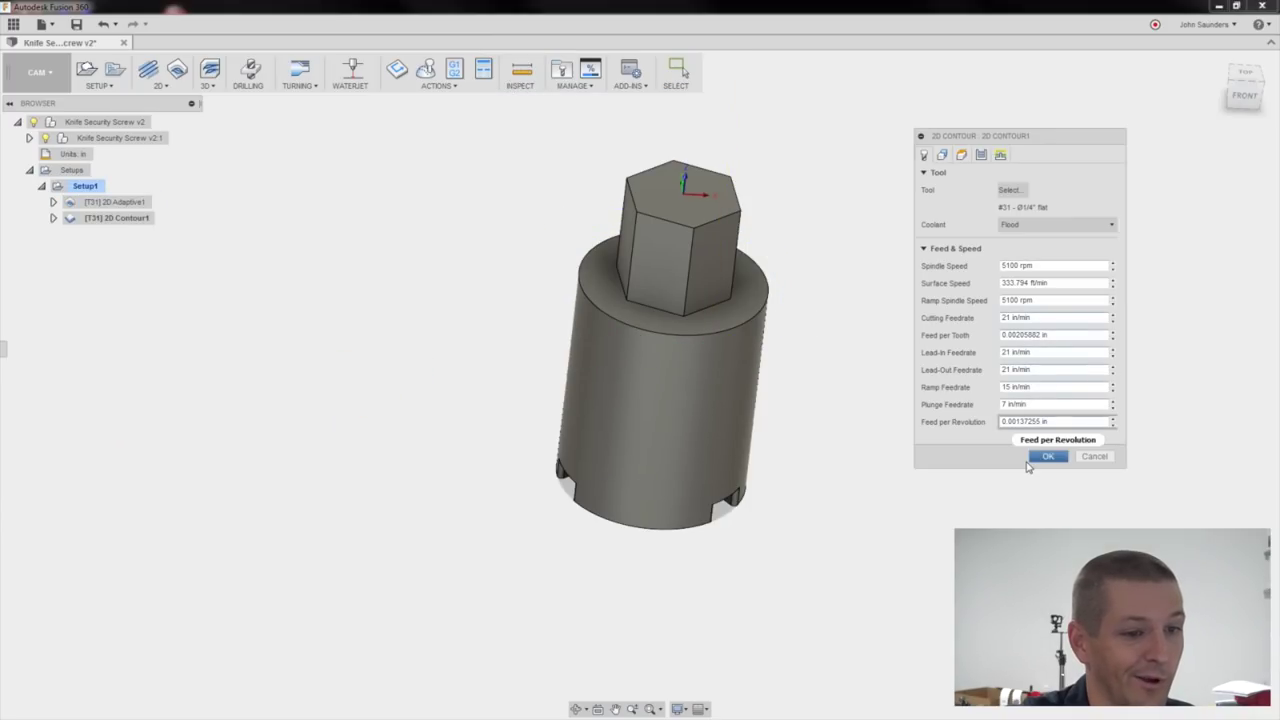
click(1047, 456)
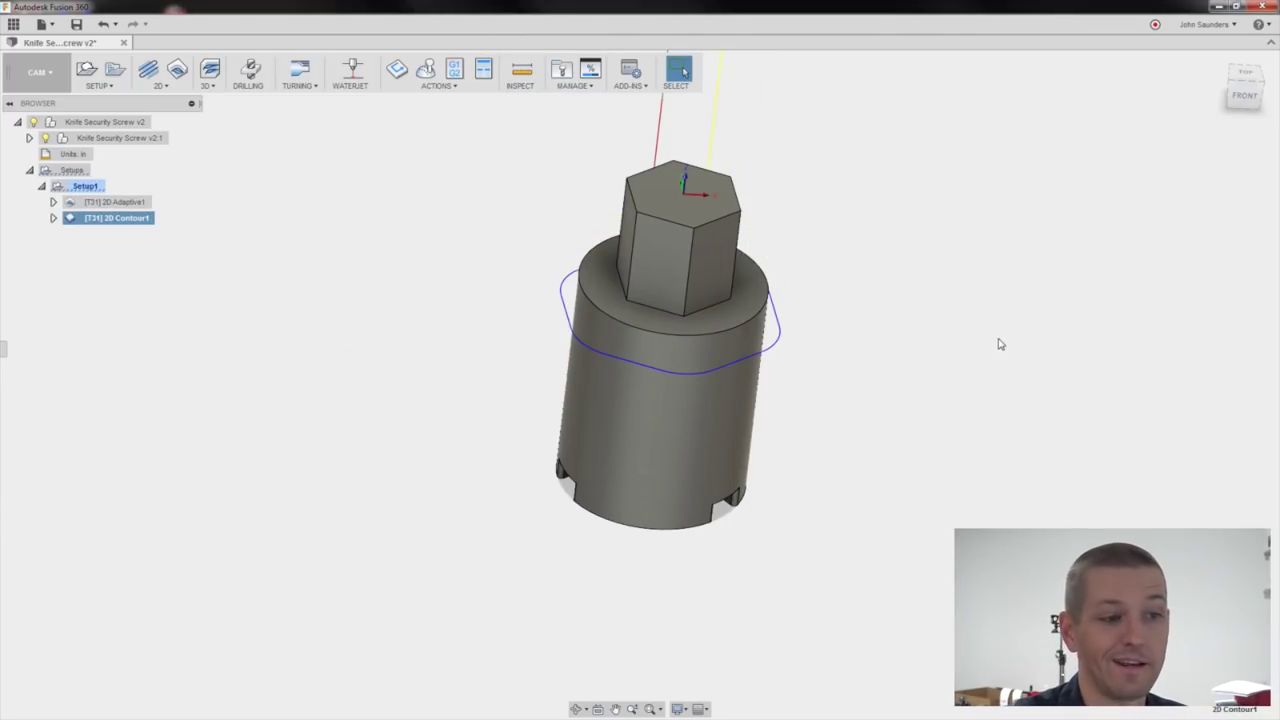
shift+middle_drag(893, 320, 900, 310)
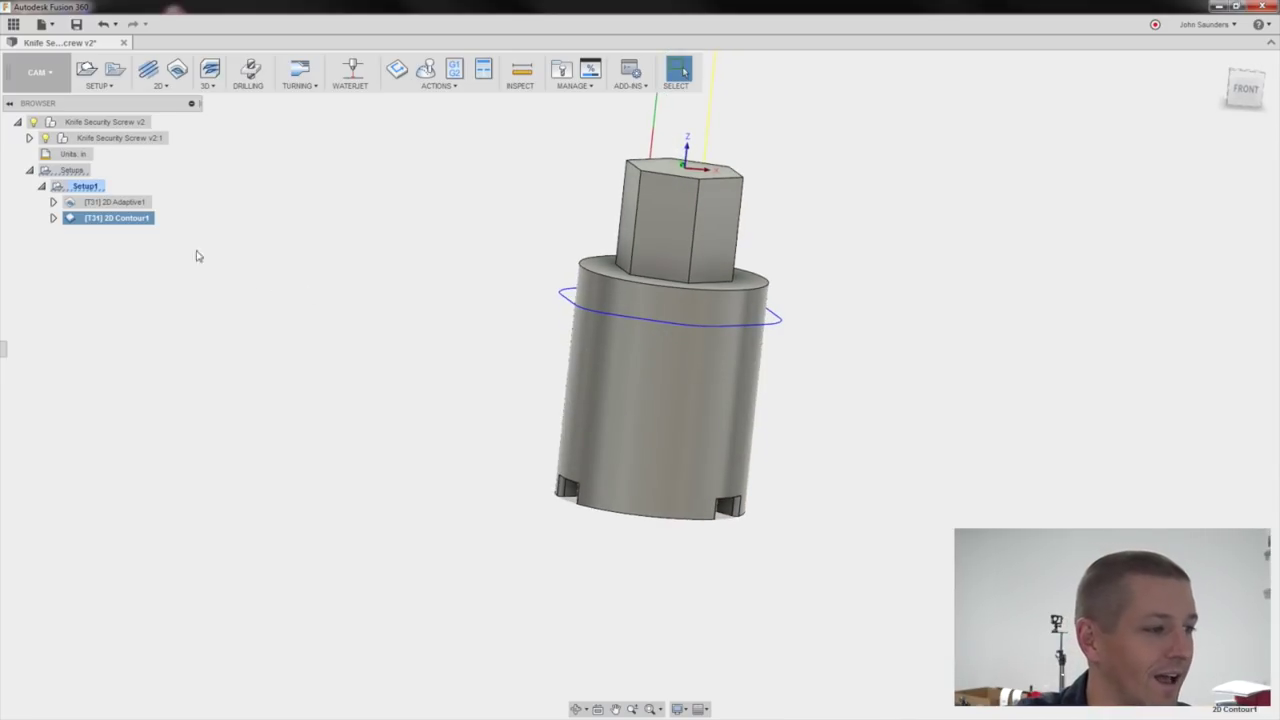
Set 2D Contour1's bottom height offset to 0, make all settings default, and select Setup1.
right_click(148, 218)
click(172, 224)
click(963, 155)
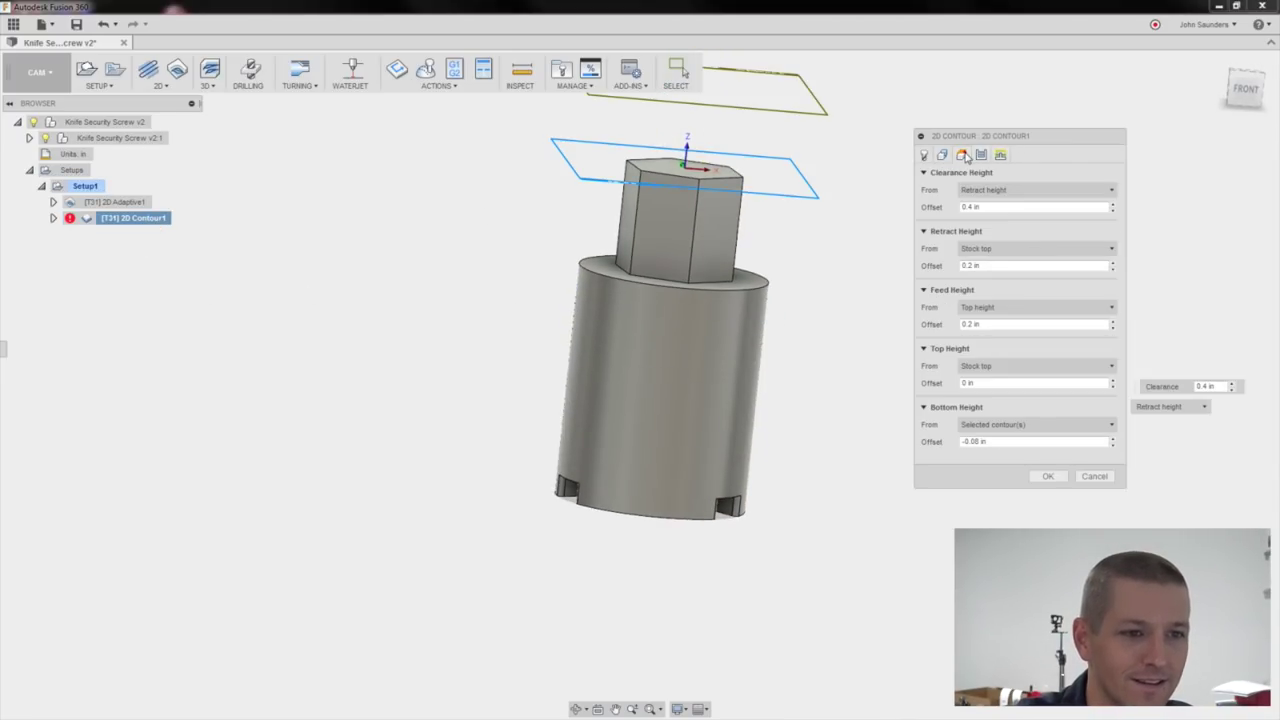
click(988, 441)
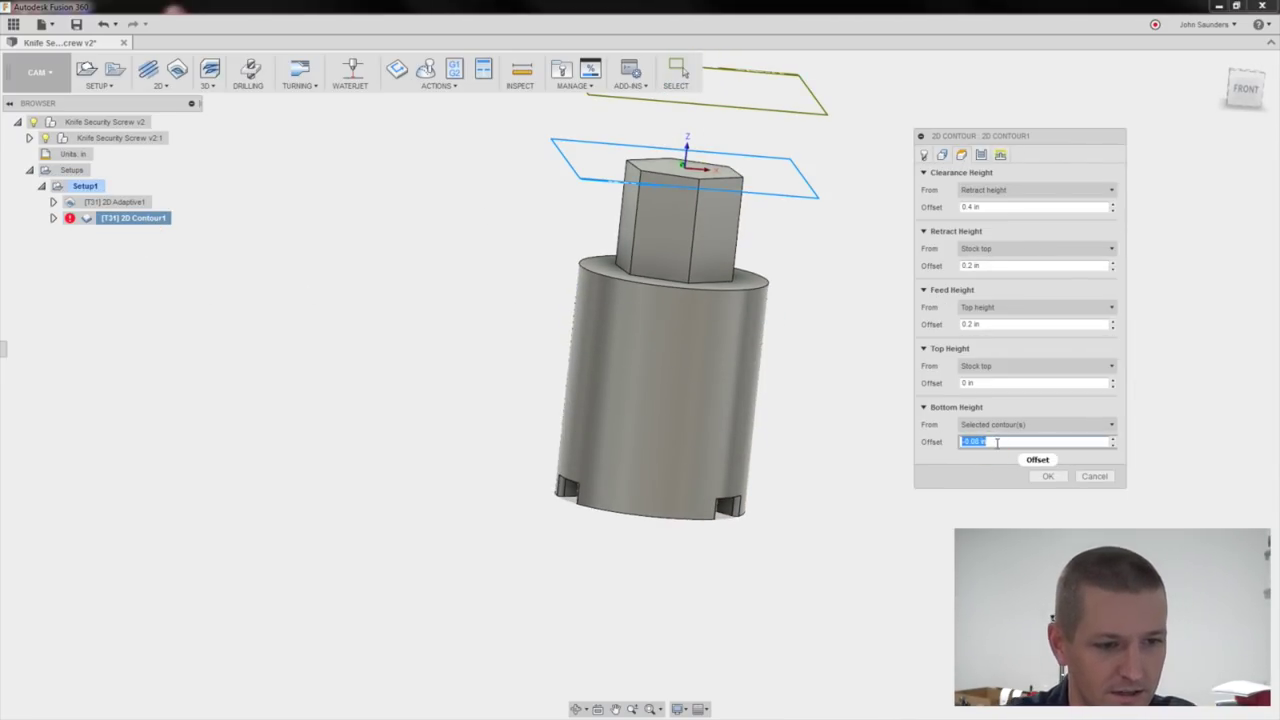
text(0)
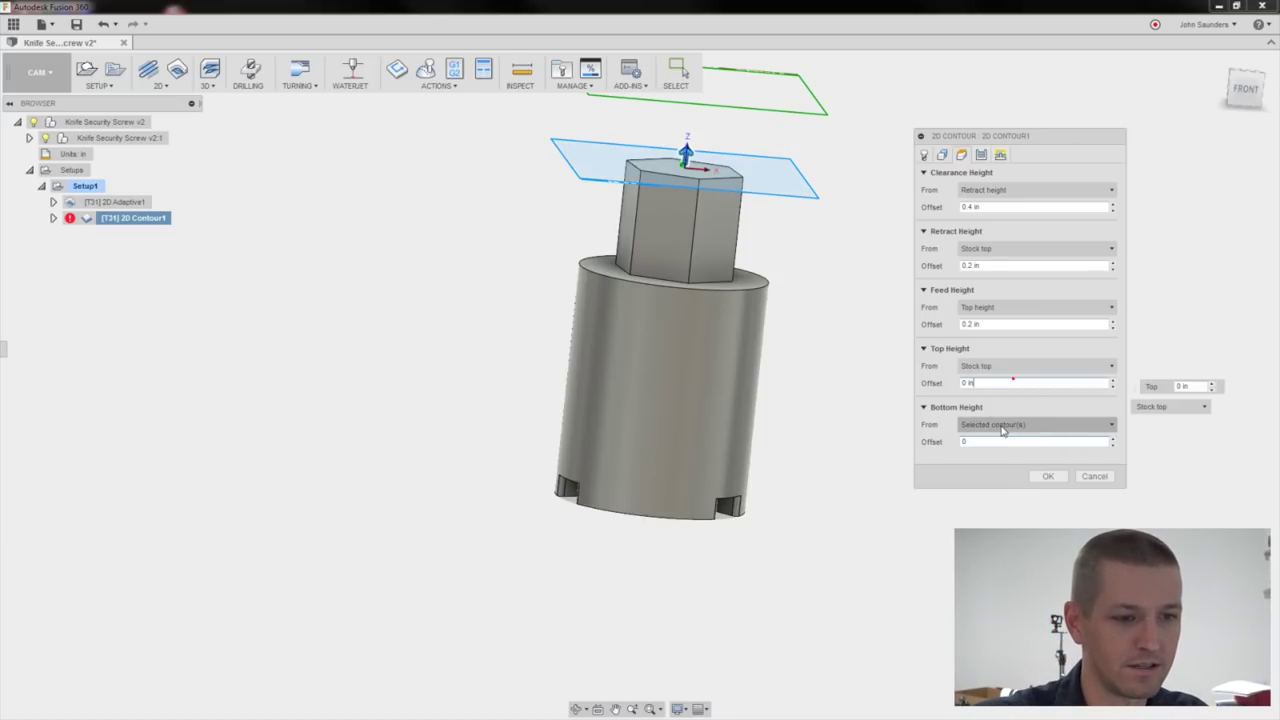
right_click(1002, 439)
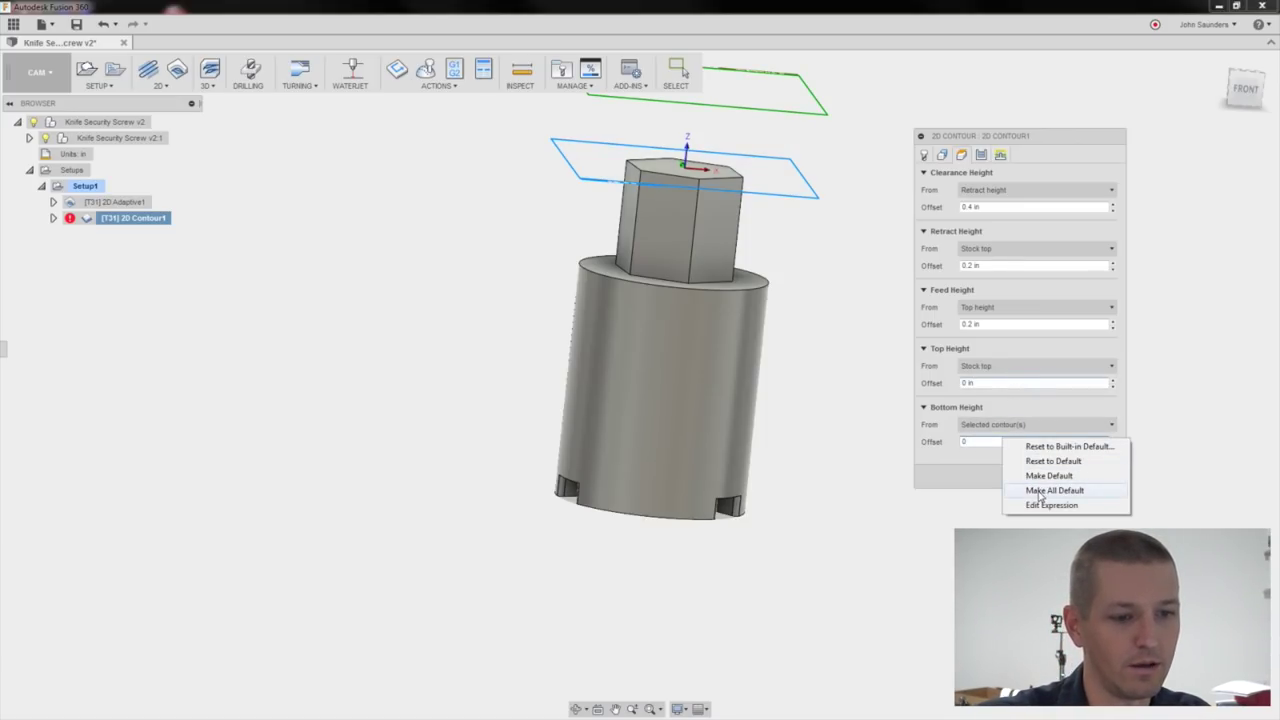
click(1040, 491)
click(1045, 477)
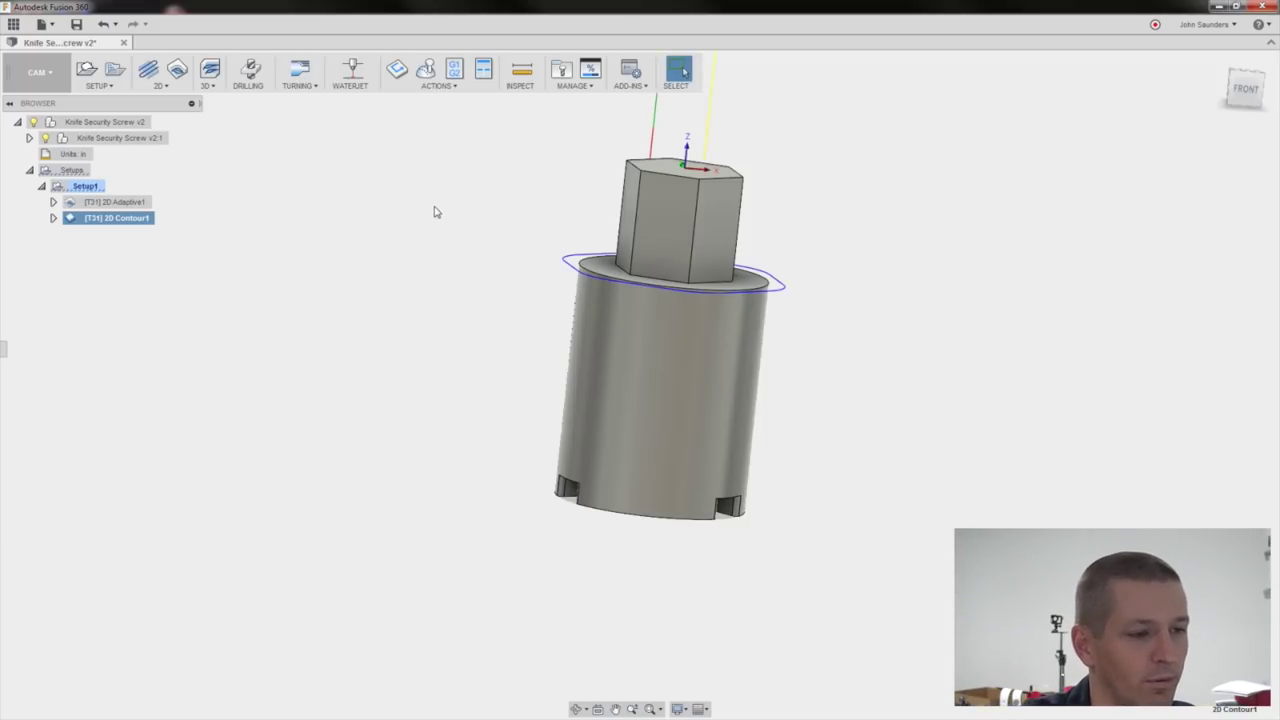
shift+middle_drag(429, 202, 219, 265)
click(85, 187)
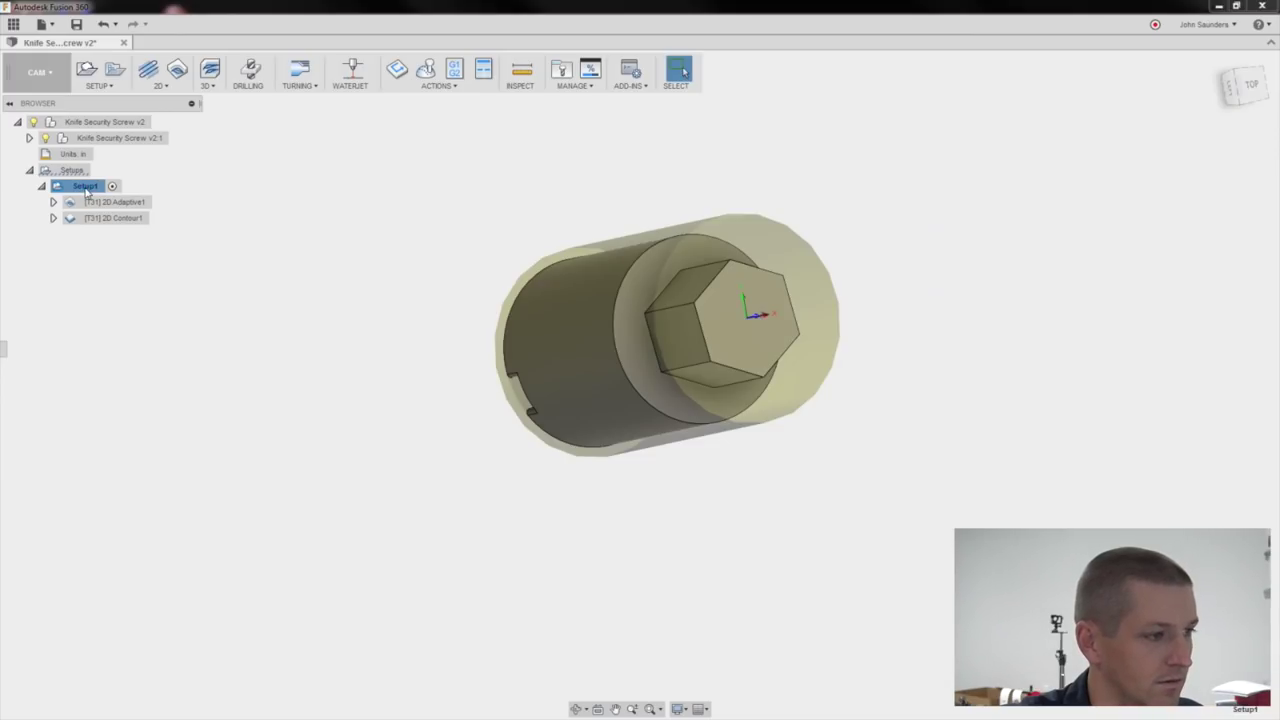
Try a setup with manual Z/X orientation and a top-face origin, then cancel it.
click(86, 69)
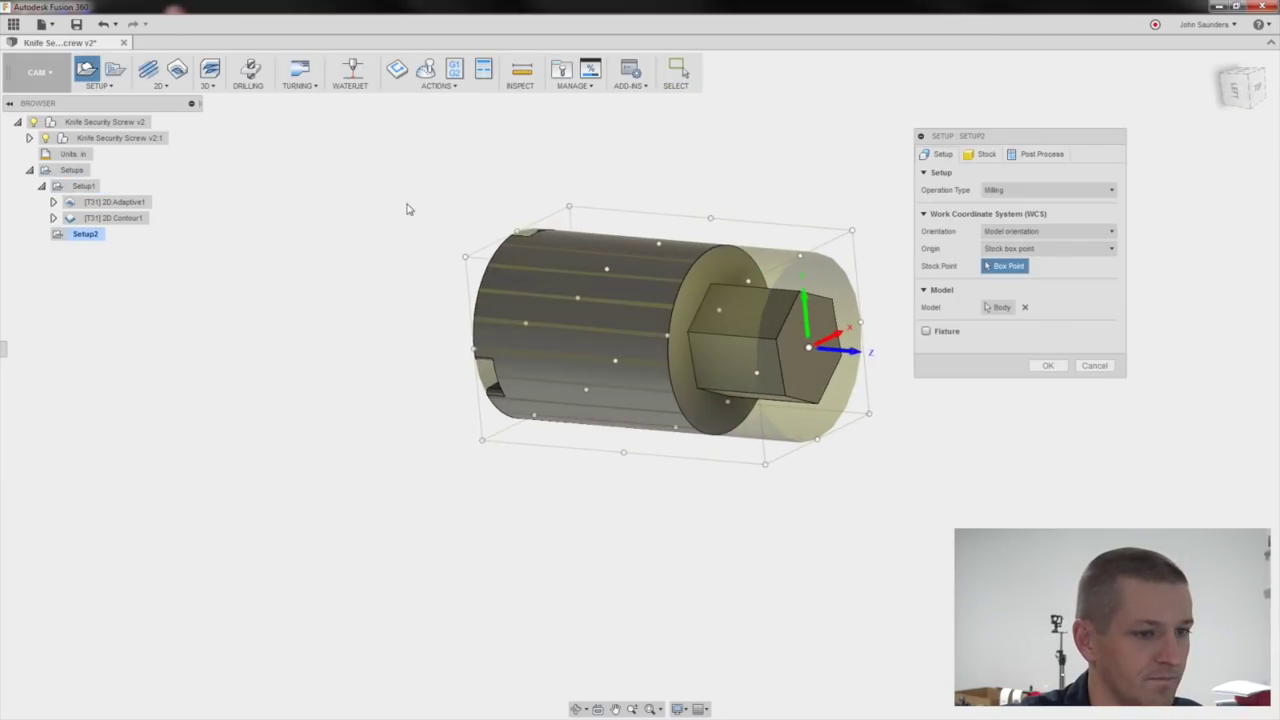
click(850, 354)
shift+middle_drag(734, 180, 679, 326)
click(1005, 335)
click(632, 195)
shift+middle_drag(470, 232, 572, 243)
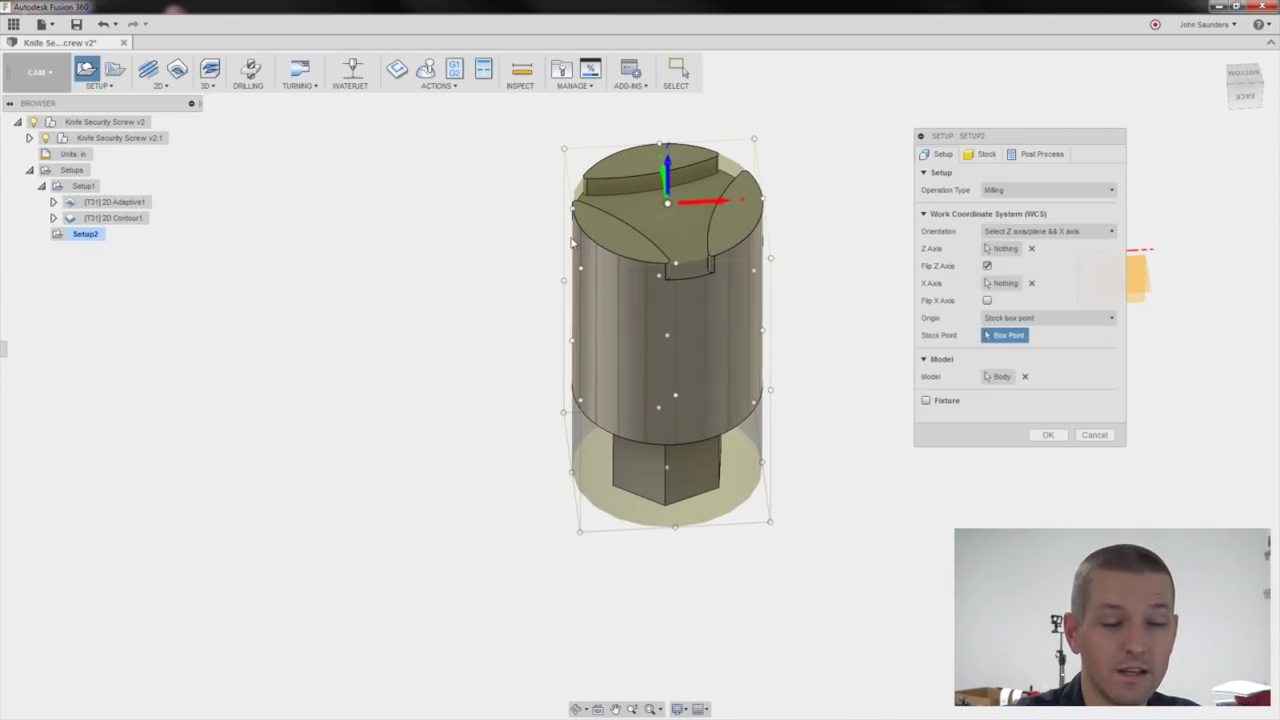
click(1094, 435)
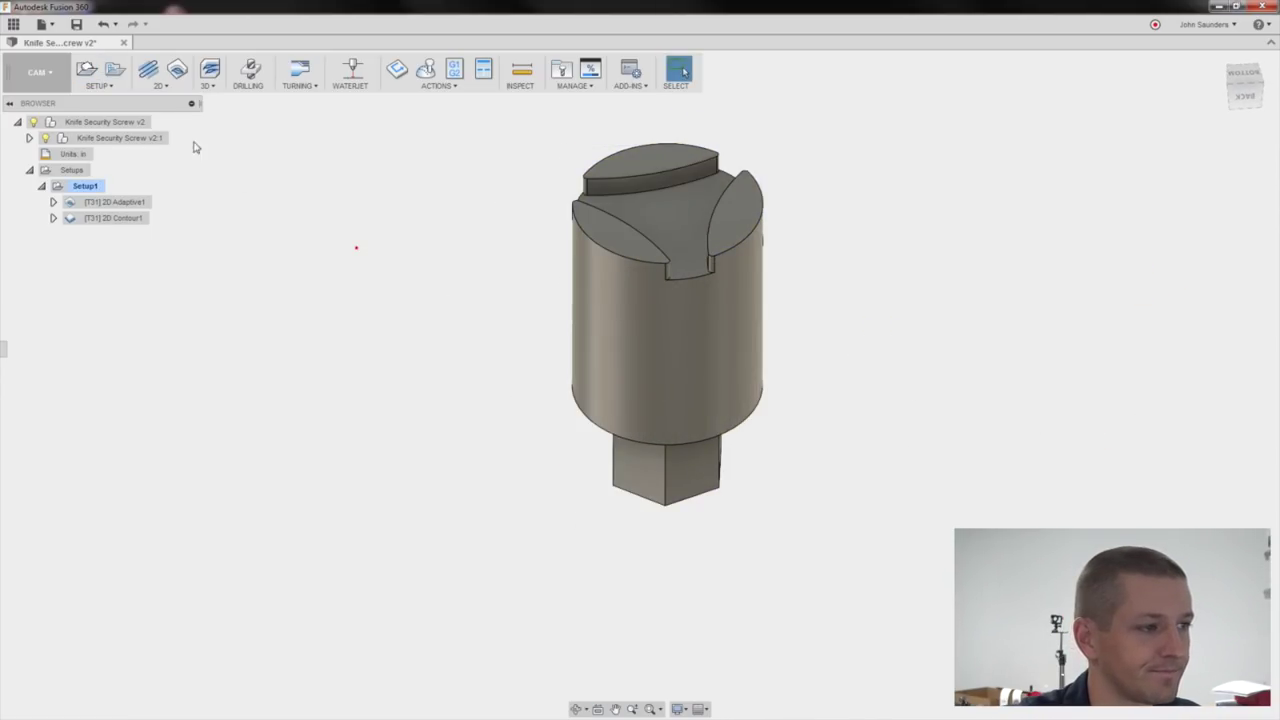
Create Setup3 with Z flipped and the origin at the top-face centre box point.
click(97, 80)
shift+middle_drag(452, 330, 437, 266)
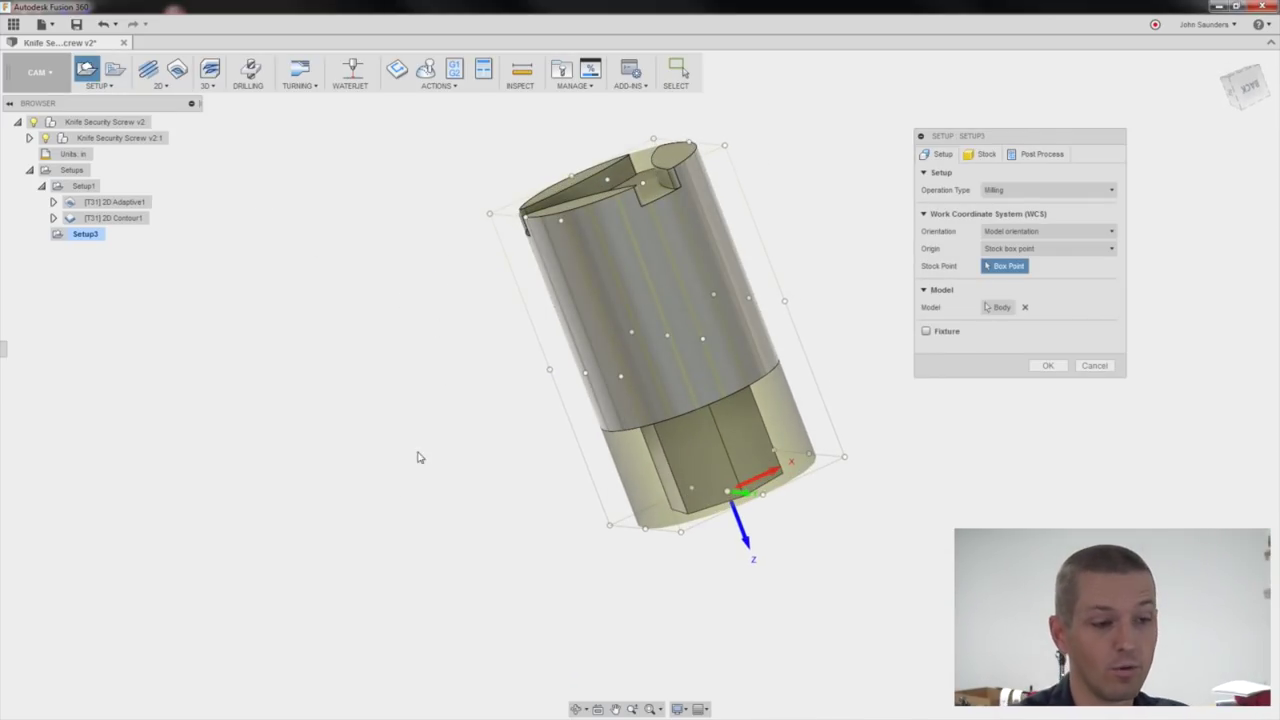
click(745, 547)
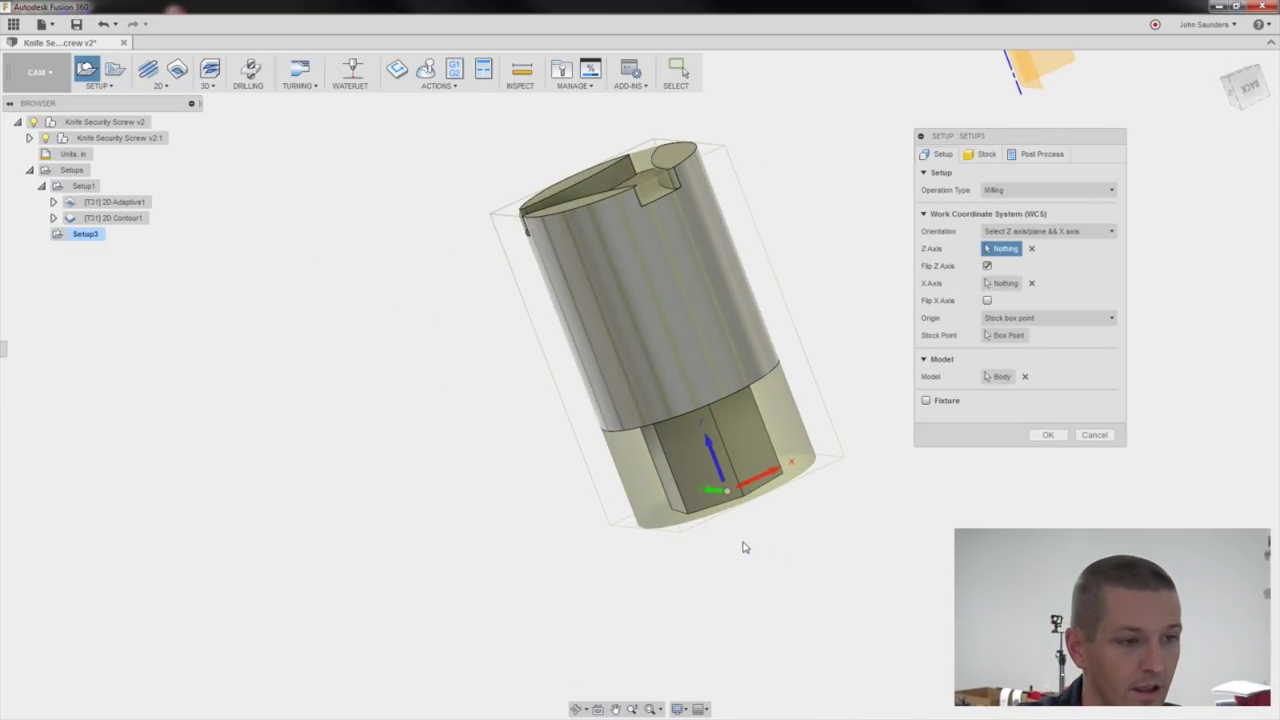
shift+middle_drag(867, 514, 850, 550)
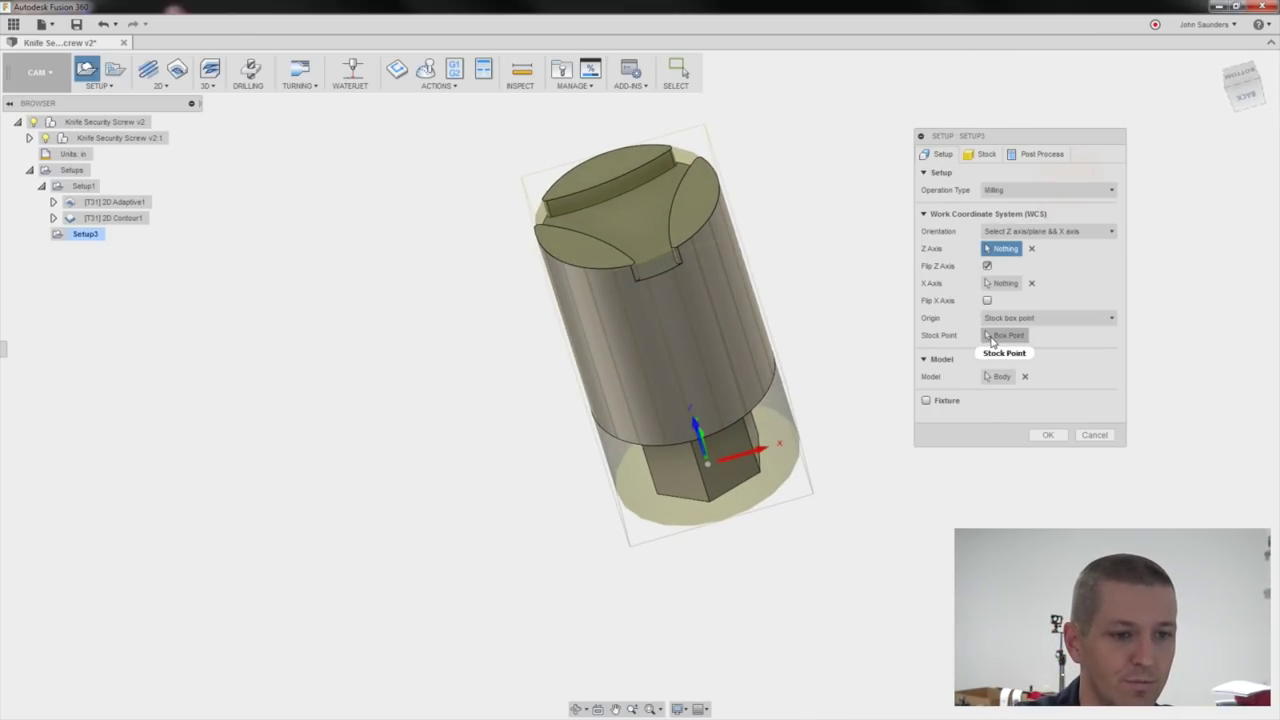
click(991, 340)
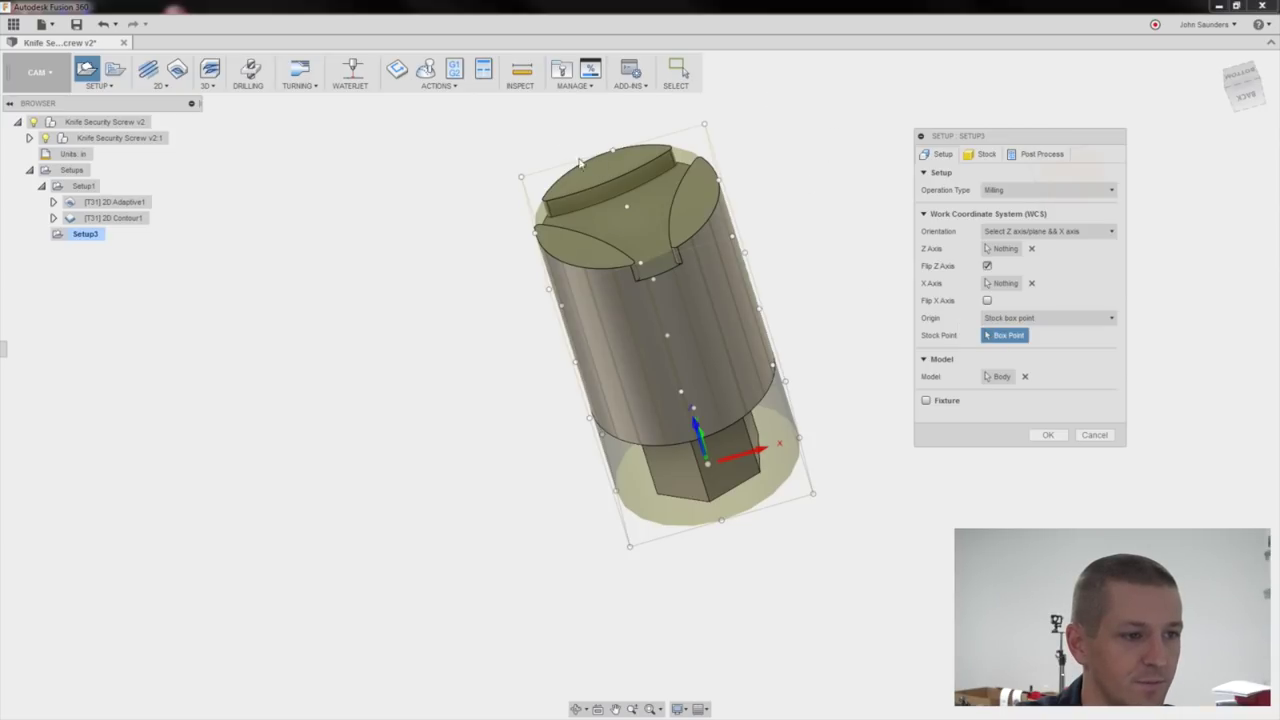
click(628, 205)
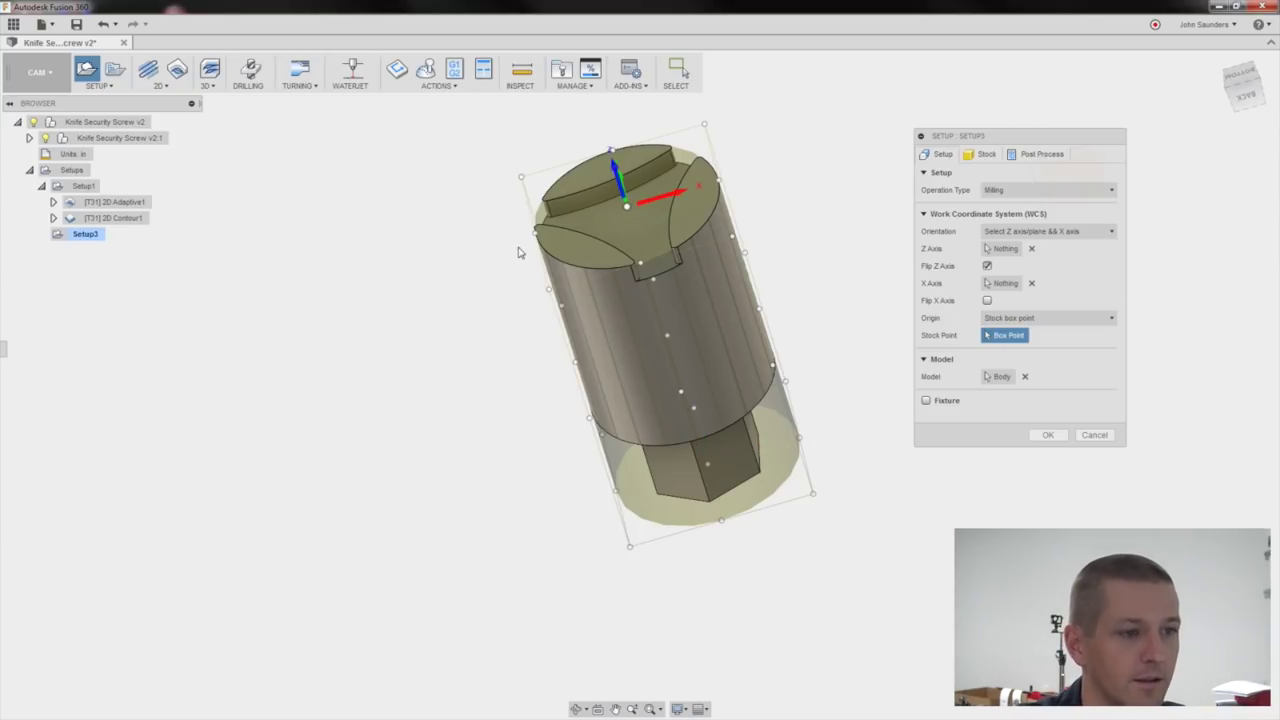
click(1045, 436)
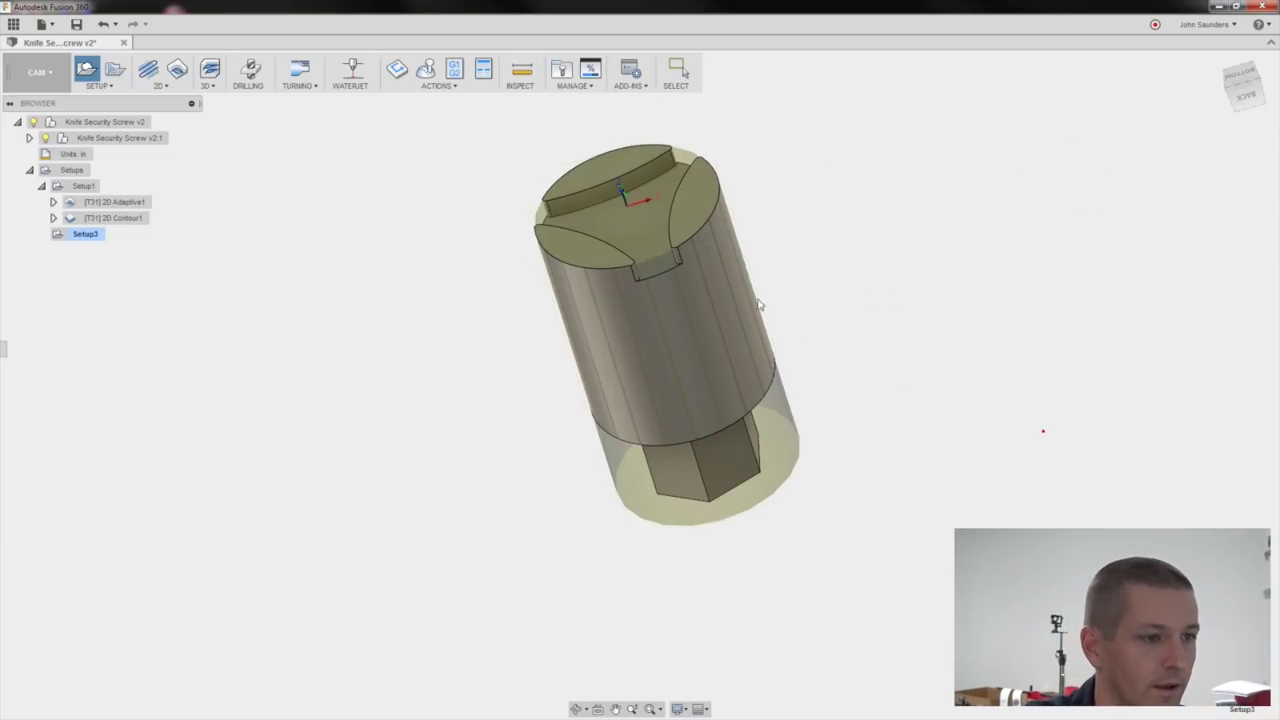
Add a Face operation to Setup3 with tool #31, the 1/4 in flat end mill.
shift+middle_drag(1043, 434, 227, 215)
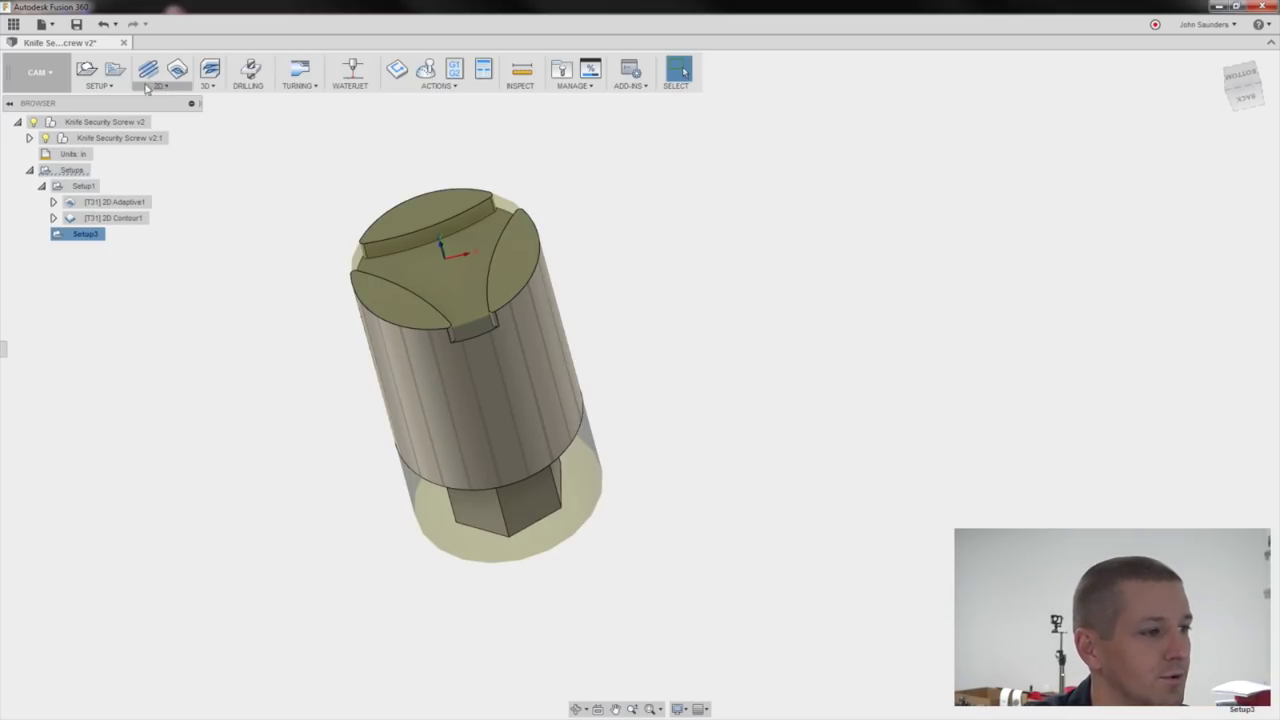
click(148, 68)
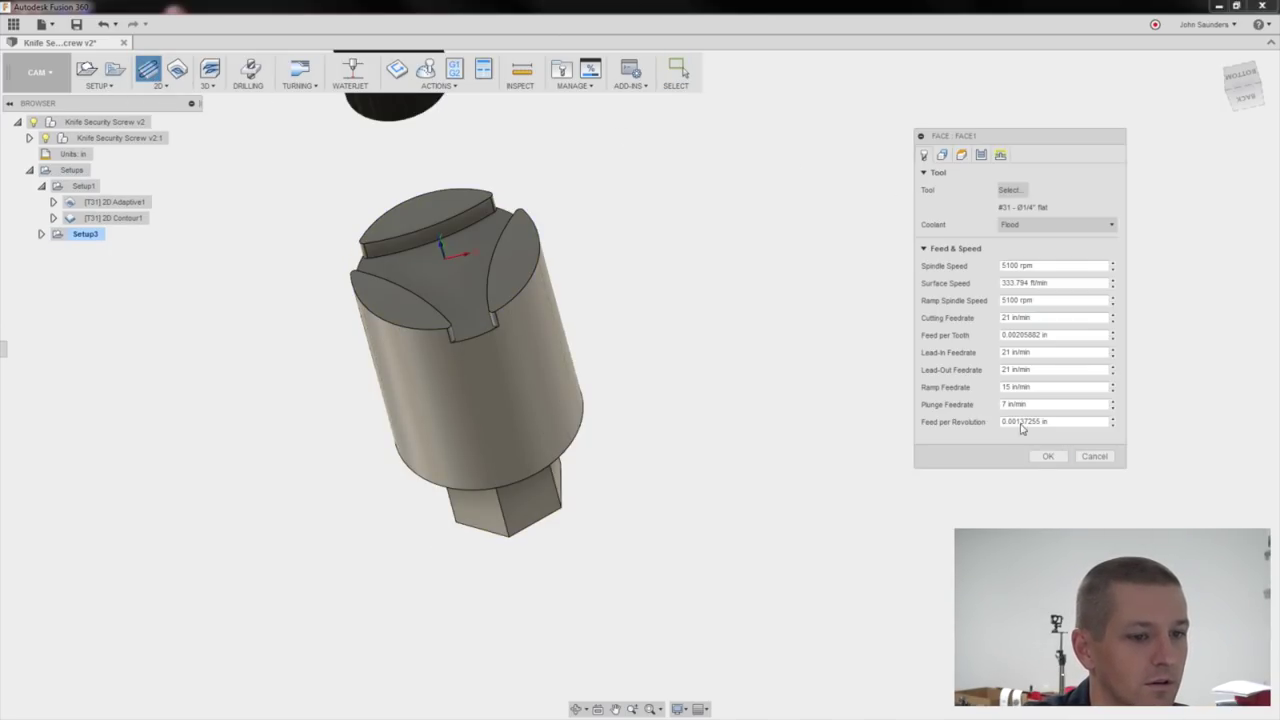
click(1045, 457)
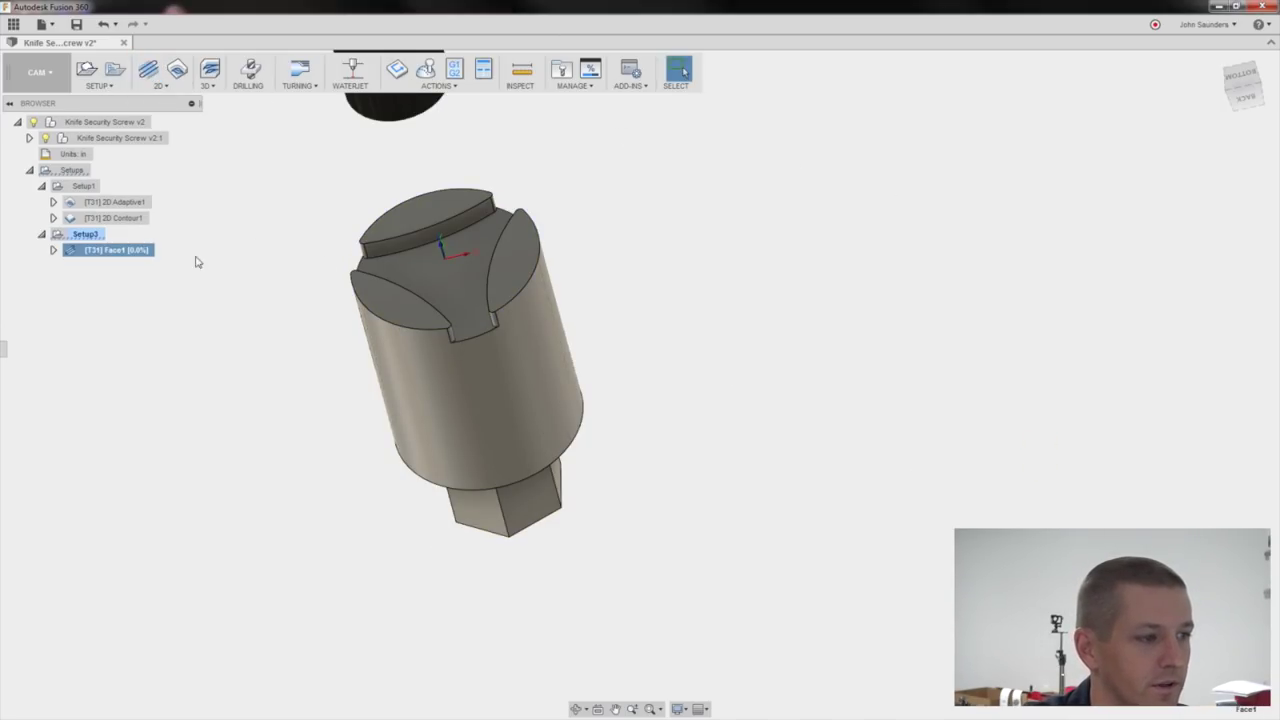
click(280, 263)
click(161, 87)
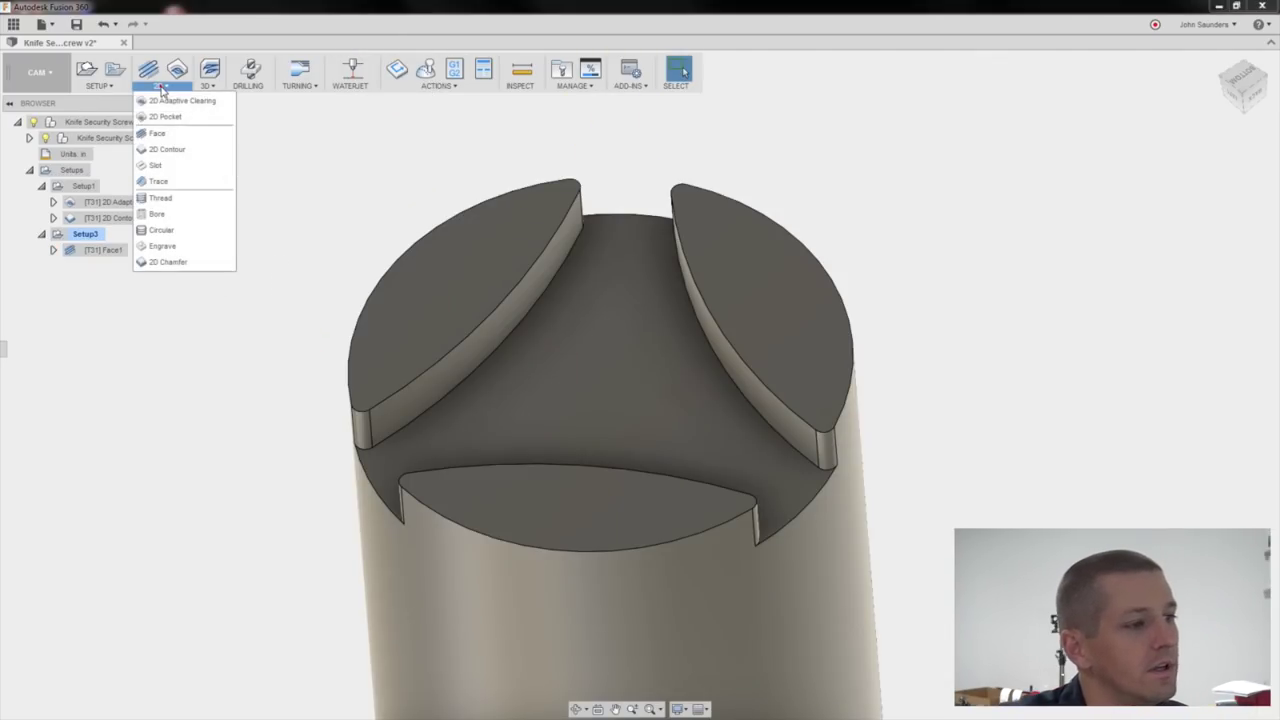
click(172, 101)
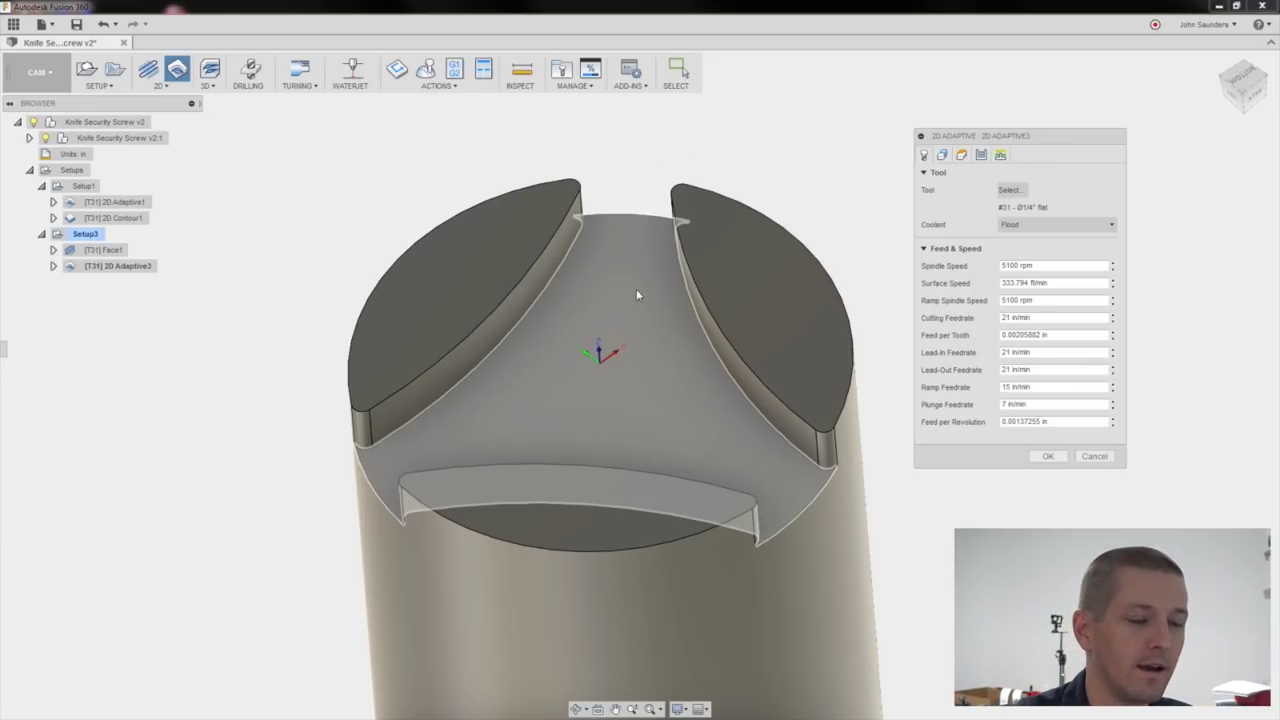
click(625, 309)
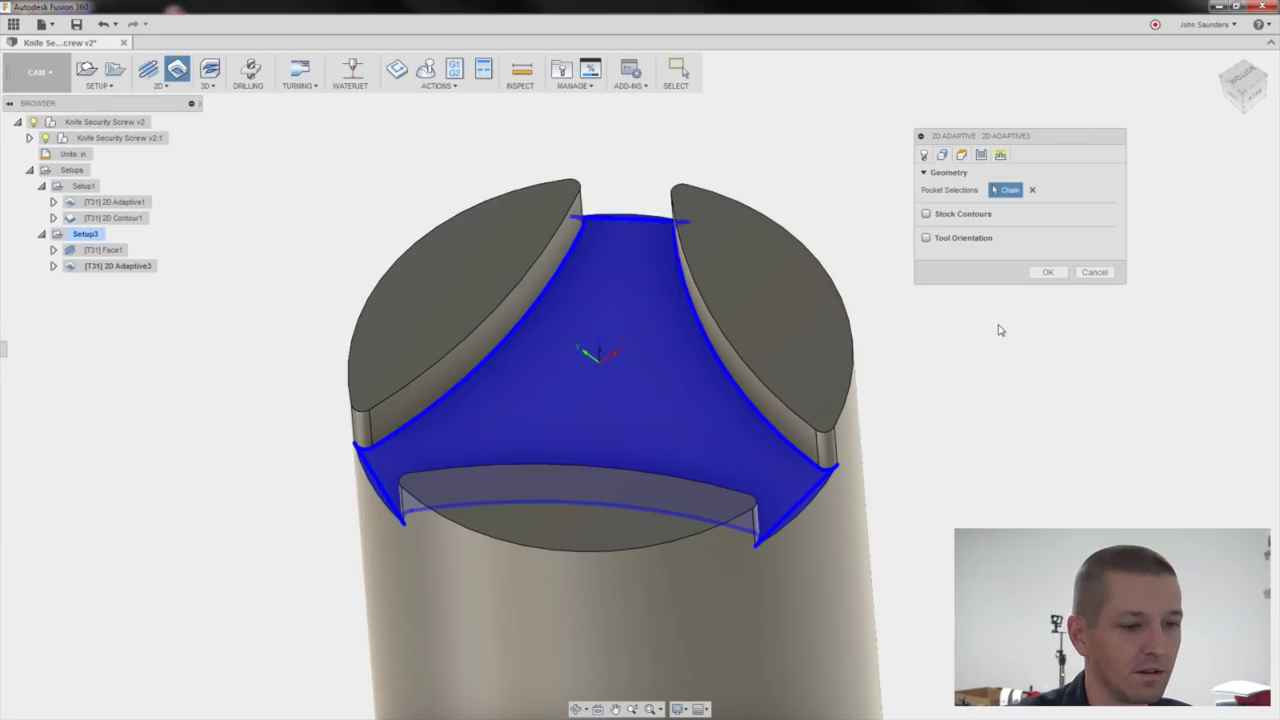
click(1044, 271)
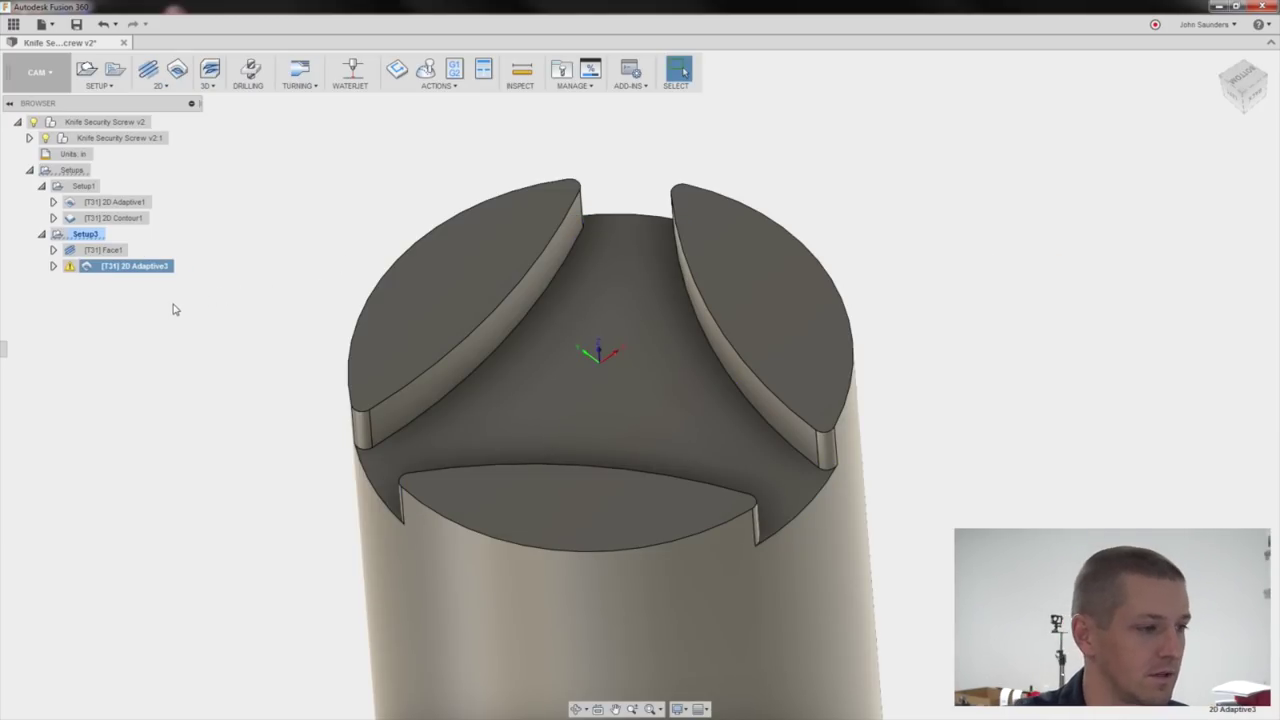
right_click(121, 271)
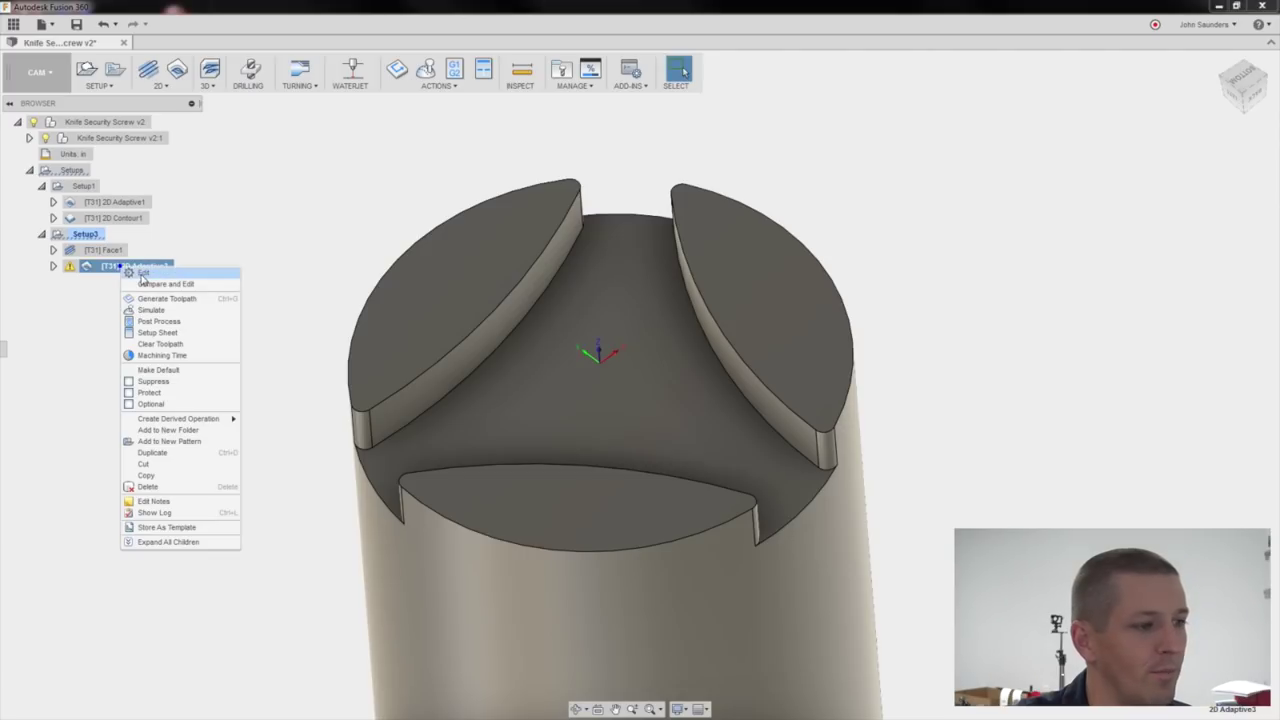
click(144, 281)
click(939, 155)
click(1022, 189)
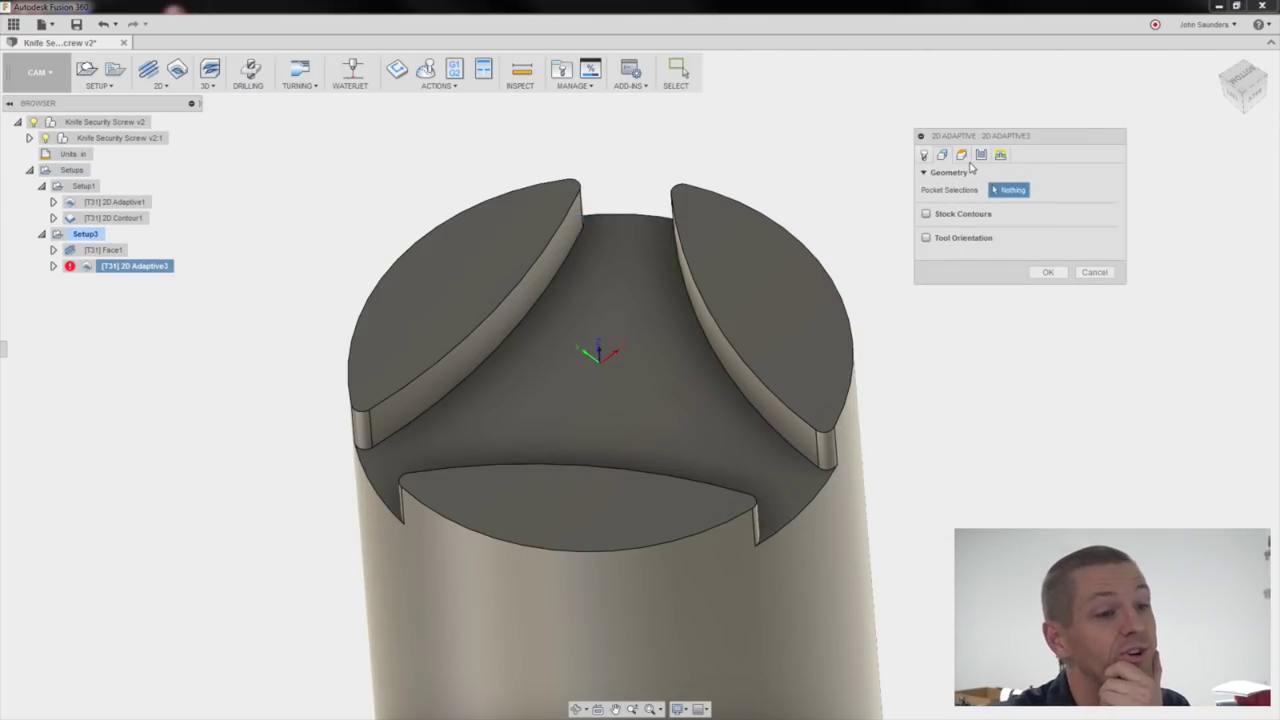
click(569, 253)
click(691, 316)
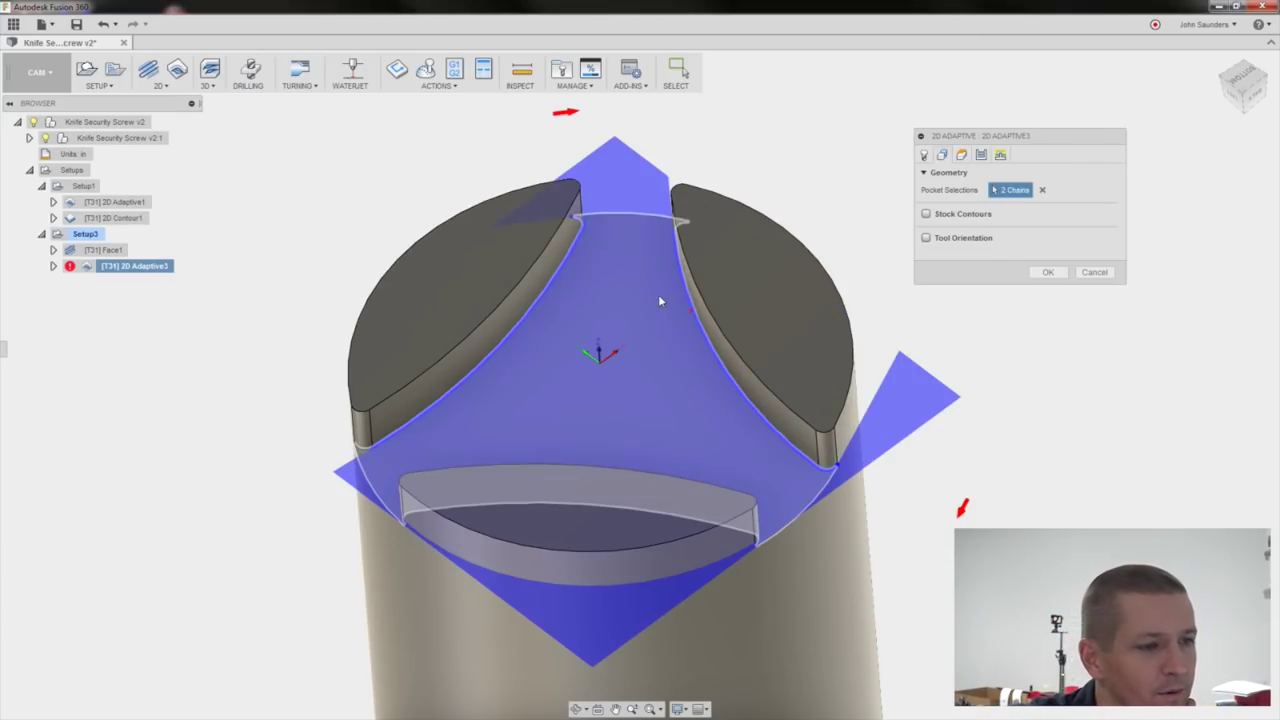
scroll(355, 440, up, 4)
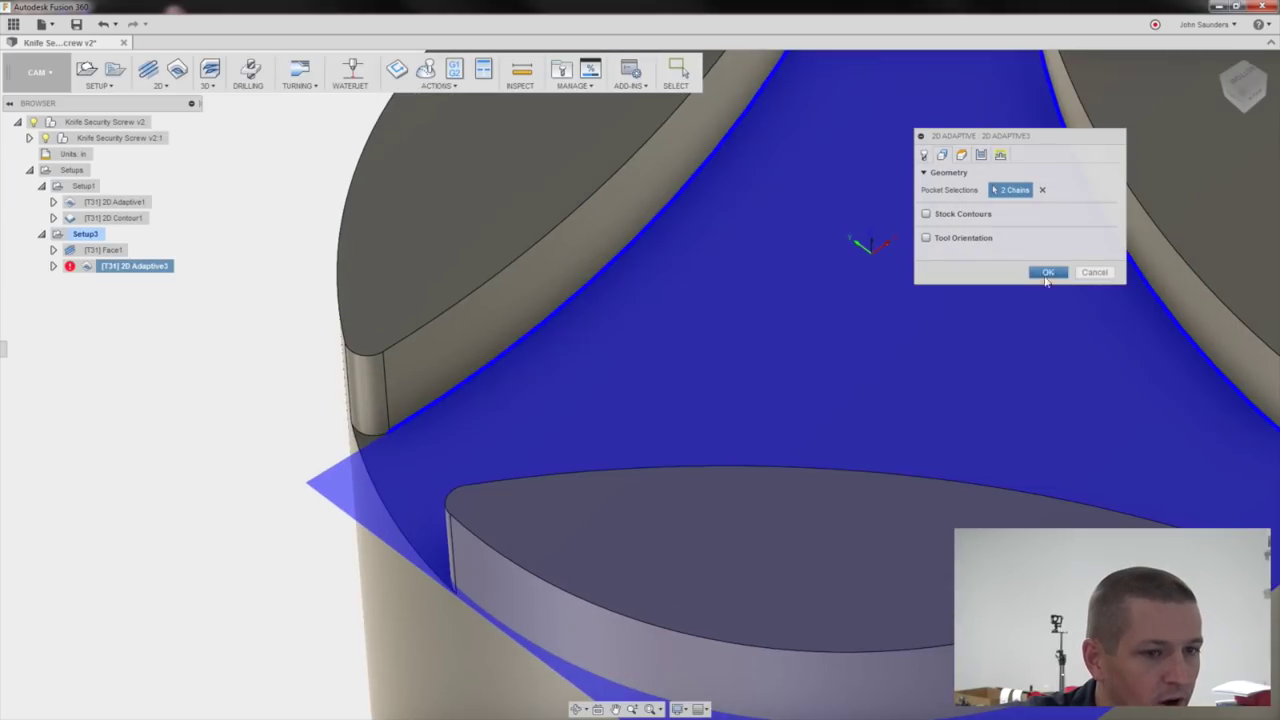
scroll(909, 368, down, 5)
scroll(1117, 510, up, 6)
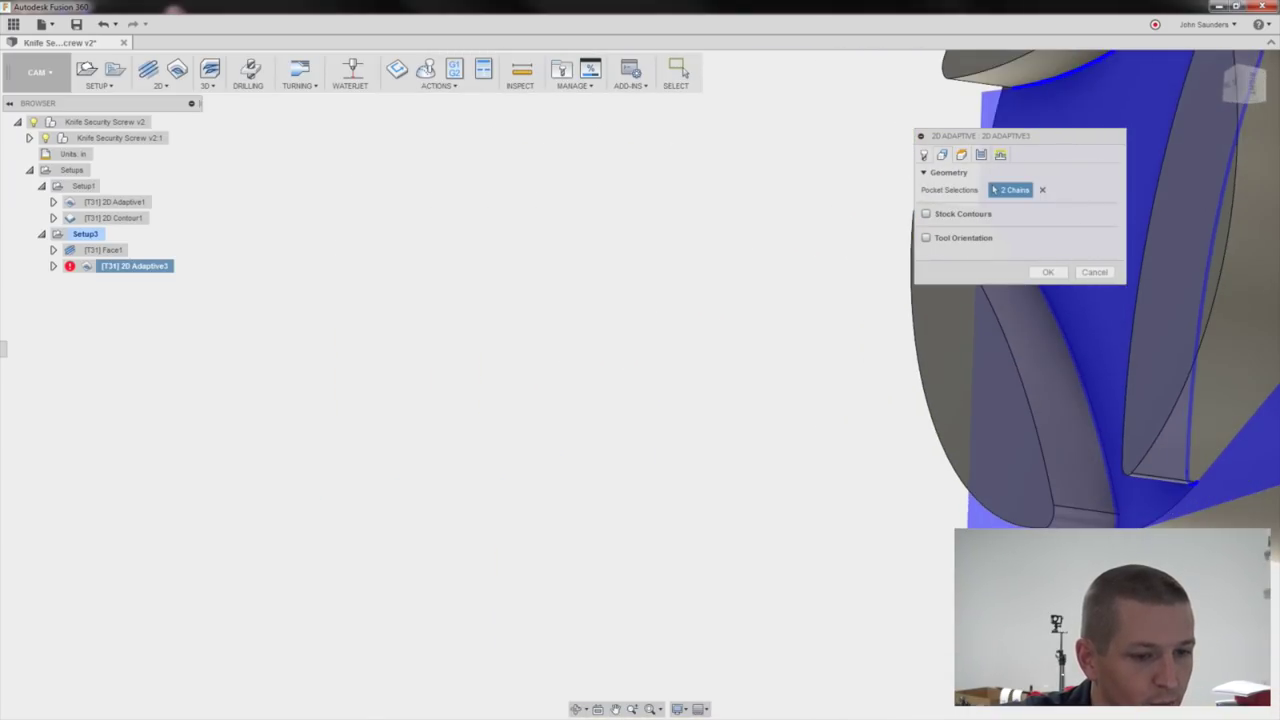
scroll(1117, 510, down, 3)
click(1048, 272)
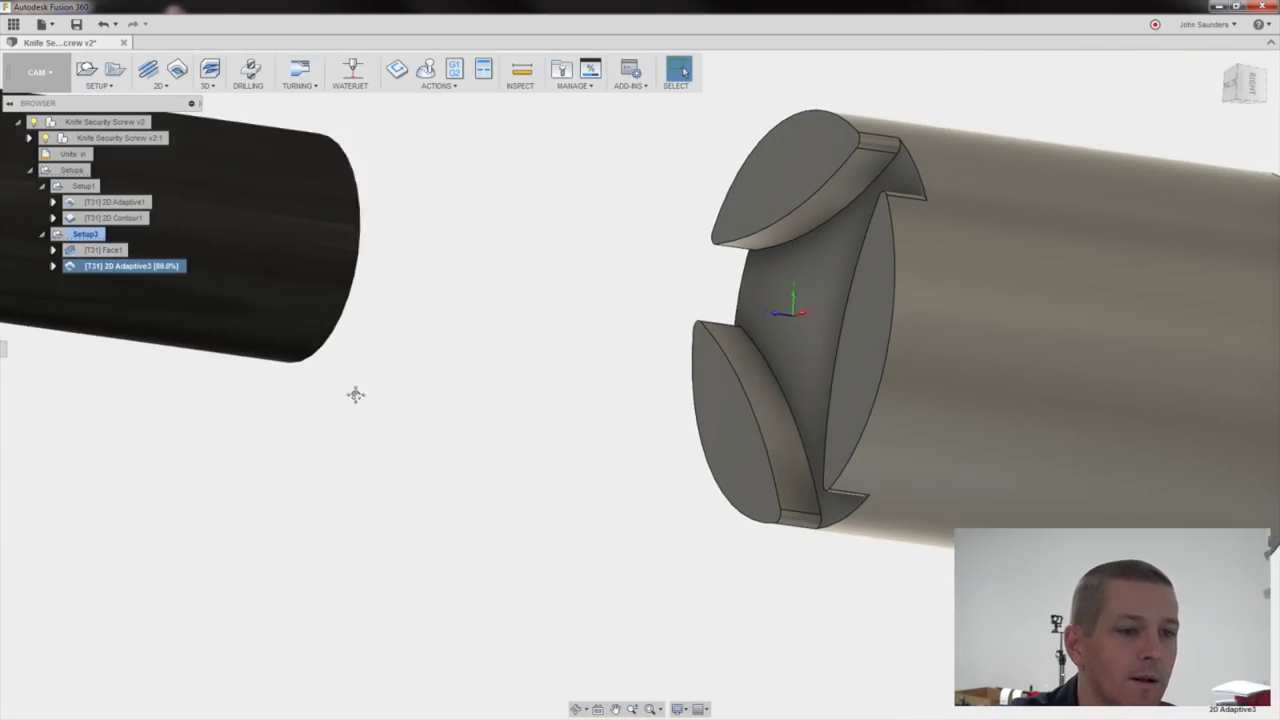
shift+middle_drag(354, 391, 631, 261)
scroll(363, 277, down, 2)
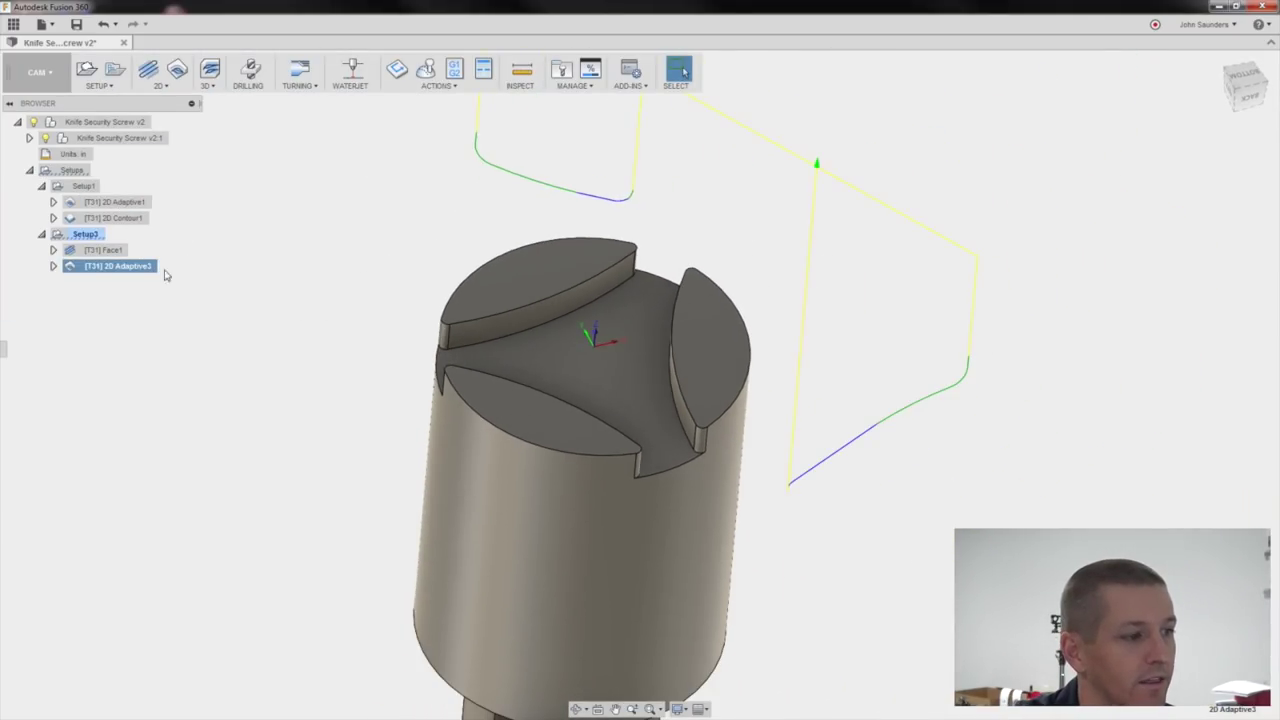
right_click(127, 274)
click(160, 280)
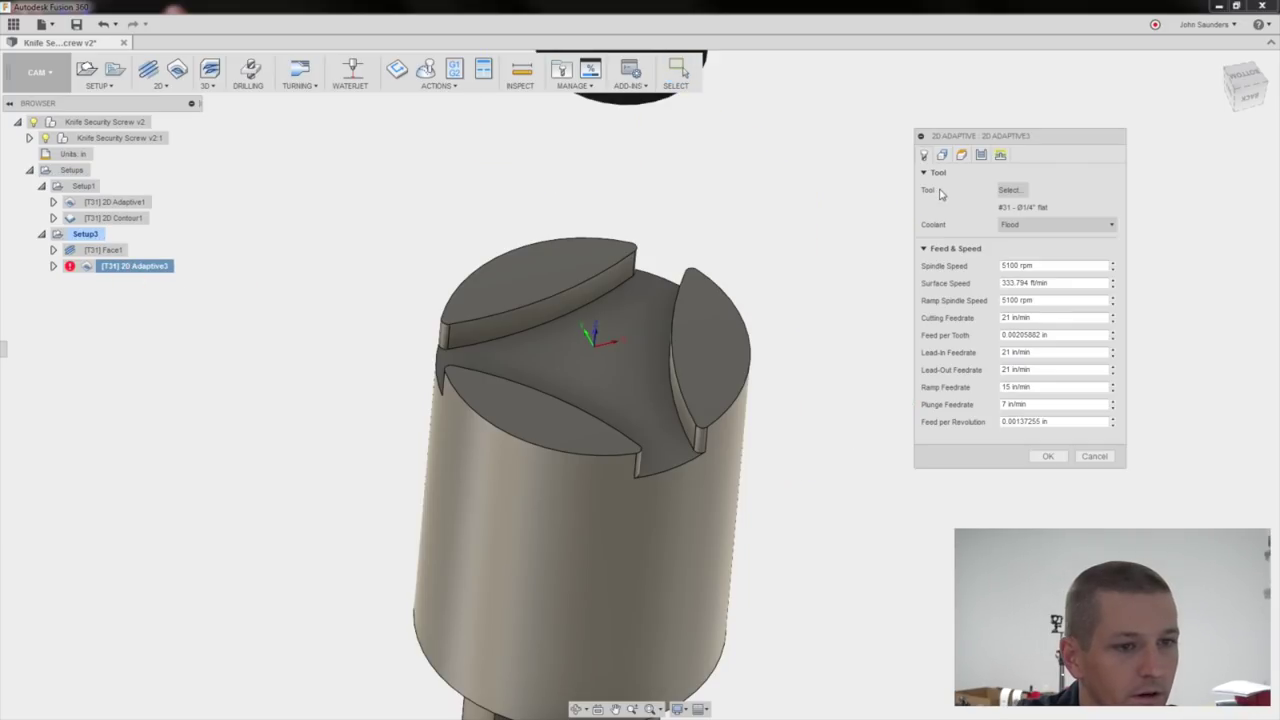
click(1011, 191)
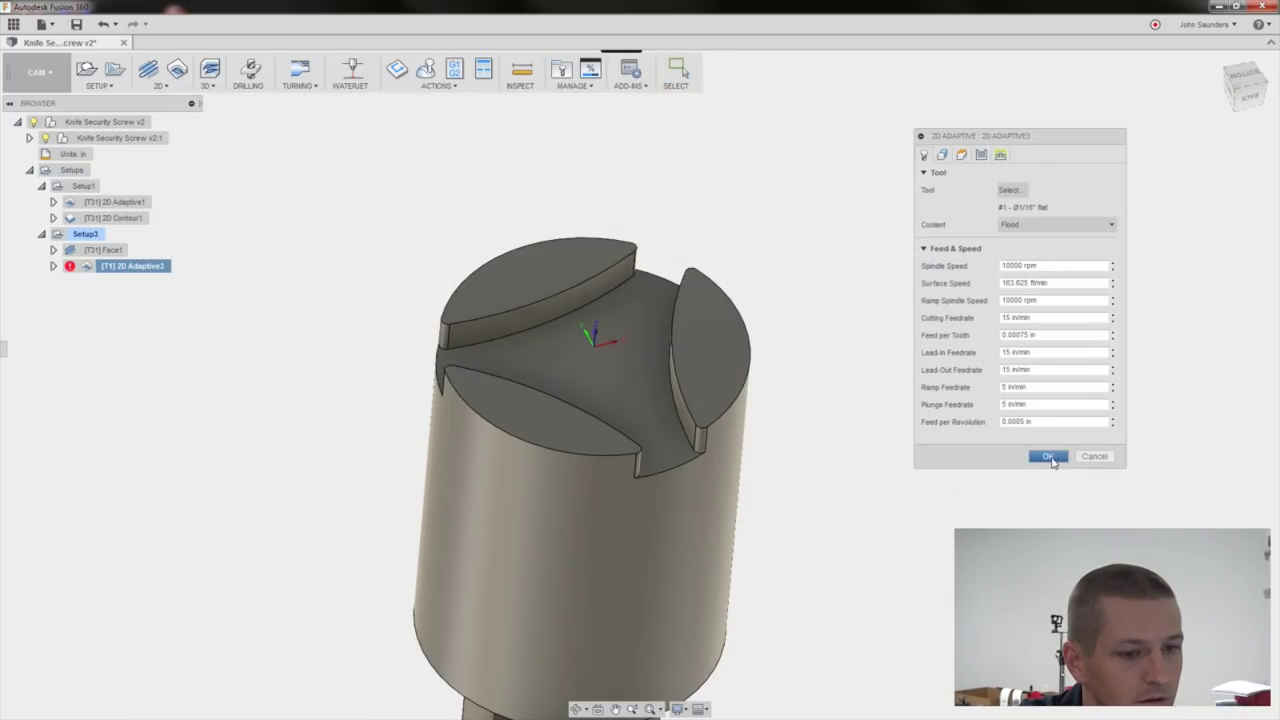
click(1053, 454)
scroll(462, 297, up, 3)
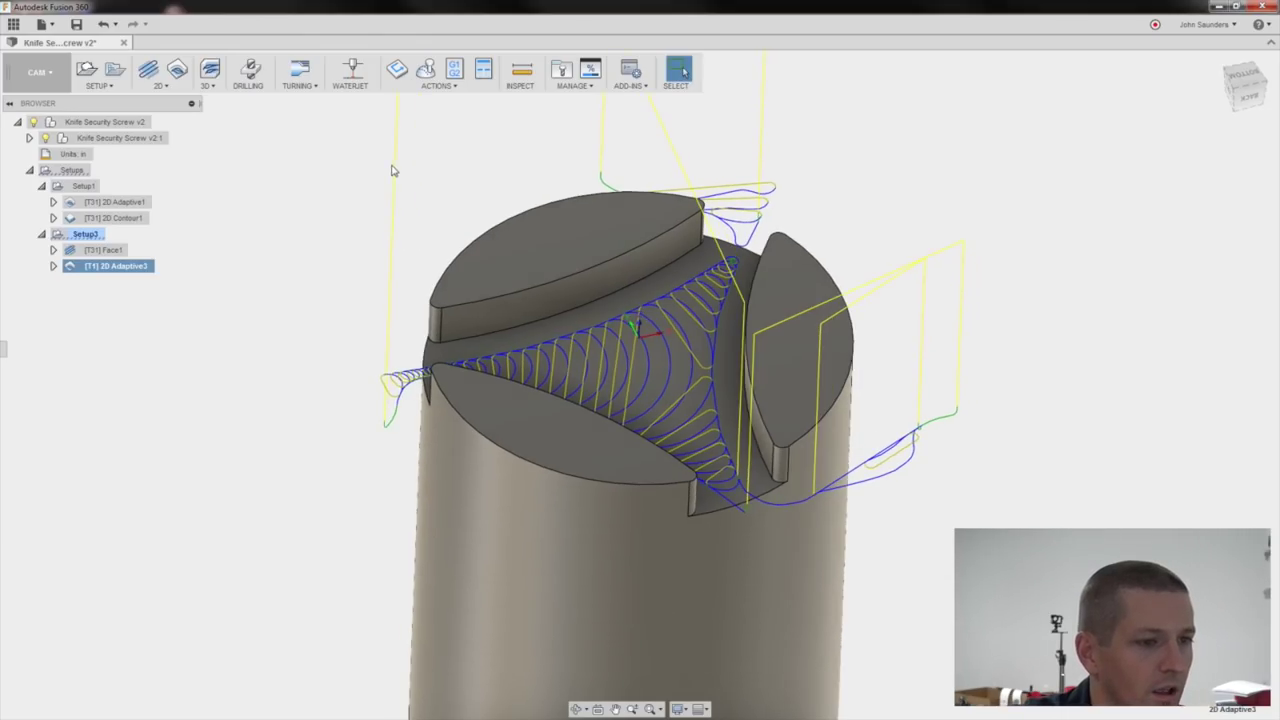
Delete 2D Adaptive3 and add a 3D Adaptive Clearing with the 1/16 in flat end mill.
key(Delete)
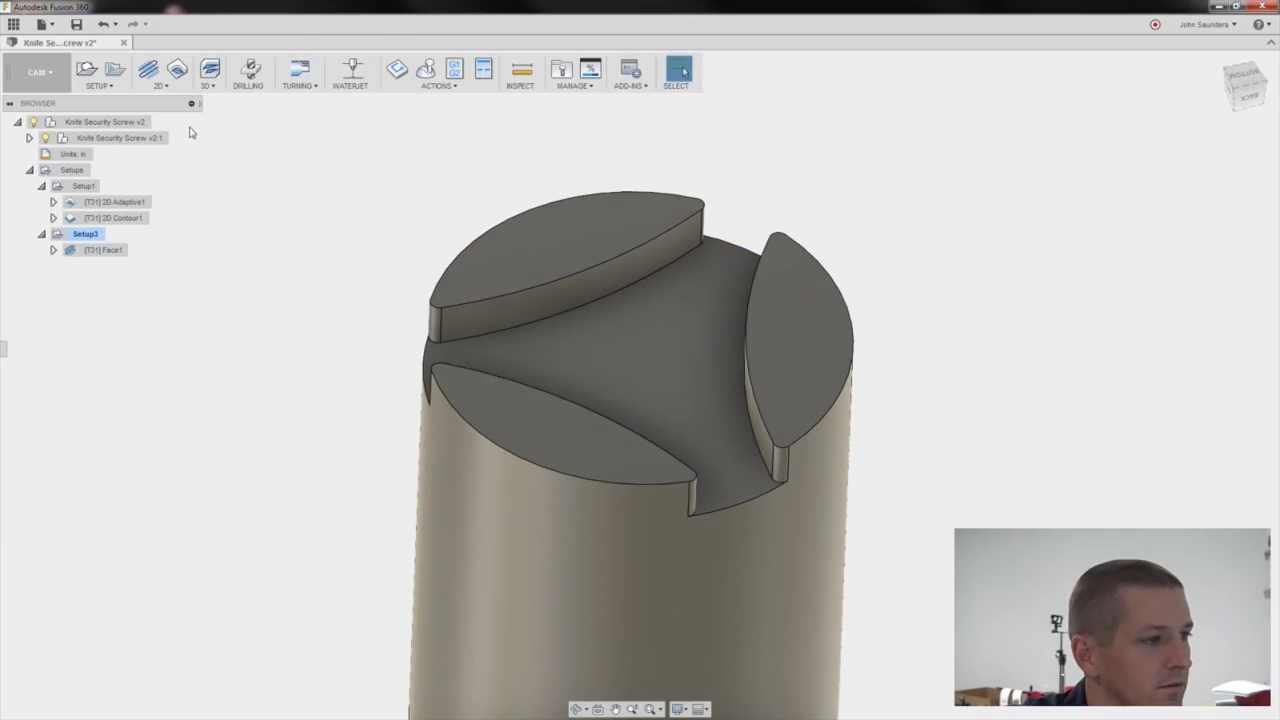
click(209, 80)
click(222, 107)
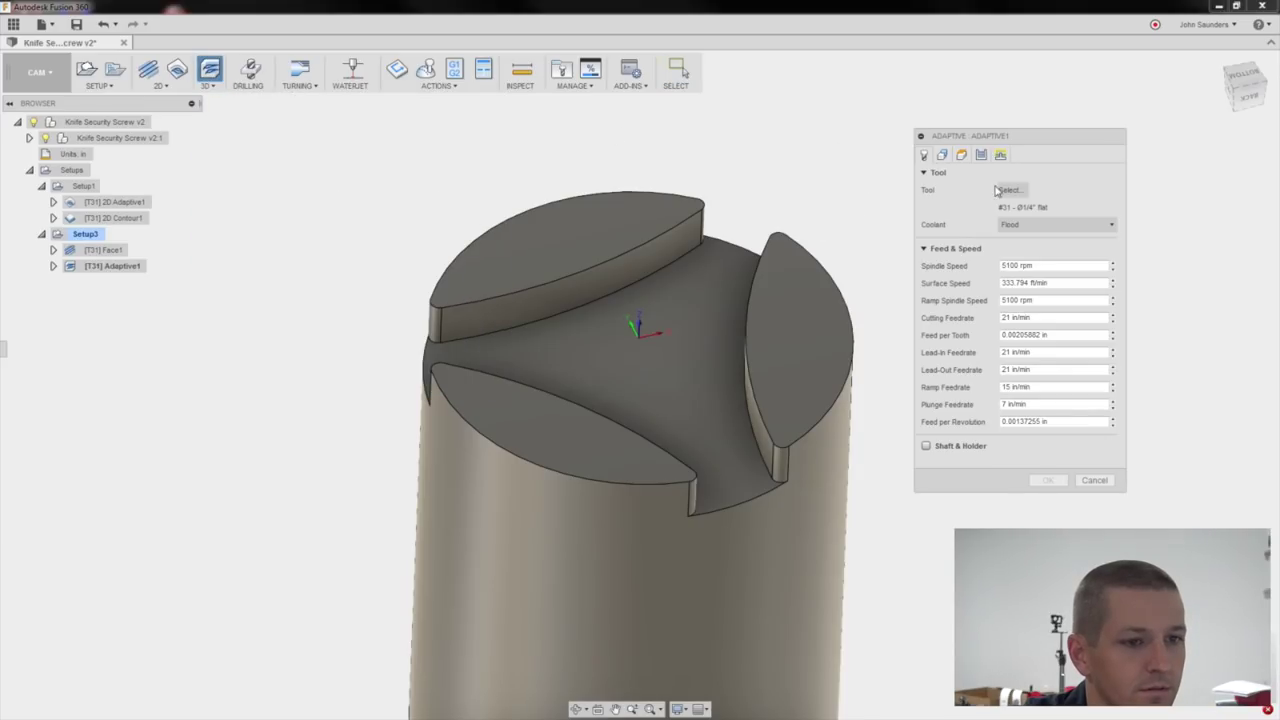
click(1008, 190)
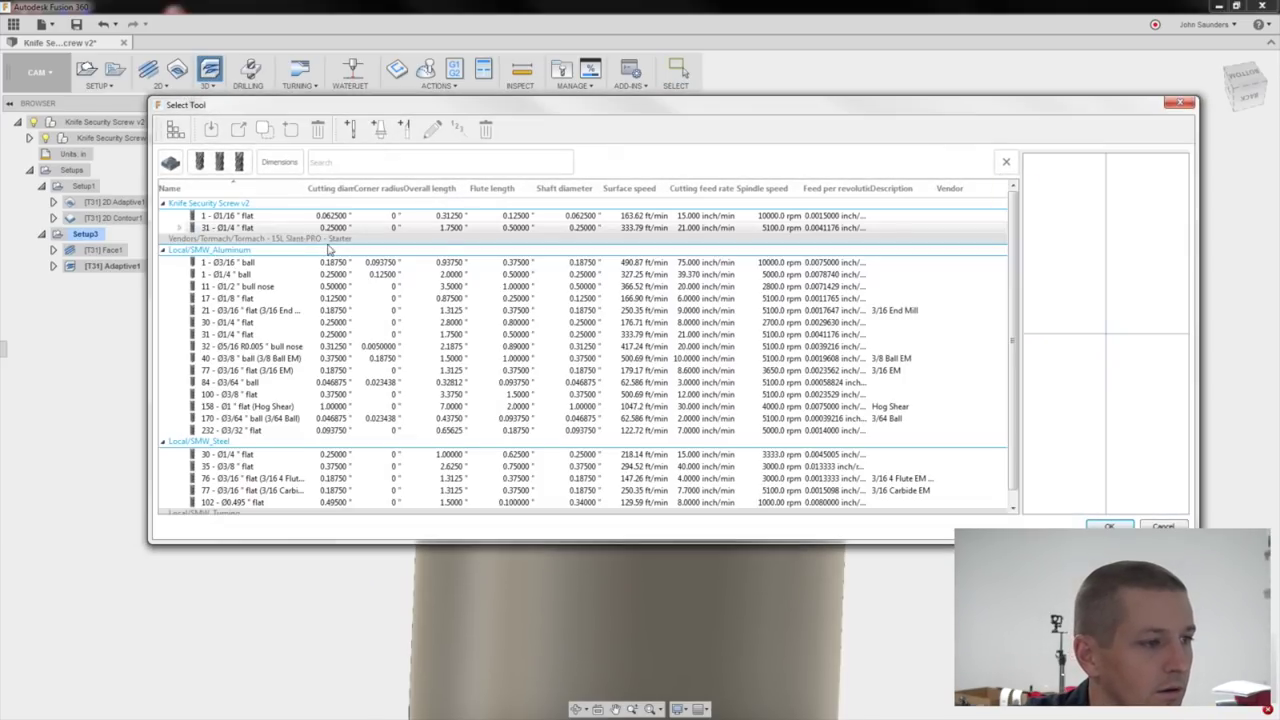
click(250, 217)
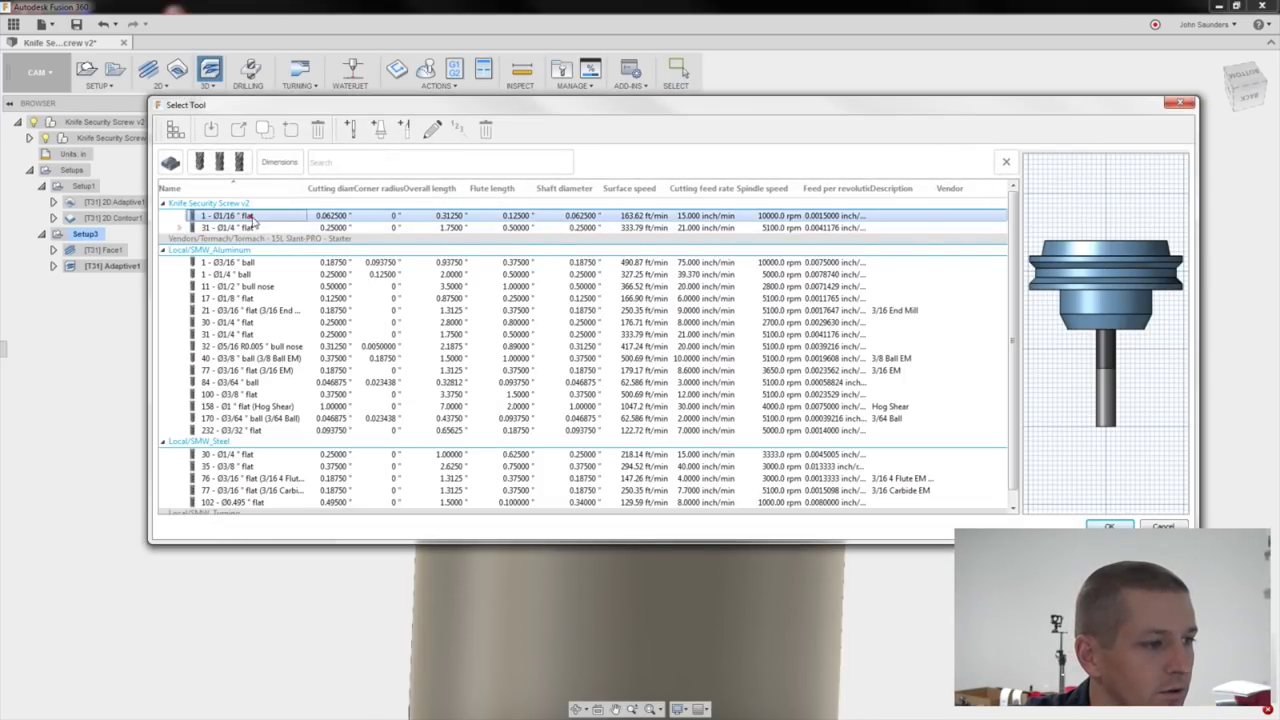
click(1108, 527)
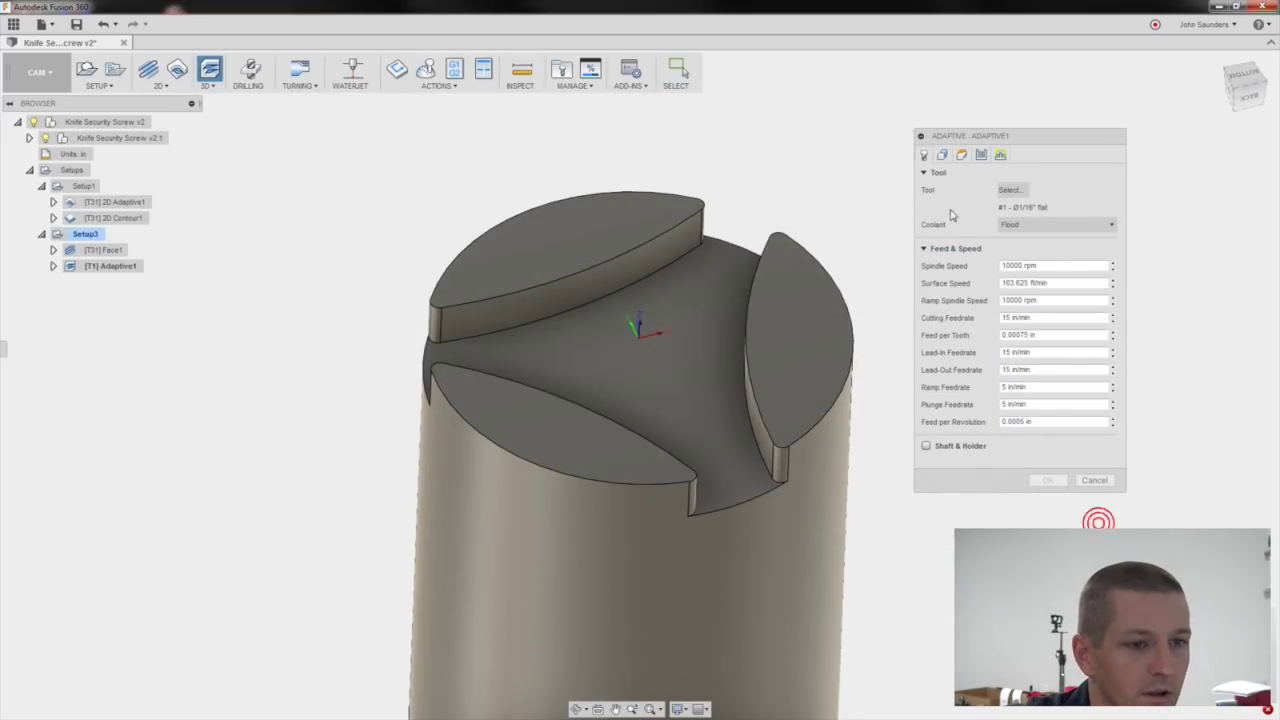
Set 0.1 in maximum stepdown, 0.005 in radial stock and 0 axial stock to leave.
click(942, 155)
click(981, 155)
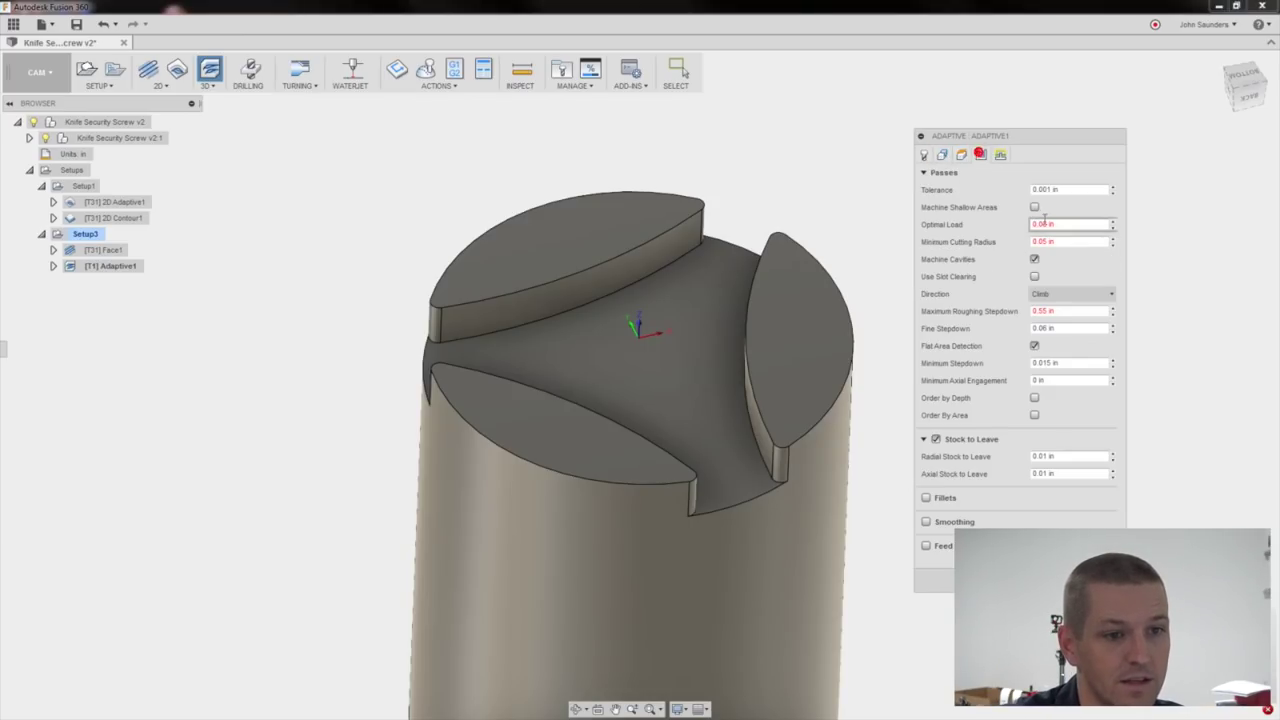
click(1052, 311)
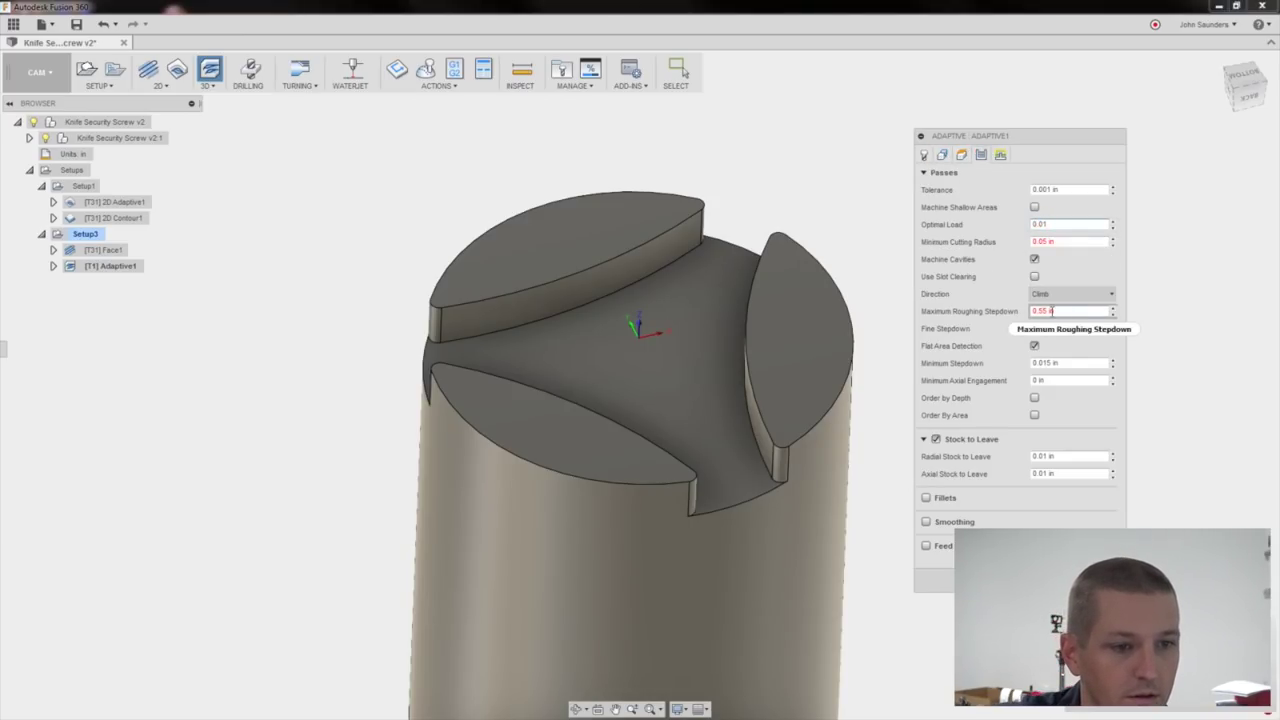
text(0.1)
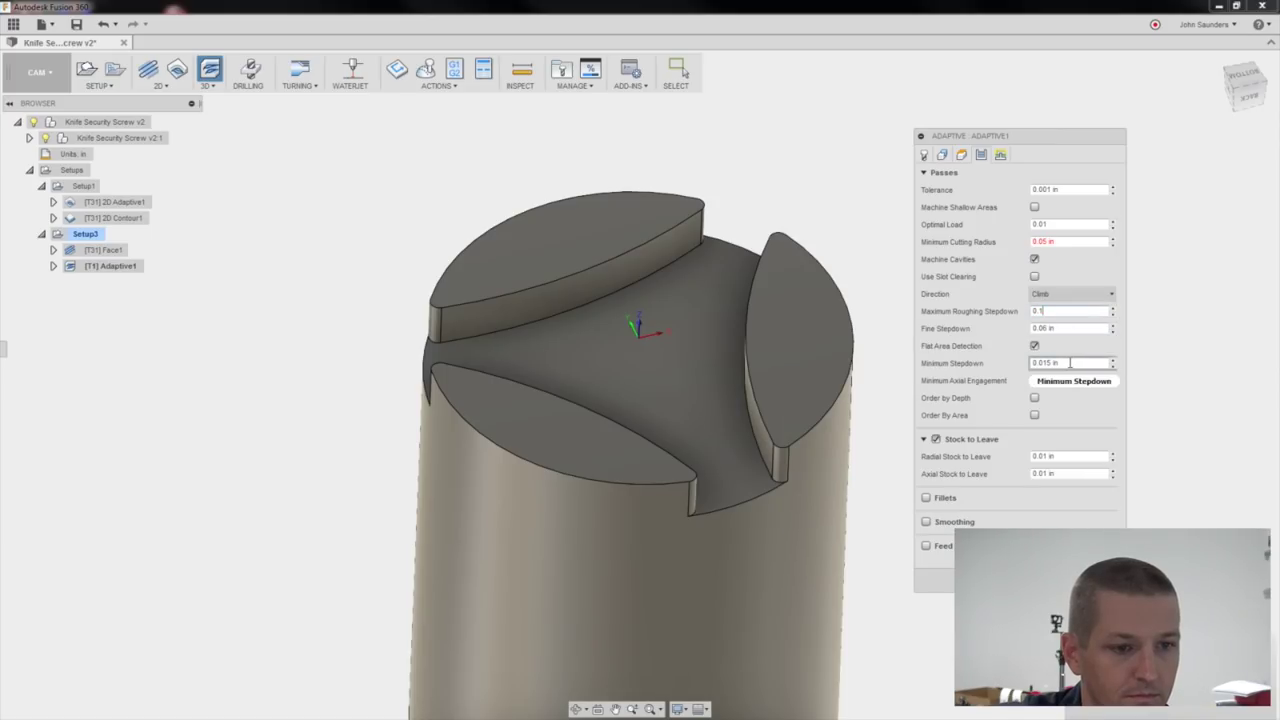
click(1093, 458)
text(0.005)
click(1045, 475)
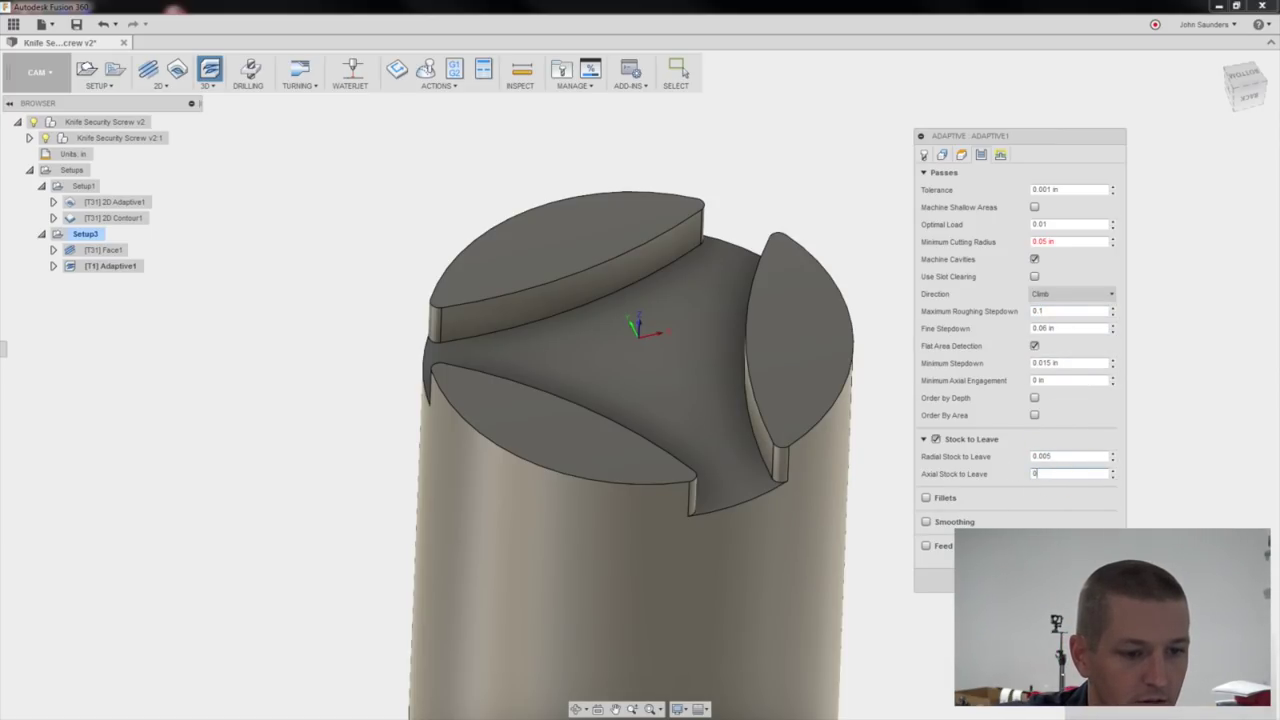
Set the bottom height to the pocket floor face and generate the adaptive toolpath.
click(961, 155)
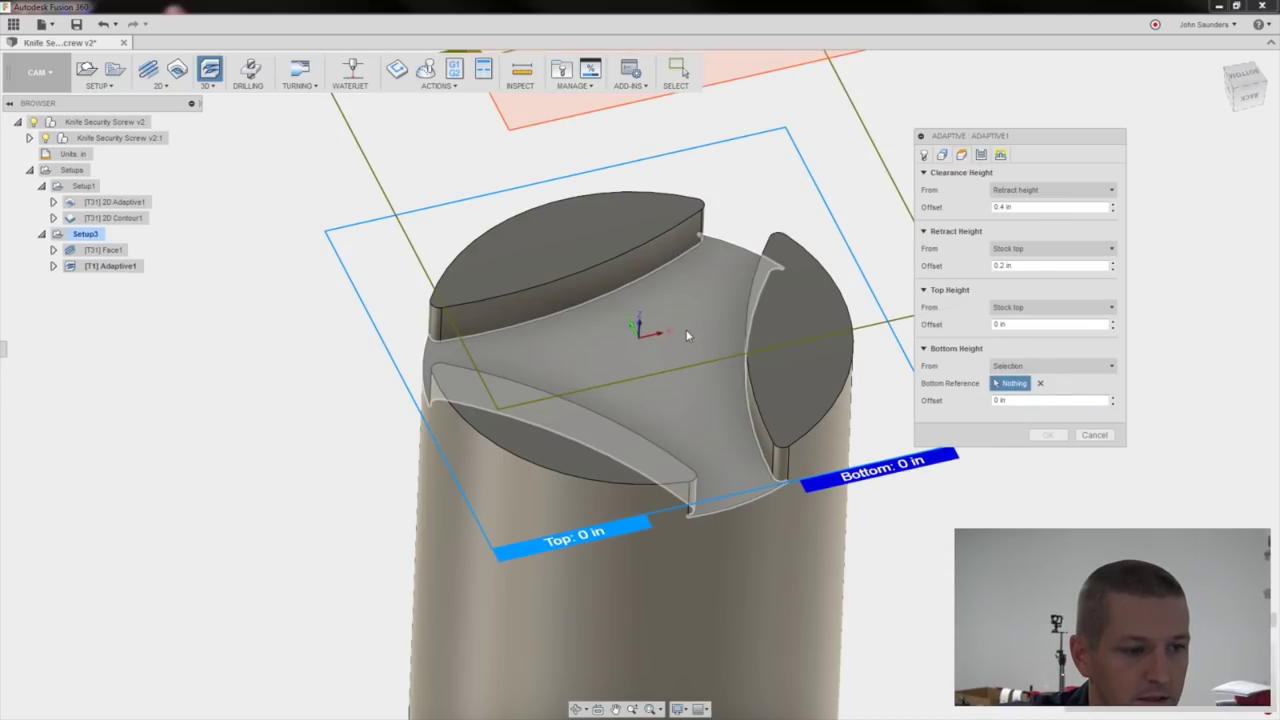
click(705, 298)
click(1032, 400)
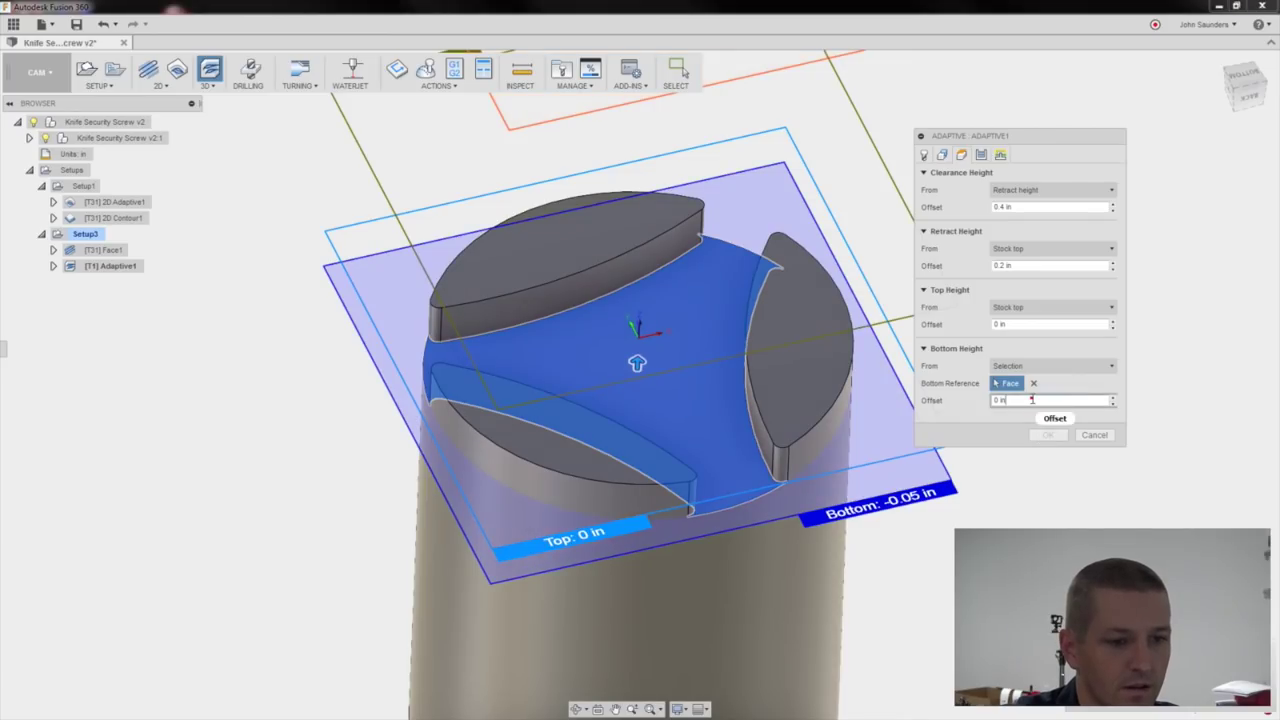
click(981, 155)
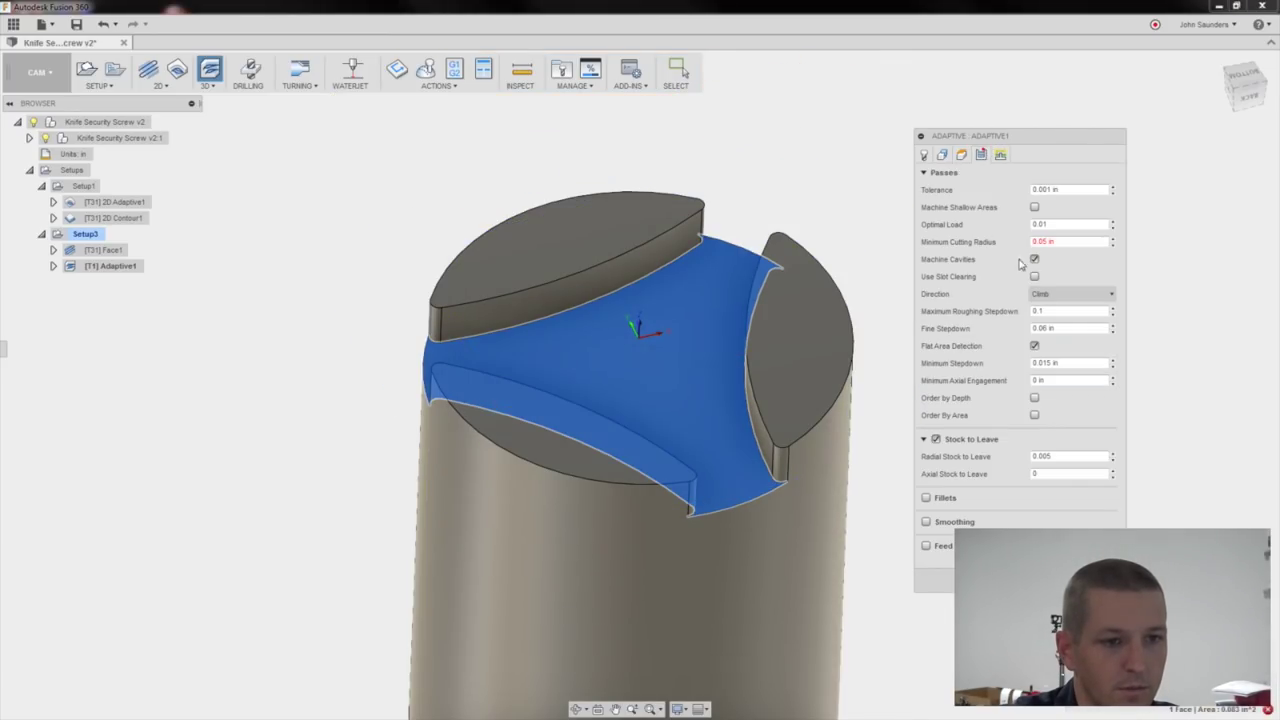
key(BackSpace)
key(BackSpace)
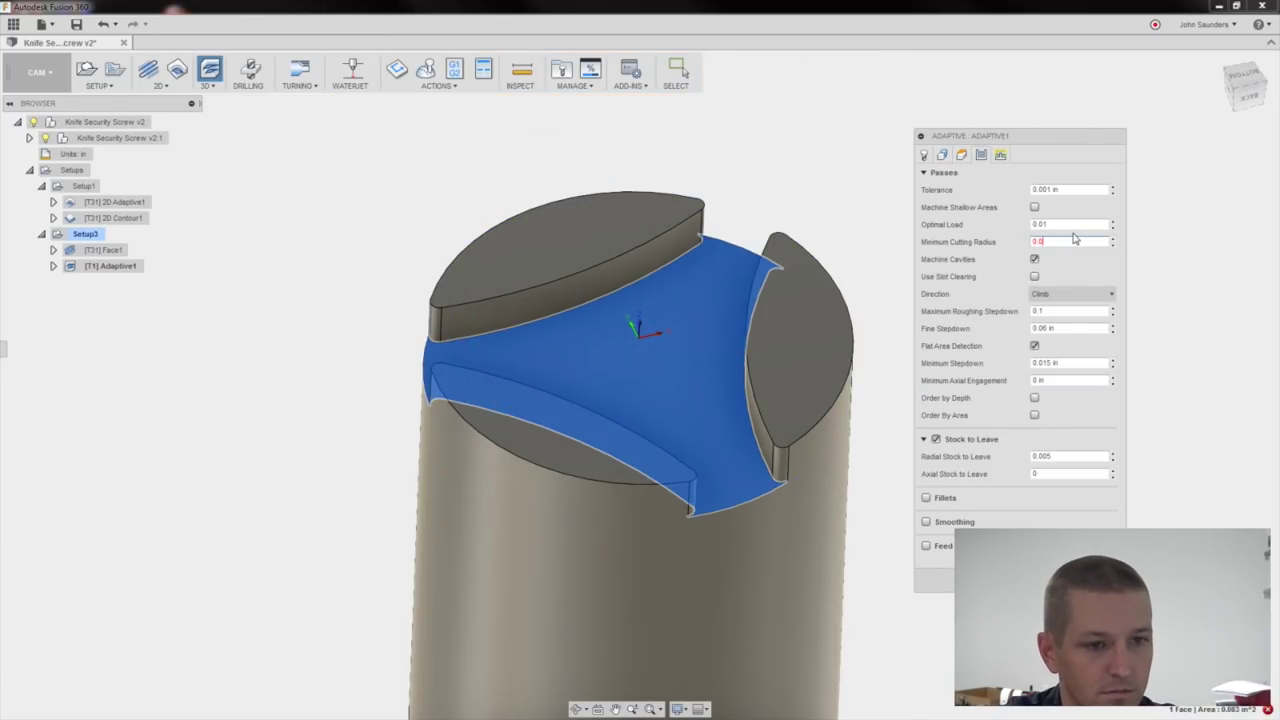
key(Return)
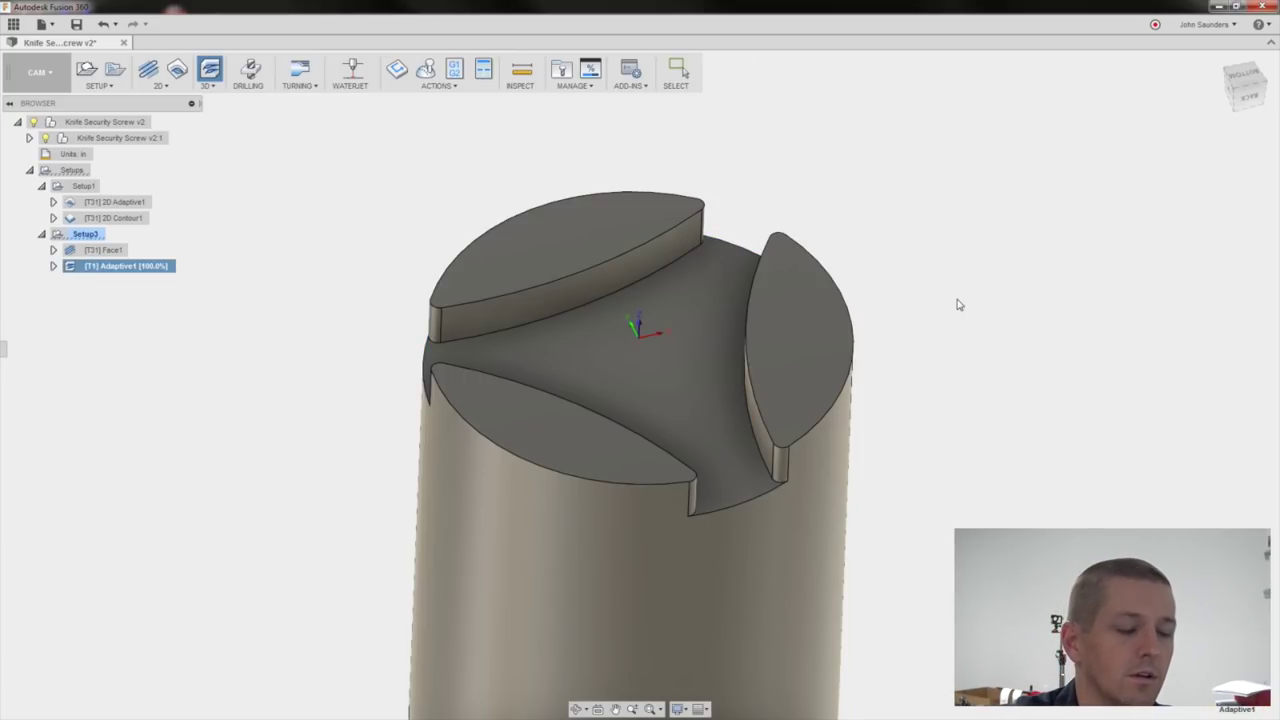
Edit Adaptive1 to use a 0.002 in minimum cutting radius and regenerate.
scroll(926, 177, up, 3)
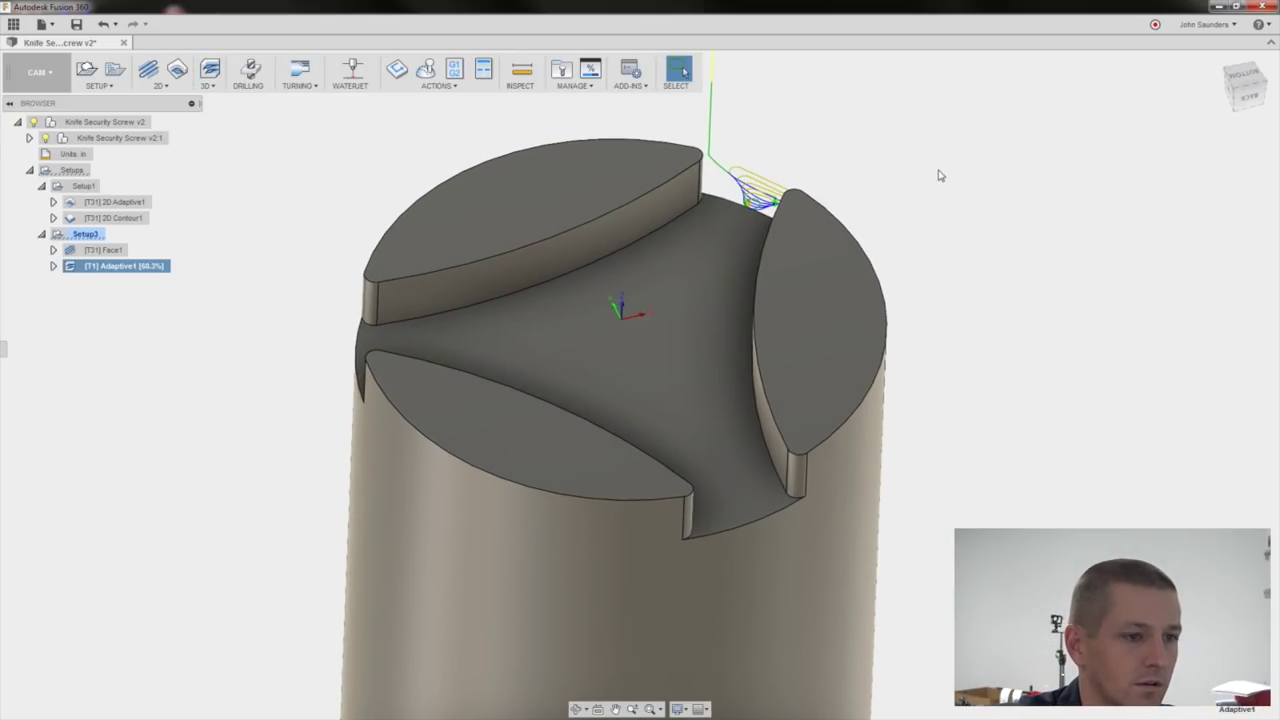
mouse_move(939, 175)
shift+middle_down()
mouse_move(940, 271)
mouse_move(971, 340)
mouse_move(958, 330)
mouse_move(977, 214)
mouse_move(728, 226)
shift+middle_up()
right_click(140, 272)
click(195, 277)
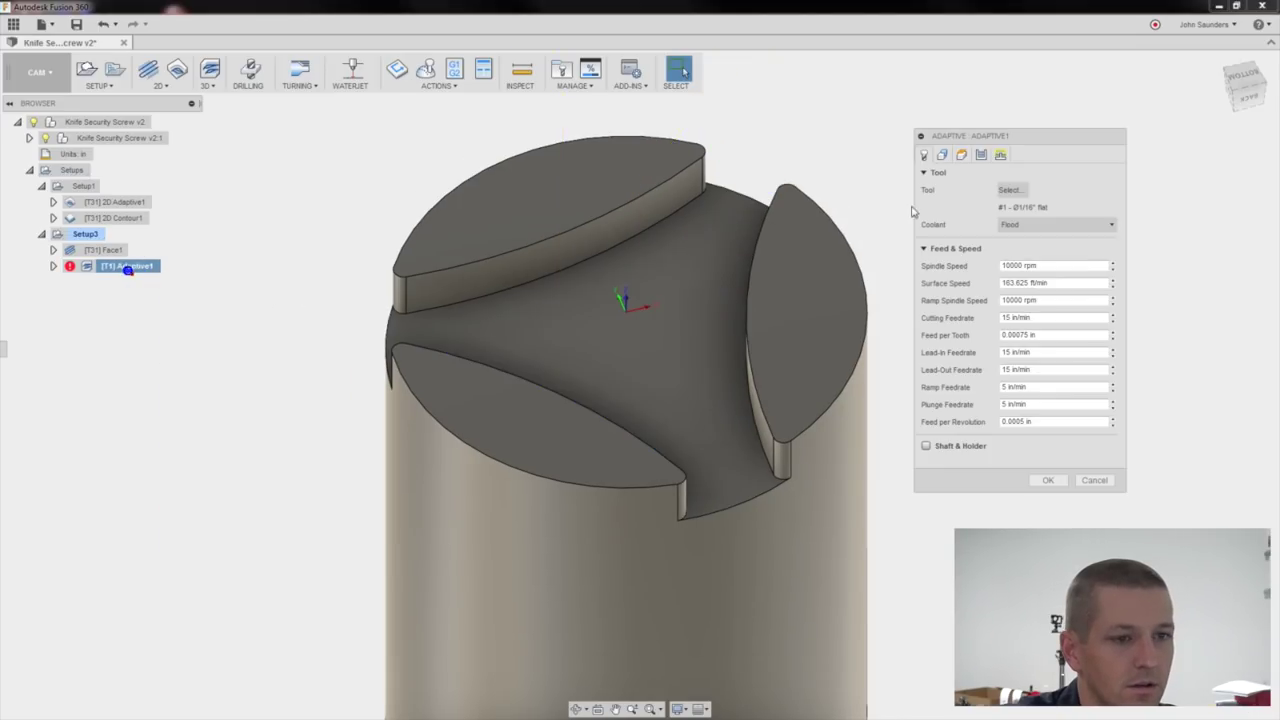
click(982, 156)
triple_click(1046, 241)
text(0.002)
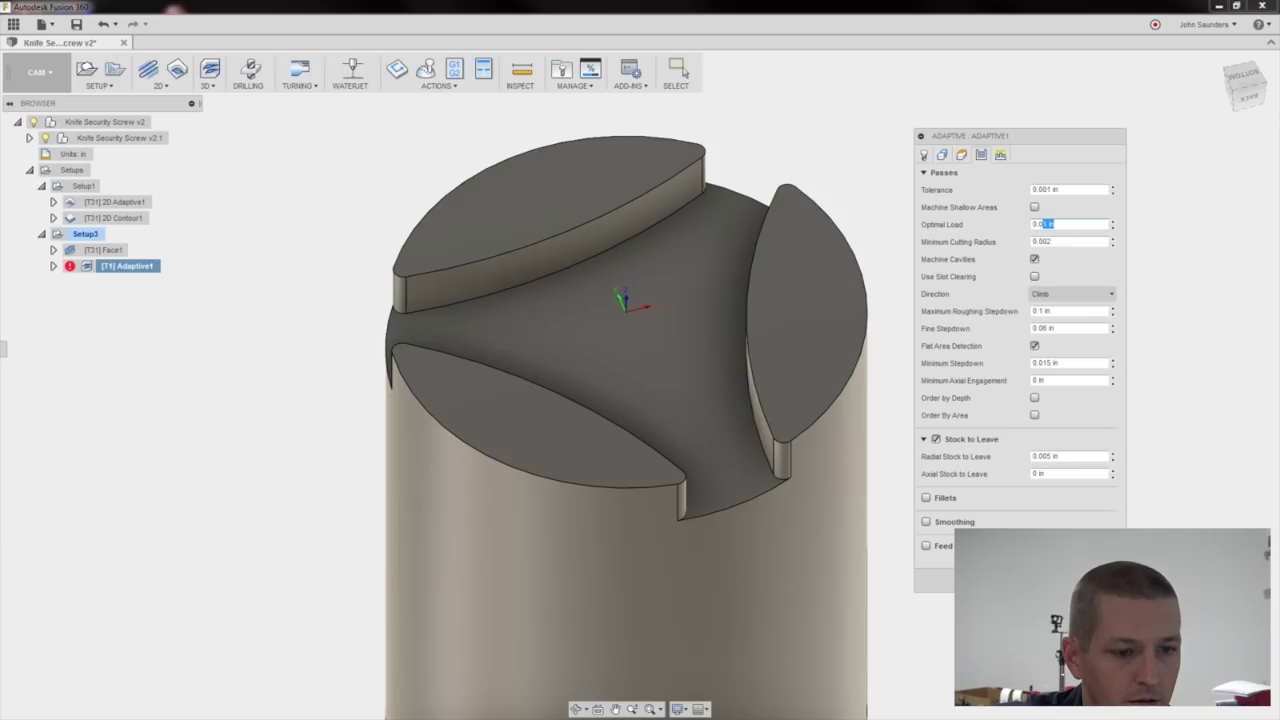
key(Return)
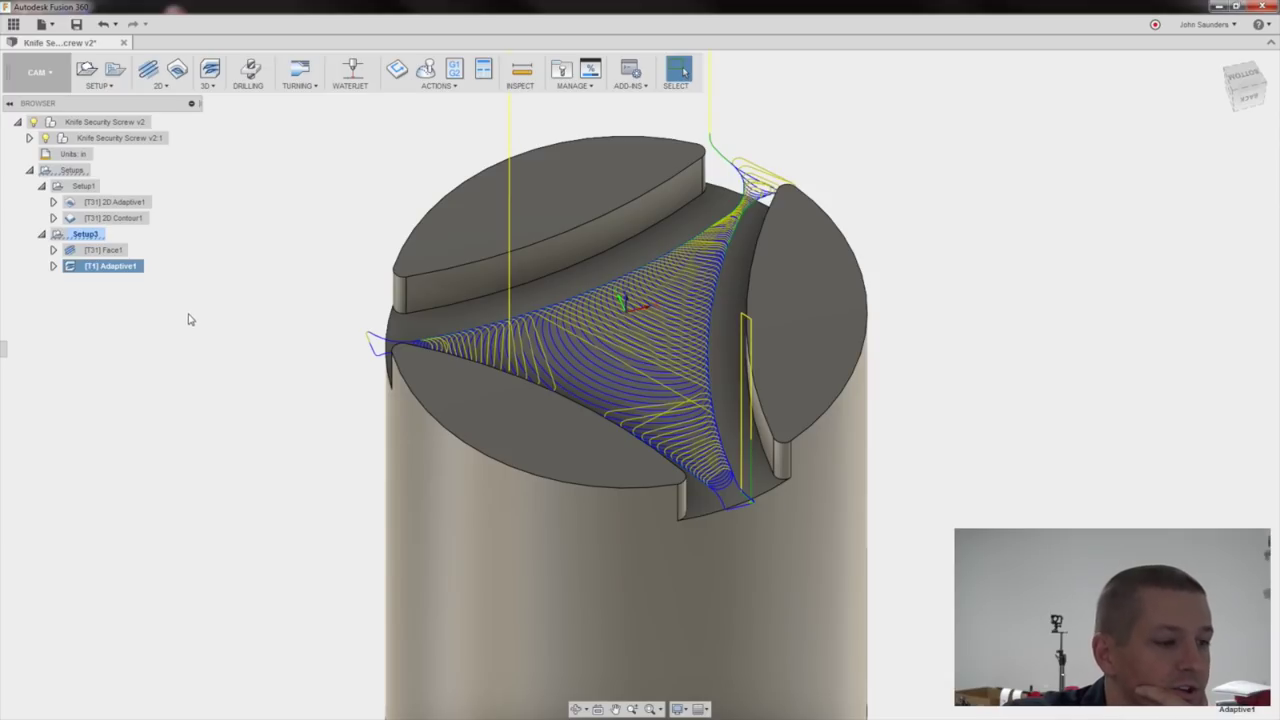
Reopen Adaptive1, review its passes and tool settings, and regenerate the toolpath.
right_click(90, 265)
click(115, 282)
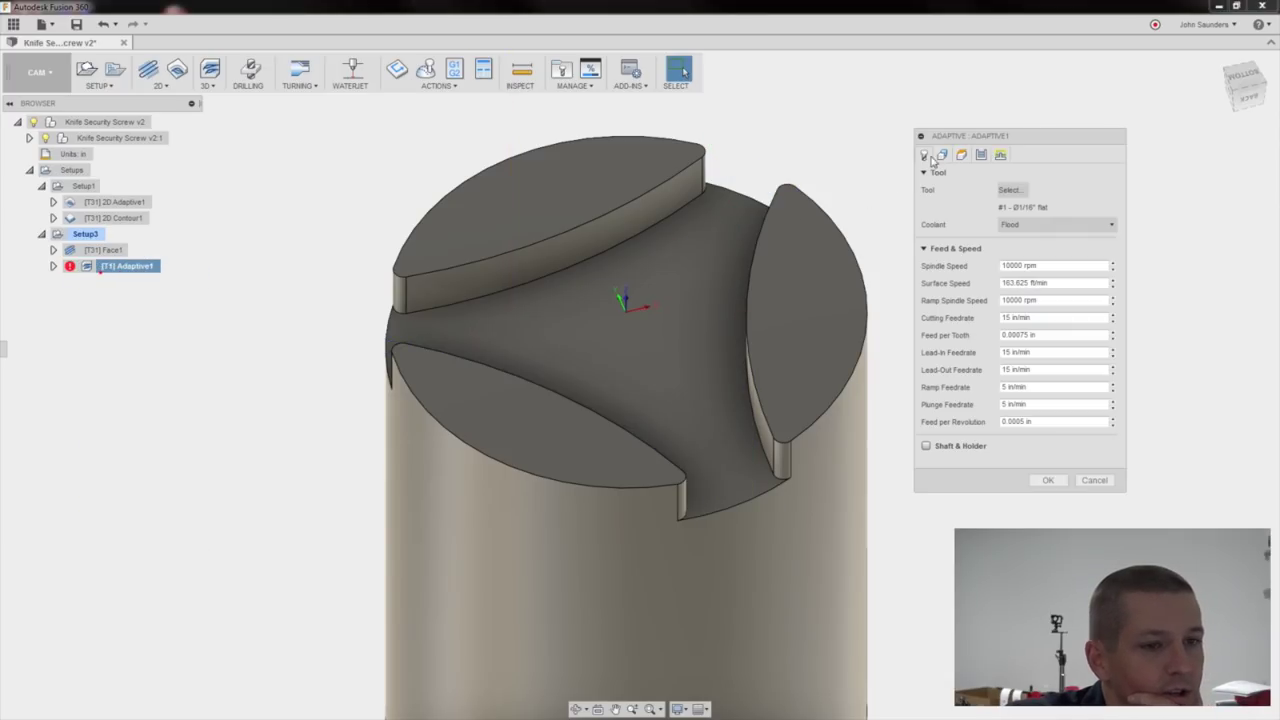
click(981, 155)
mouse_move(1045, 242)
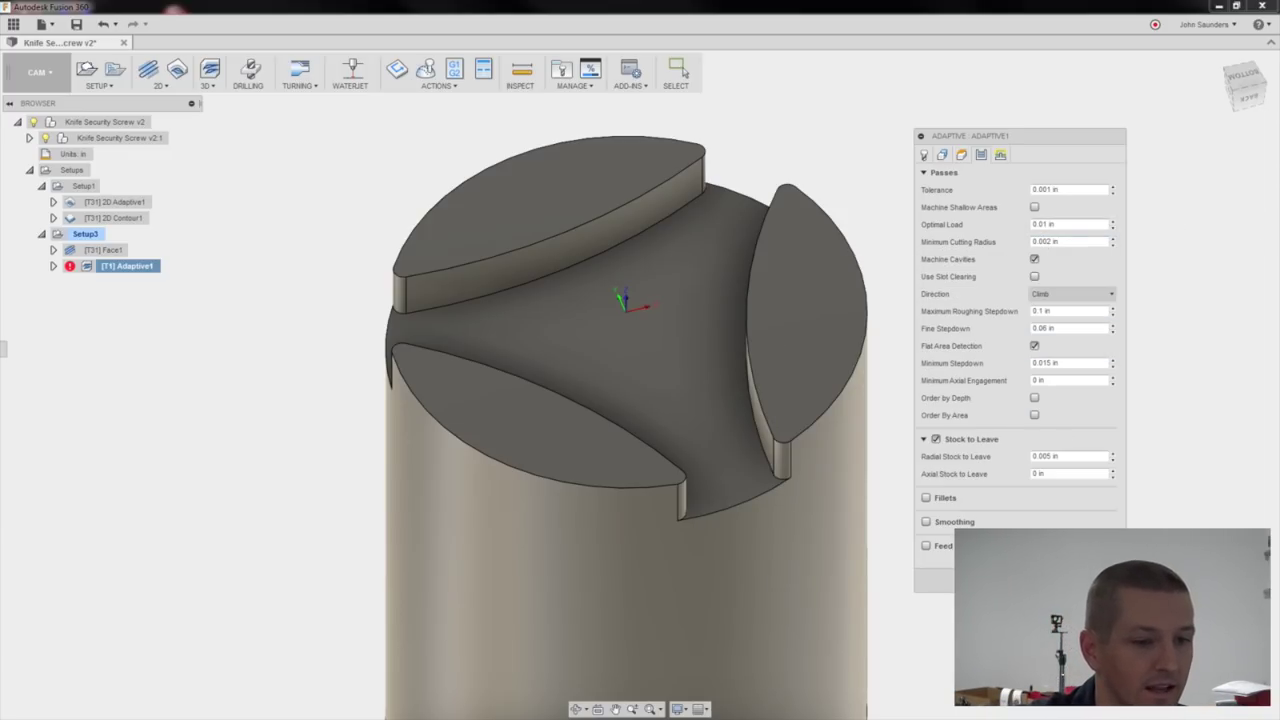
click(930, 155)
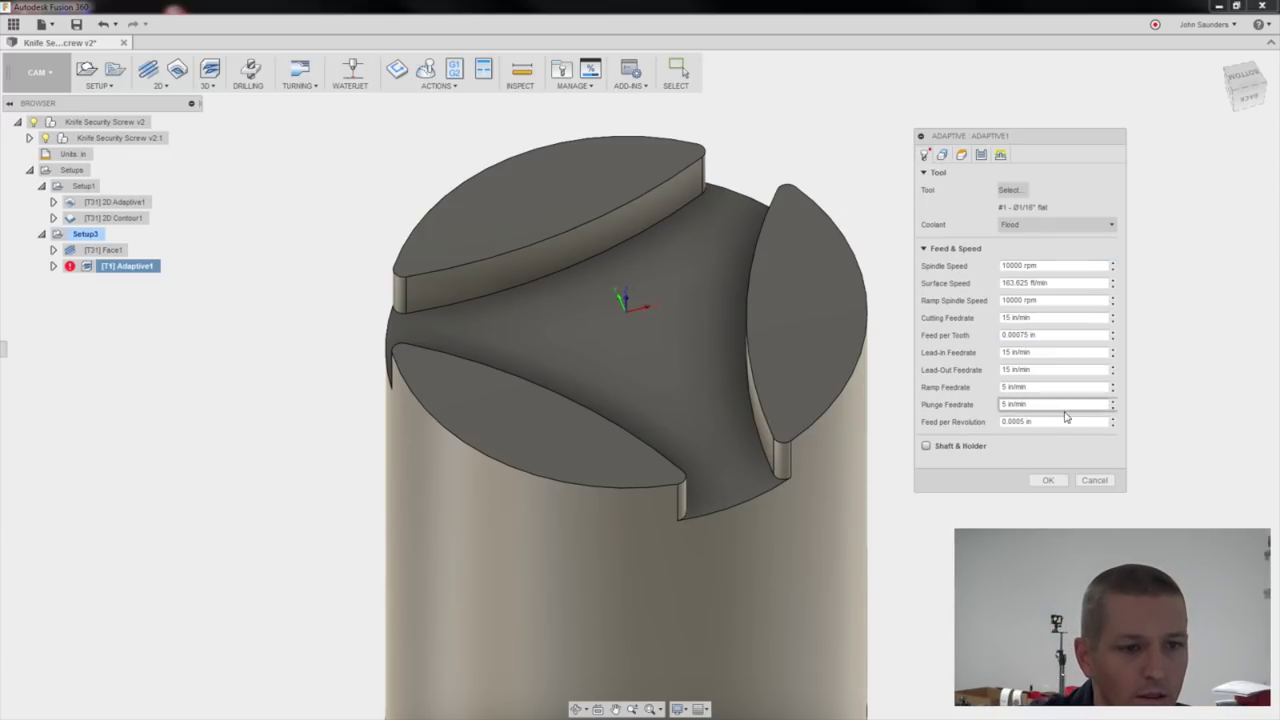
click(1055, 478)
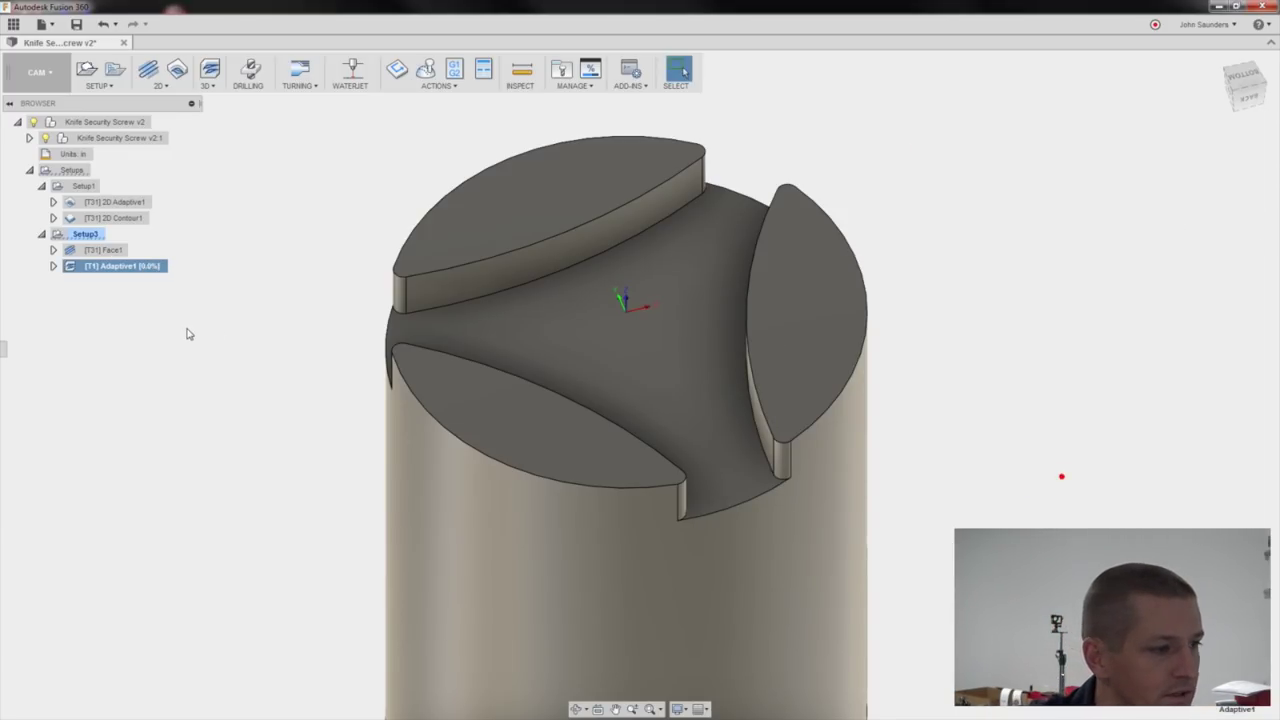
Check Adaptive1's estimated machining time of 0:01:23.
right_click(104, 268)
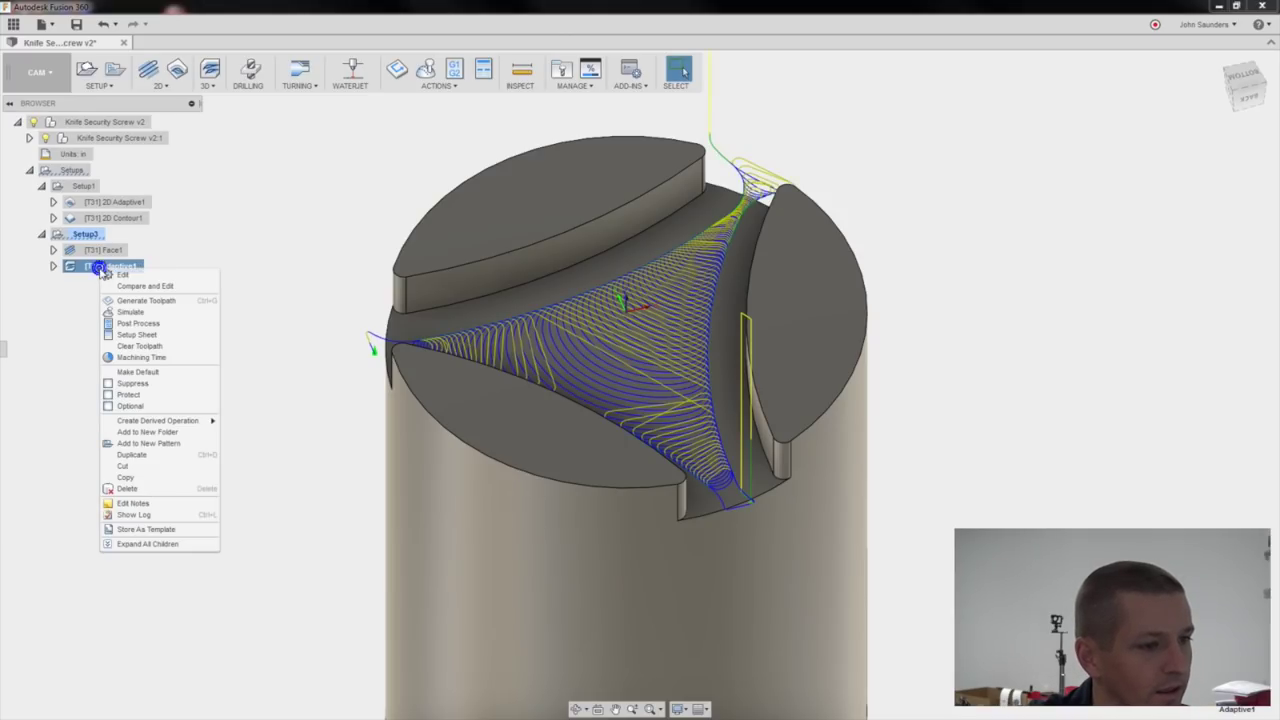
click(142, 357)
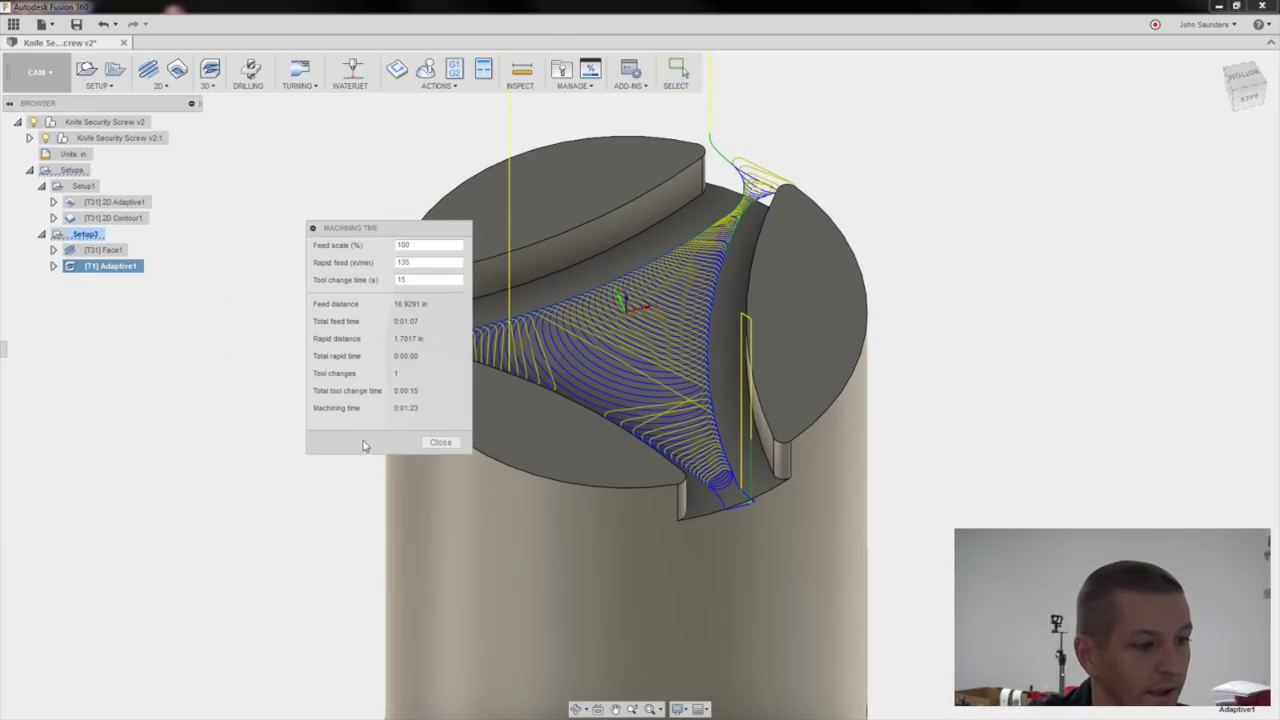
click(441, 442)
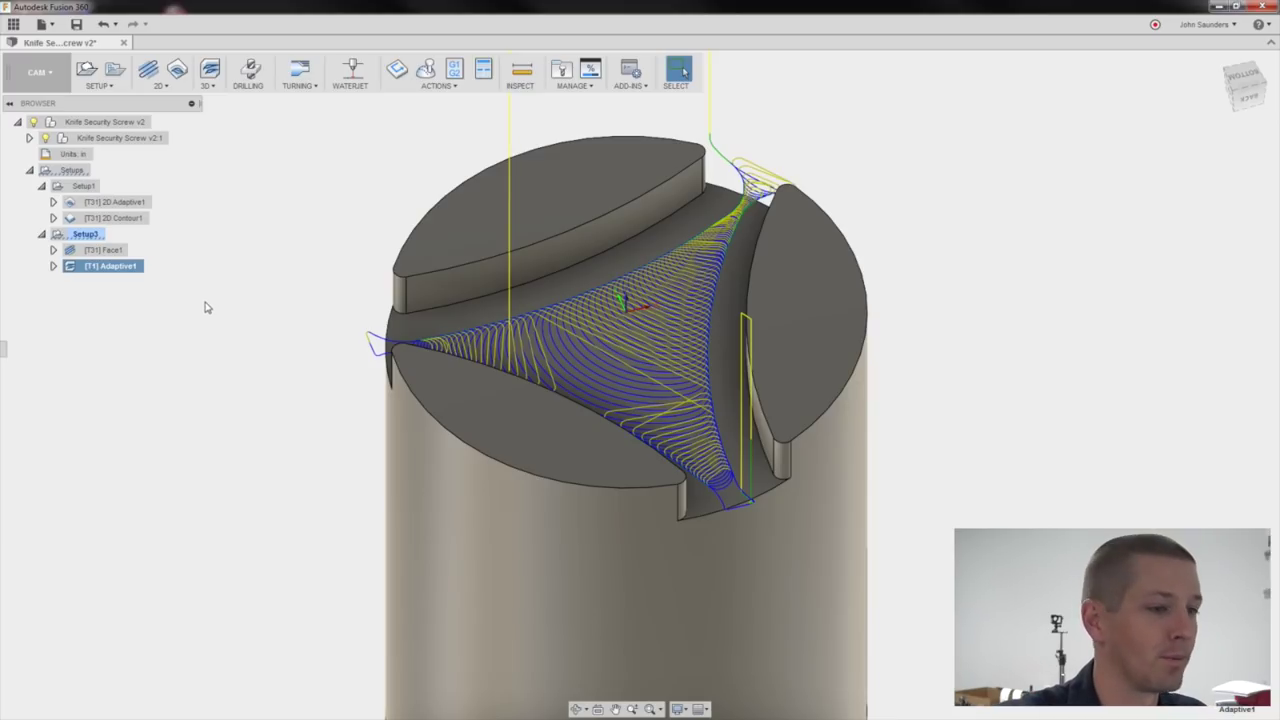
Start a 2D Contour and select the blade wall edge chains on the three lobes.
click(161, 86)
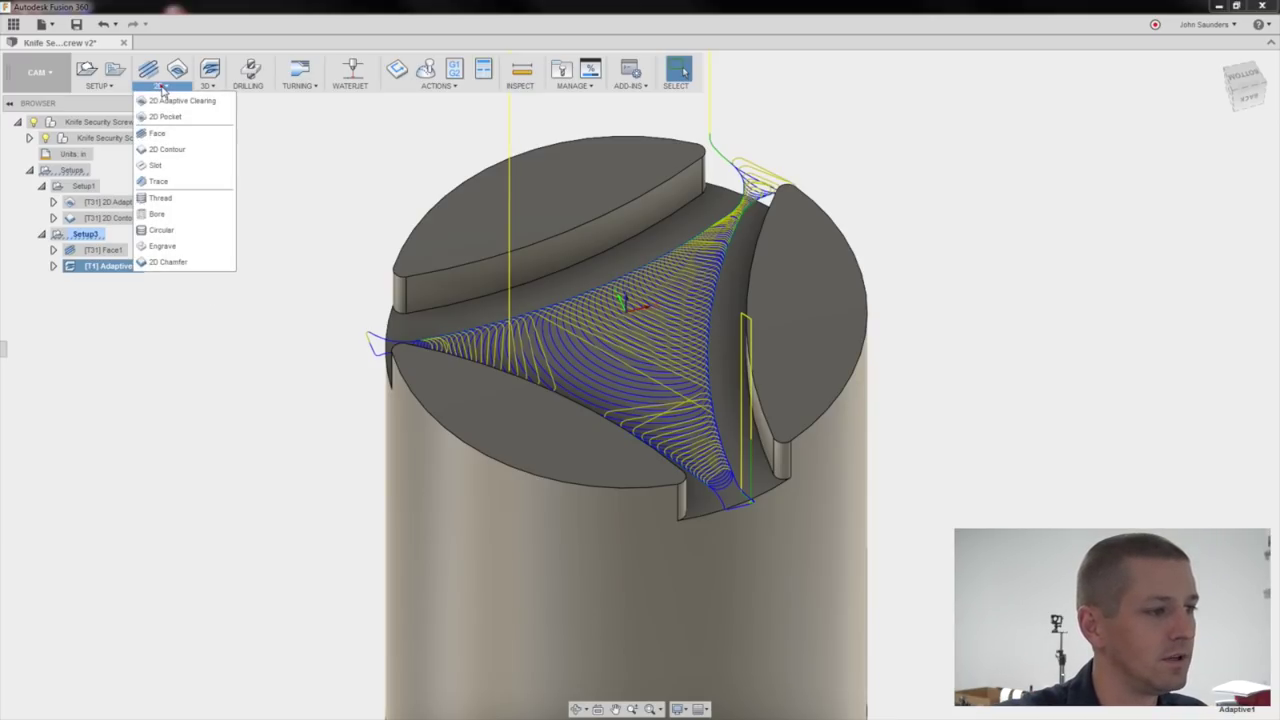
click(168, 149)
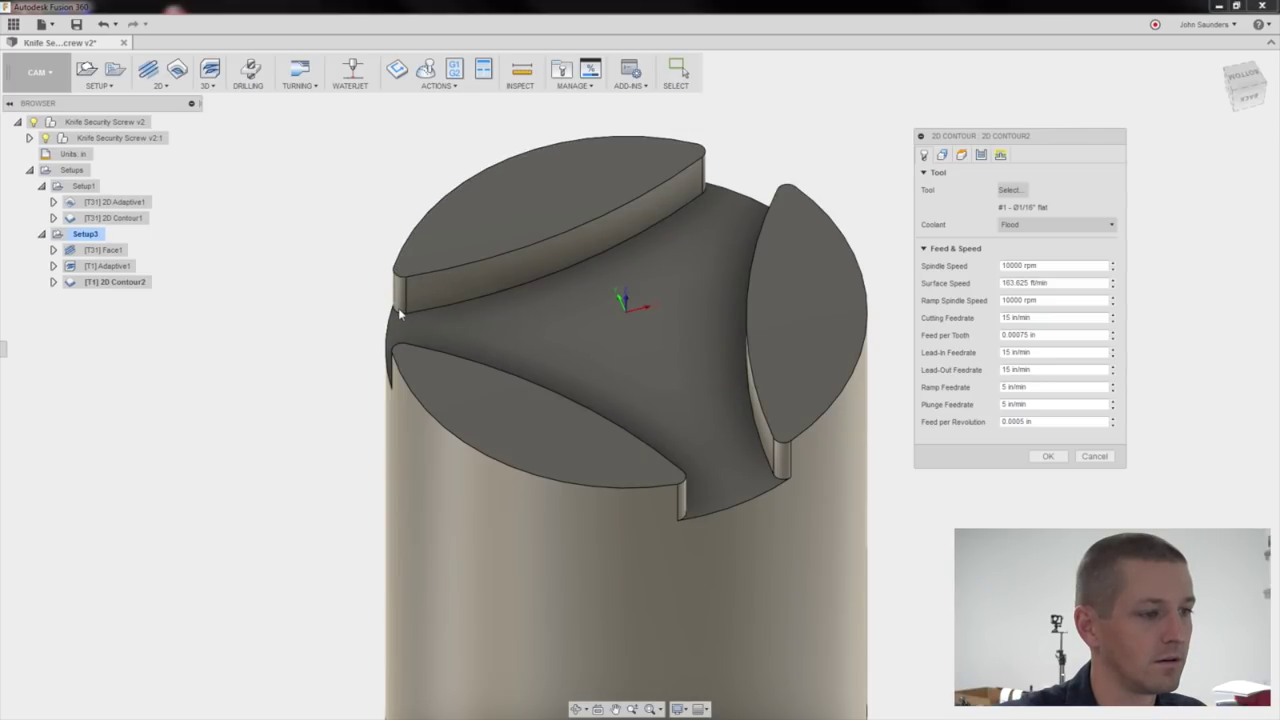
click(424, 318)
shift+middle_drag(768, 185, 636, 516)
click(458, 632)
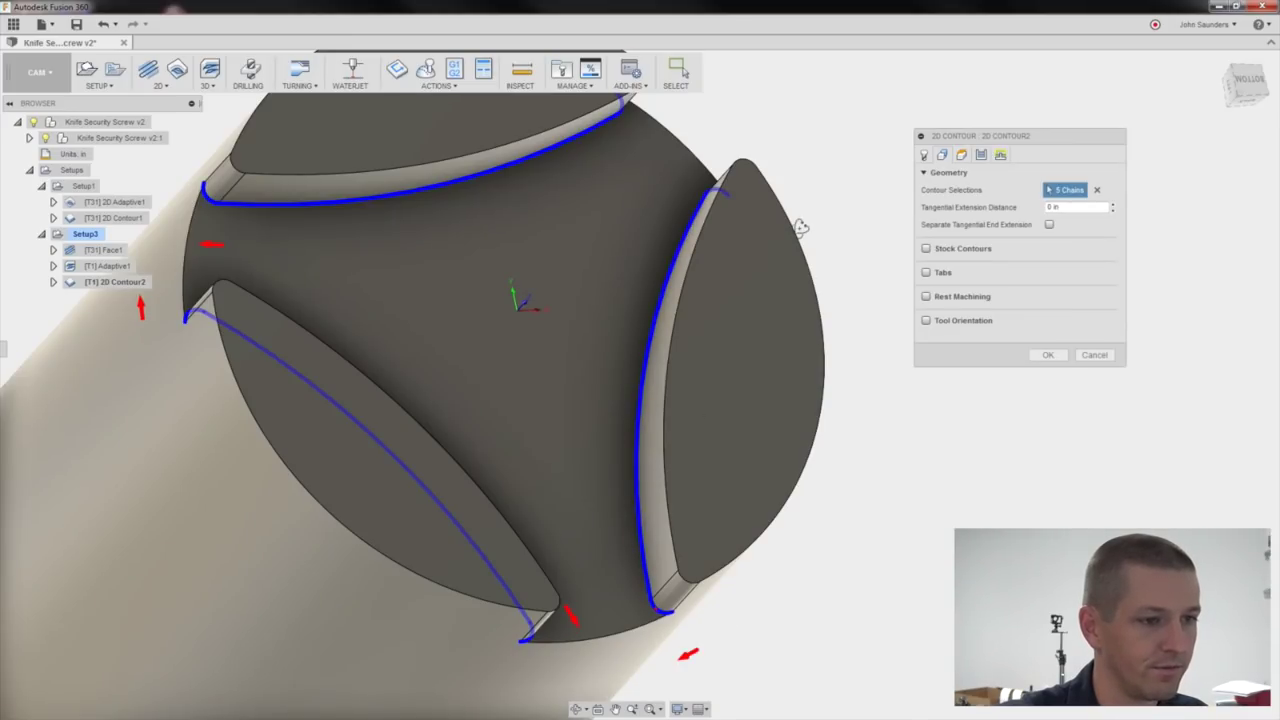
click(660, 621)
shift+middle_drag(660, 621, 724, 317)
scroll(724, 318, down, 3)
middle_drag(784, 166, 831, 123)
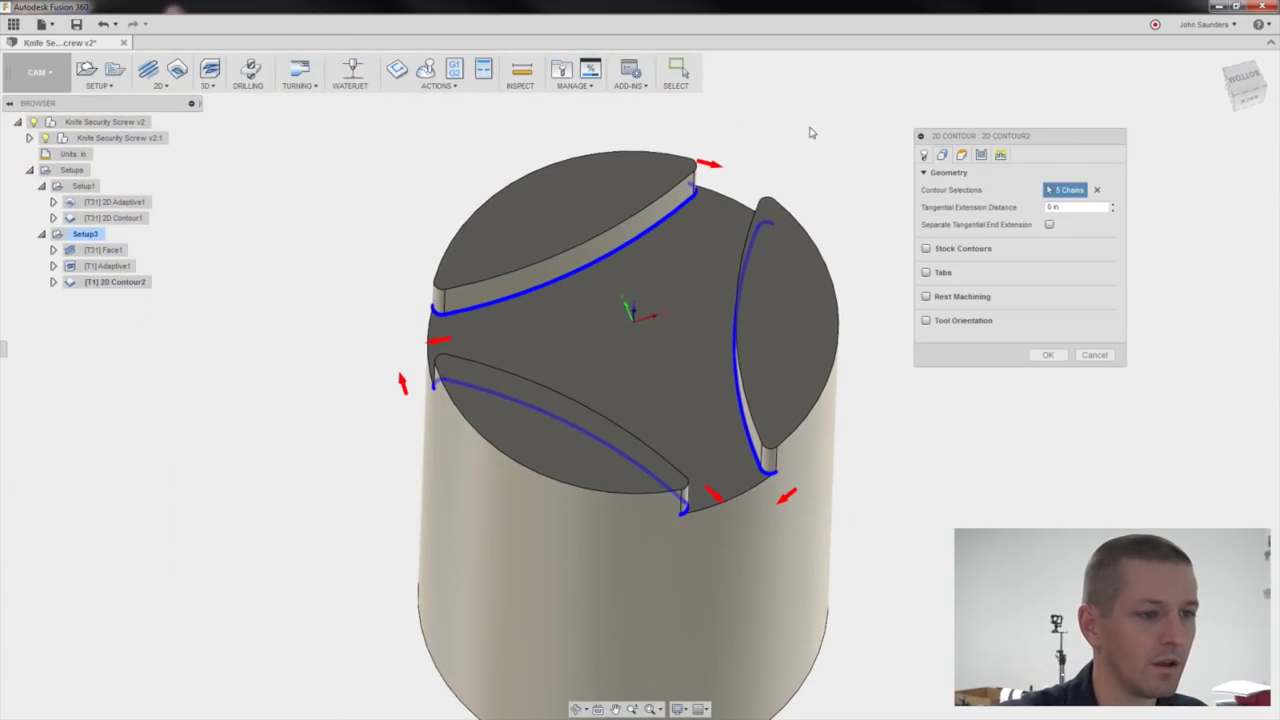
Review the contour's tool and passes settings and generate the toolpath.
click(925, 155)
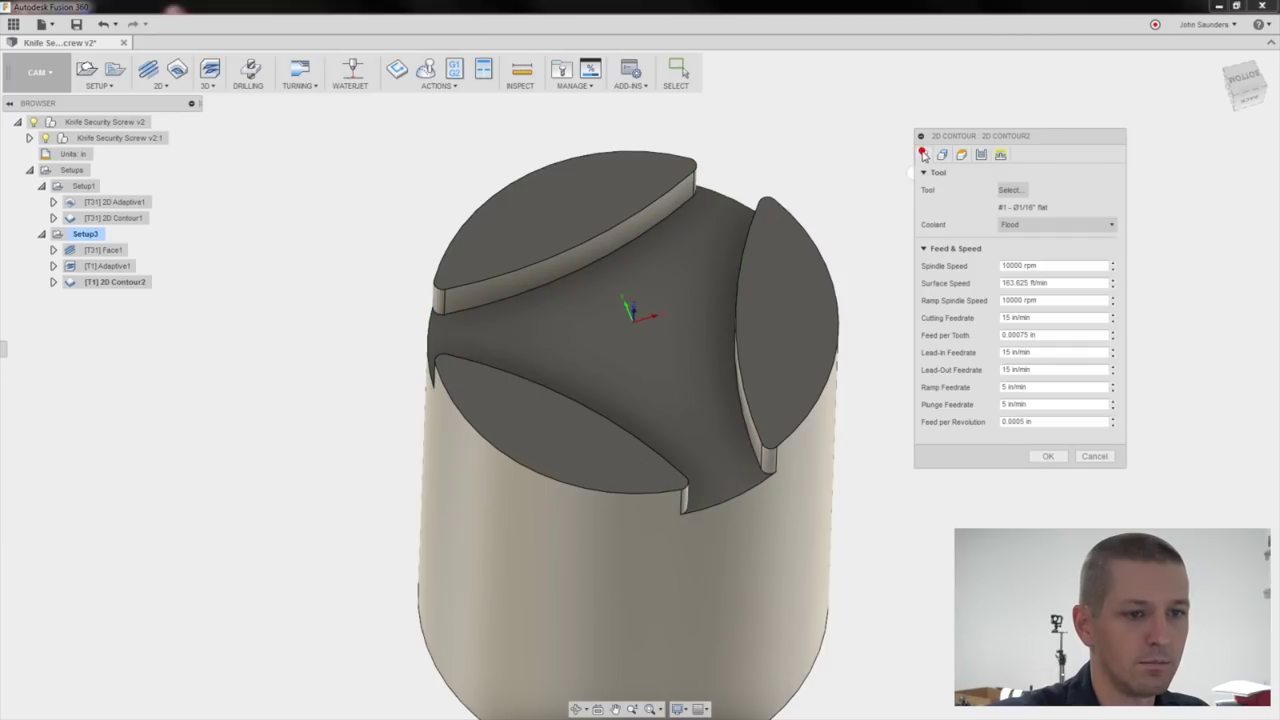
click(997, 154)
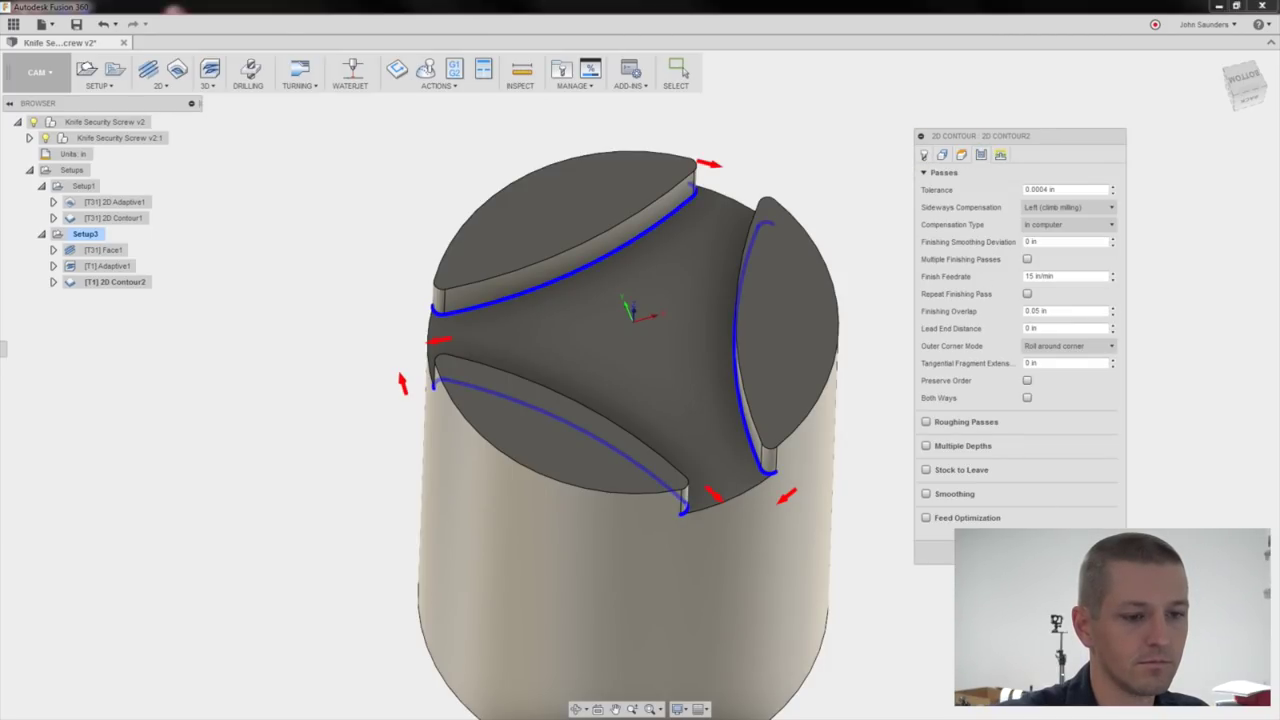
key(Return)
shift+middle_drag(406, 303, 318, 238)
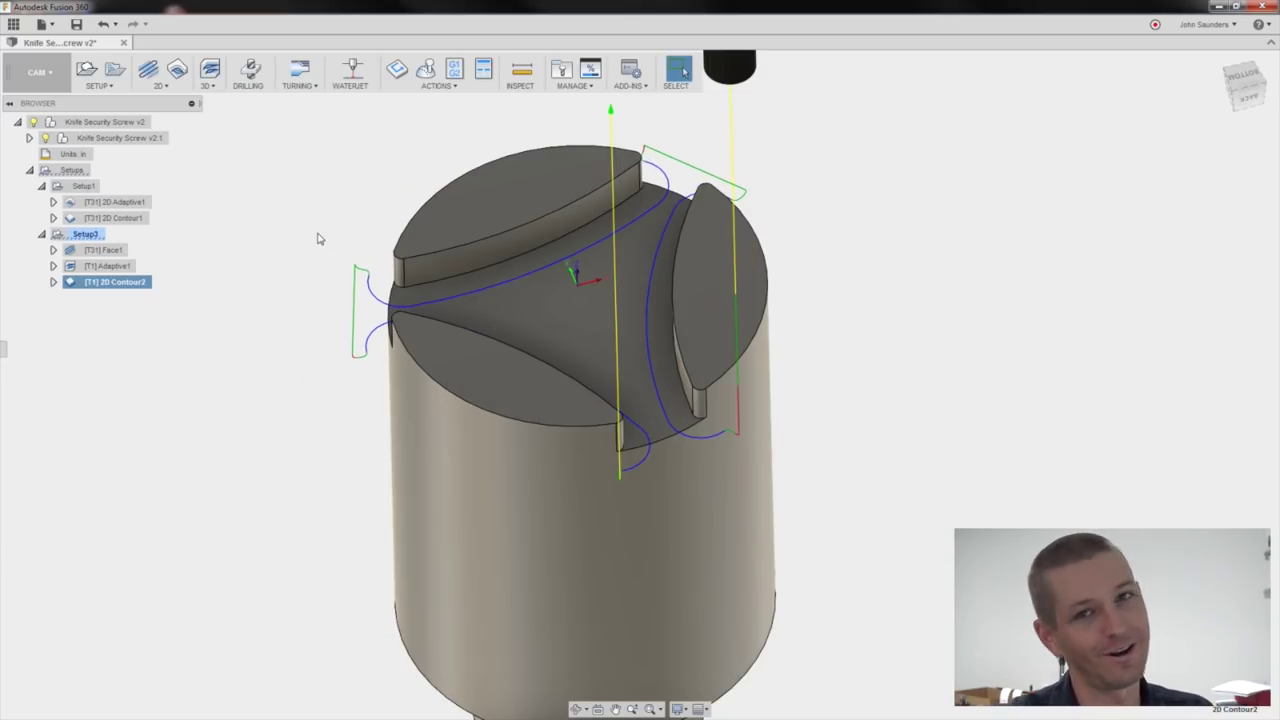